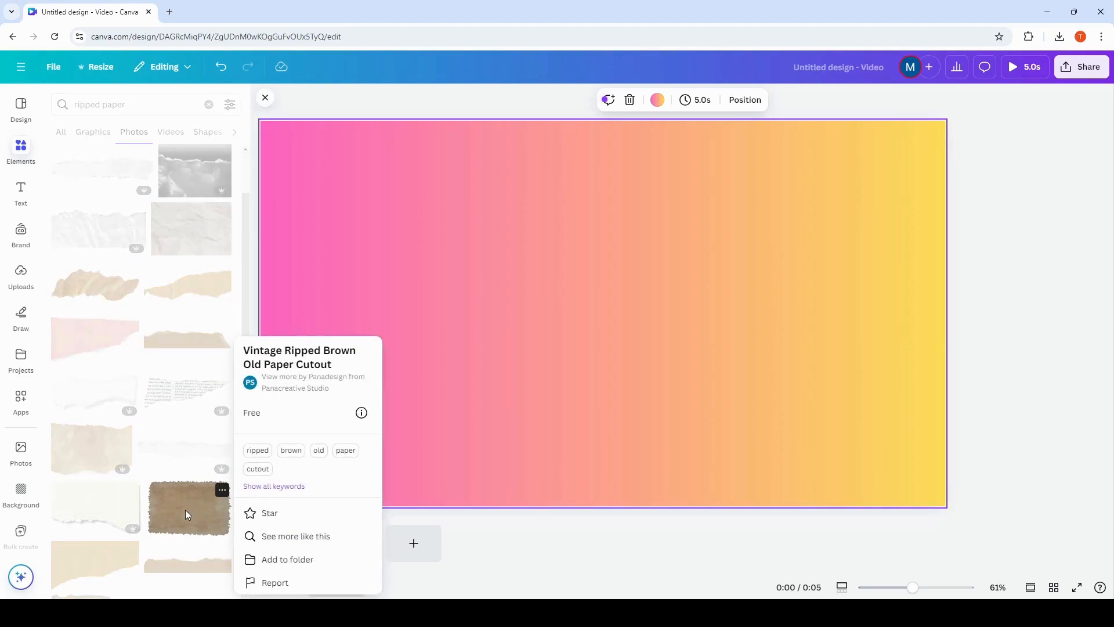
Step: Add the Vintage Ripped Brown Old Paper Cutout photo to the page and apply the Sea Green duotone to it
left_click(186, 515)
left_click(186, 515)
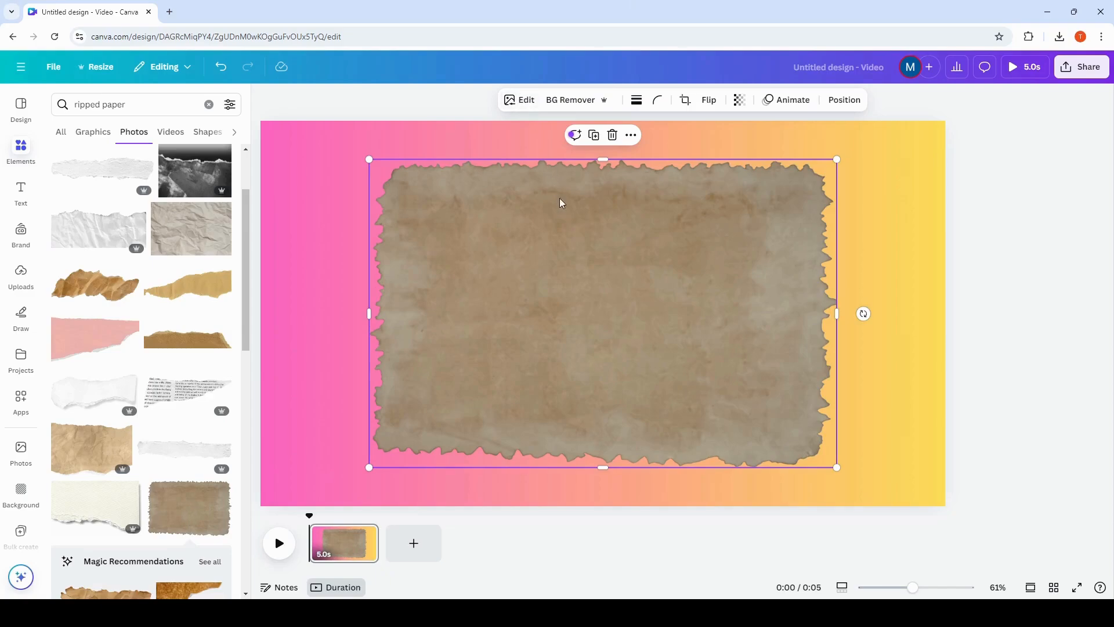
left_click(526, 100)
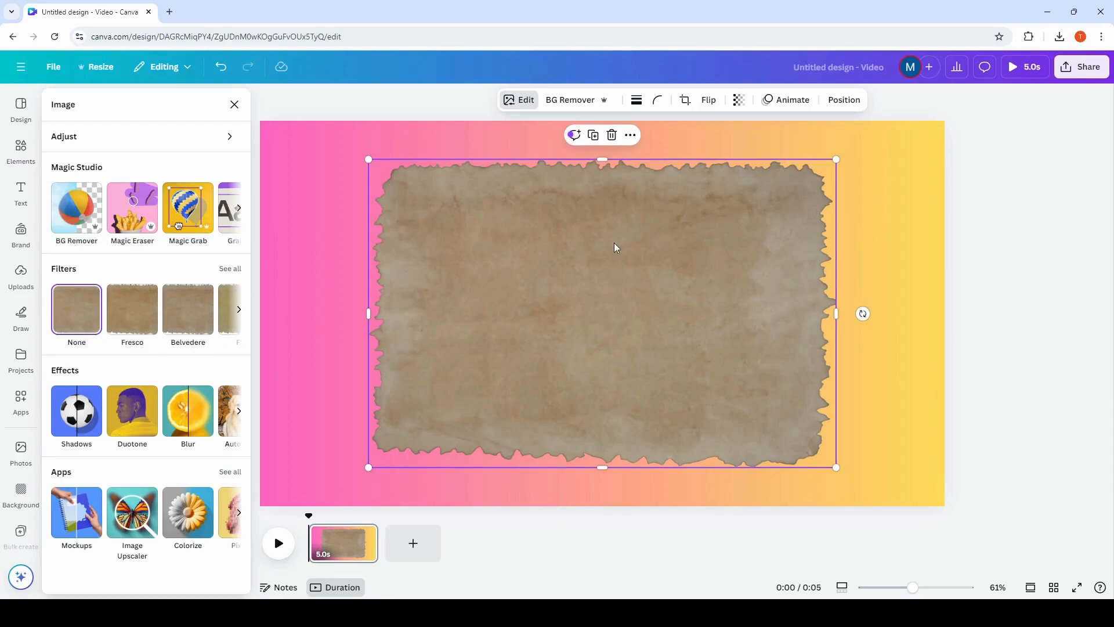
left_click(130, 411)
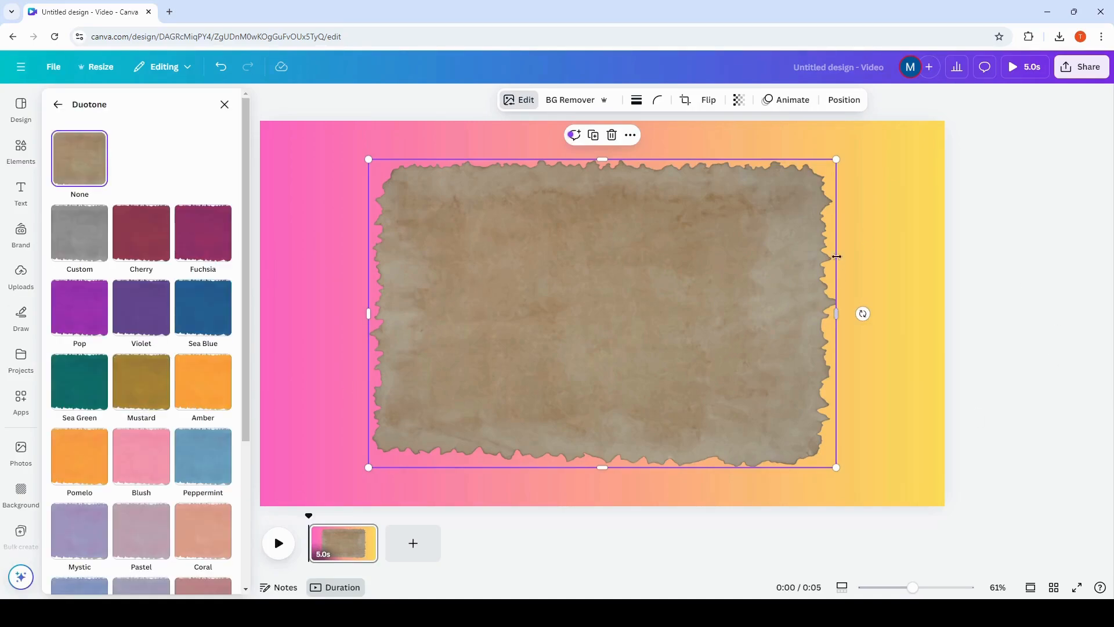
left_click(77, 384)
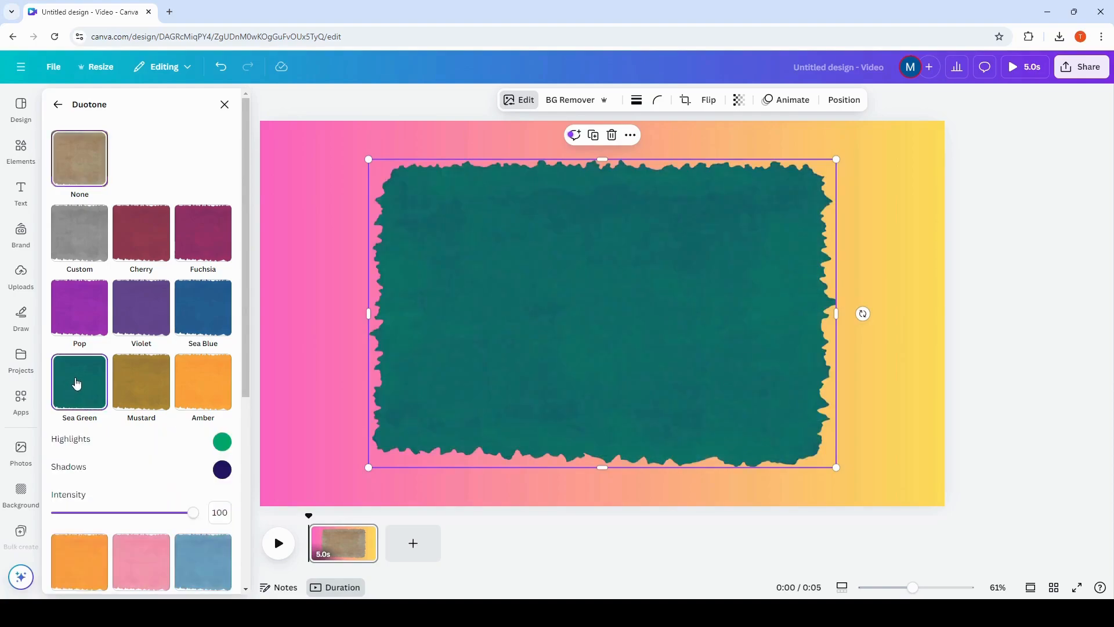
left_click(886, 219)
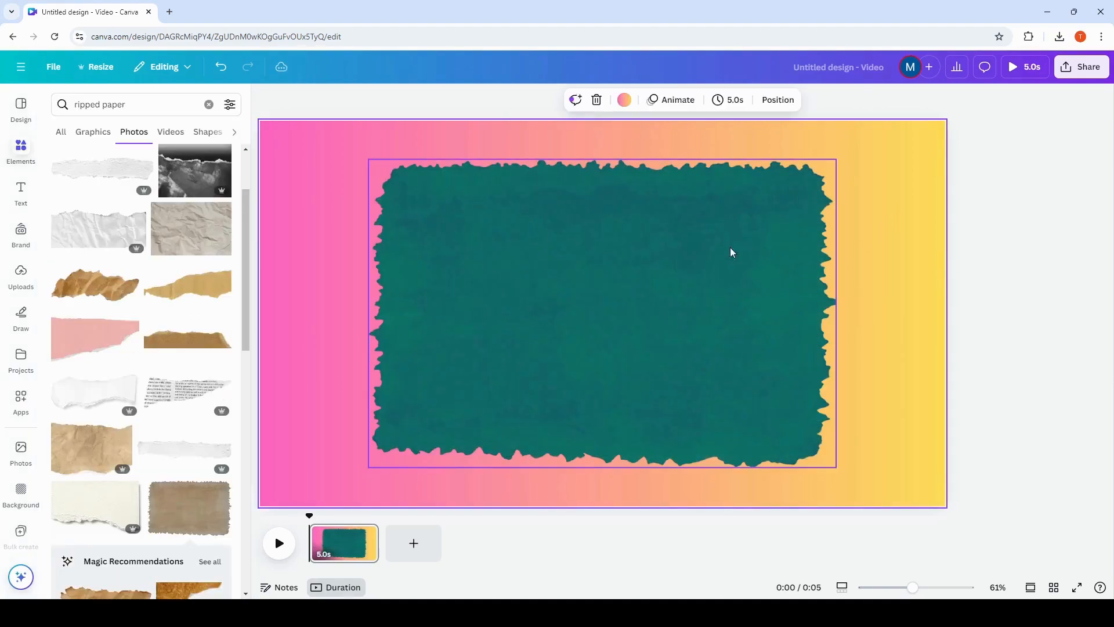
Step: Enlarge the green paper until it fills most of the page, stretching its sides and upper edge, and centre it
left_click(684, 256)
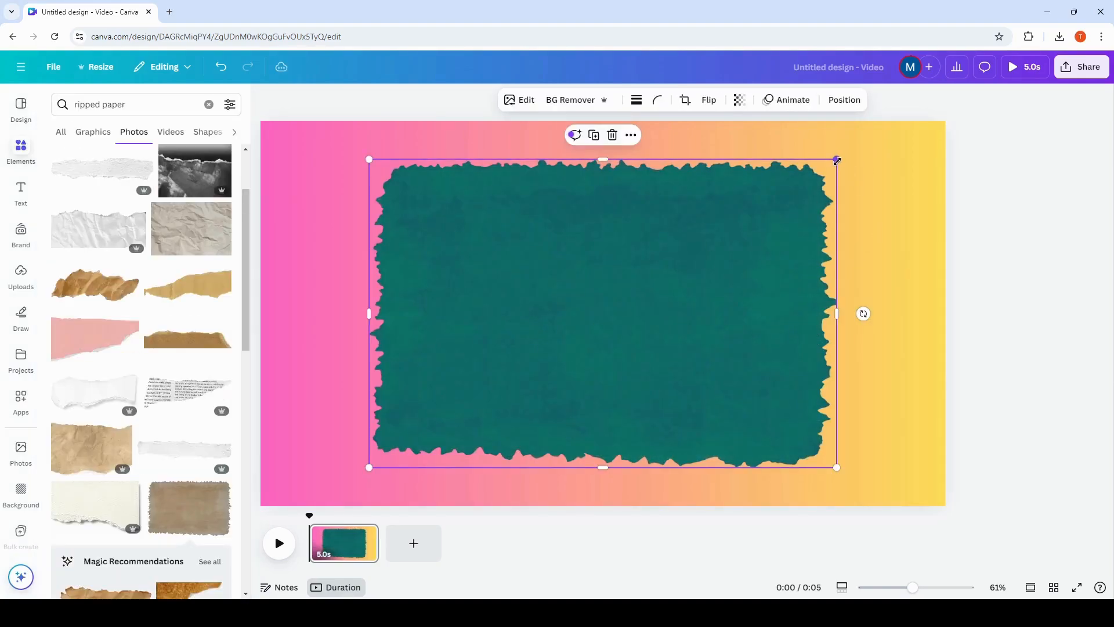
left_click_drag(837, 160, 868, 139)
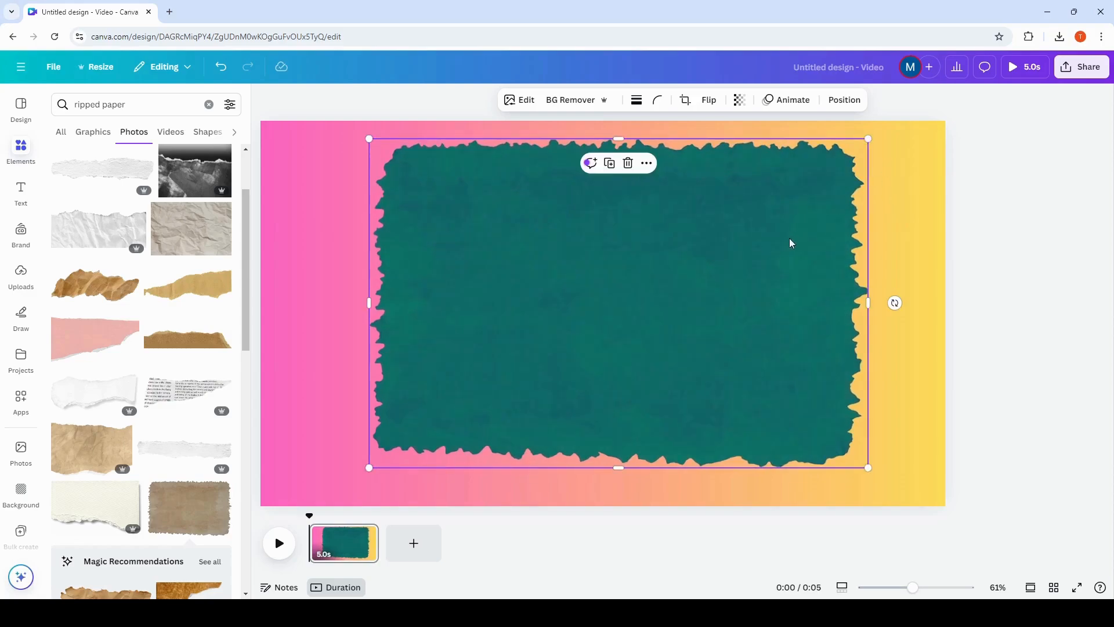
left_click_drag(793, 243, 760, 258)
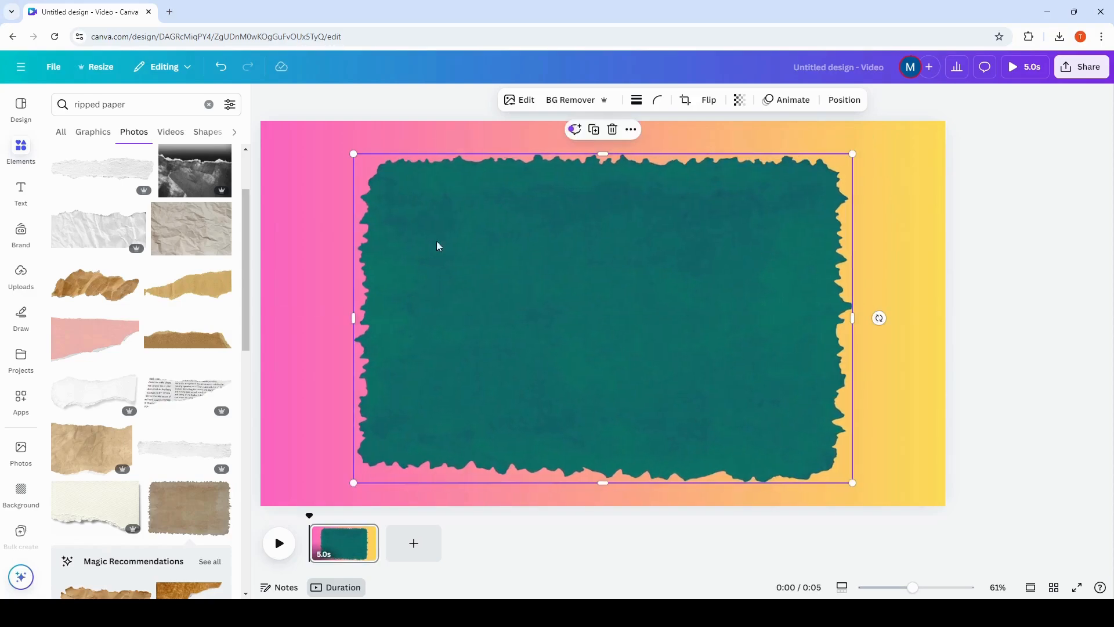
left_click_drag(350, 319, 317, 318)
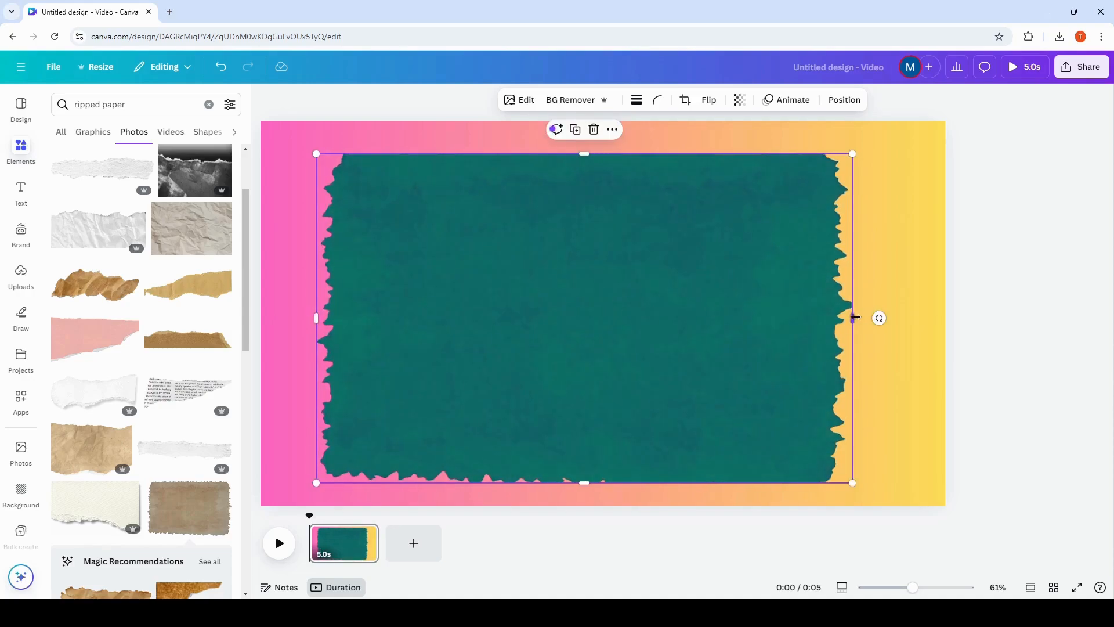
left_click_drag(856, 317, 865, 318)
left_click_drag(588, 153, 590, 134)
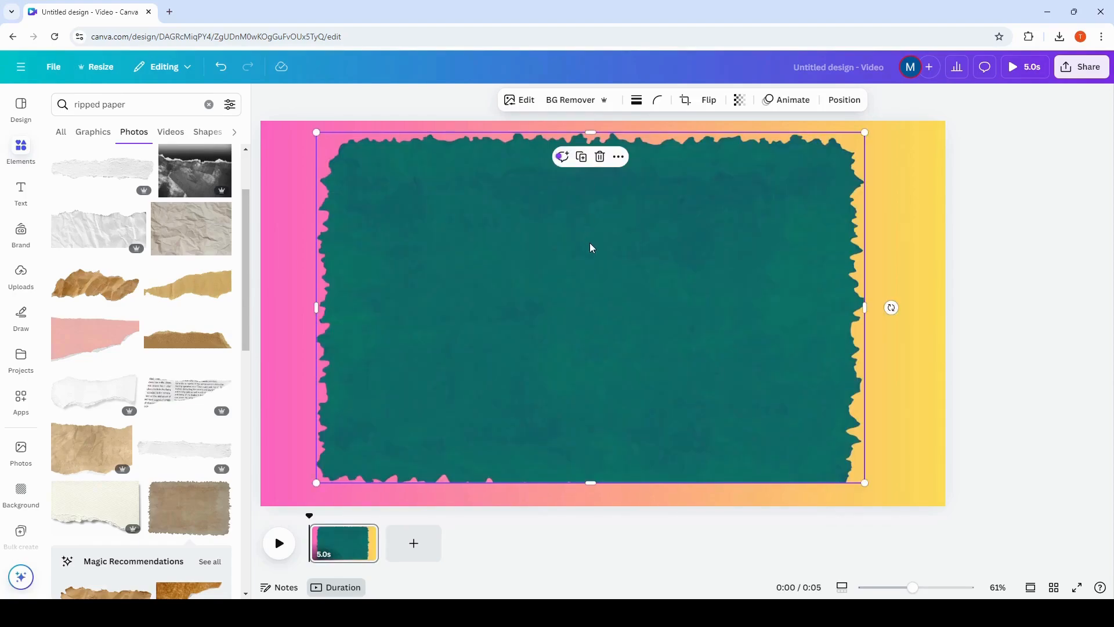
mouse_move(590, 246)
left_mouse_down()
mouse_move(610, 251)
mouse_move(596, 251)
left_mouse_up()
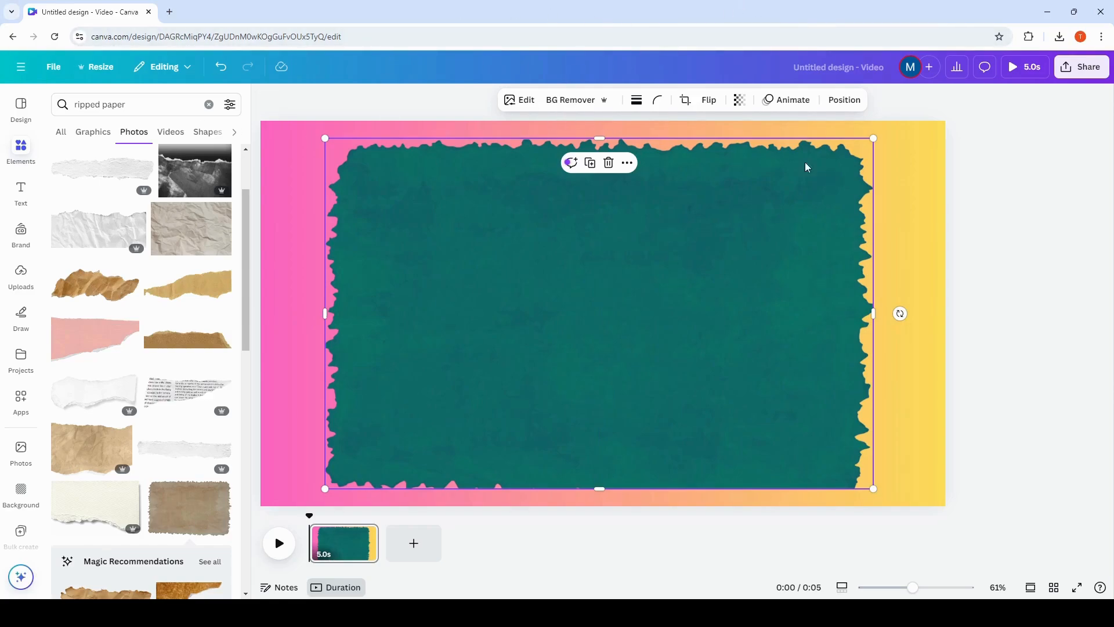
left_click(901, 216)
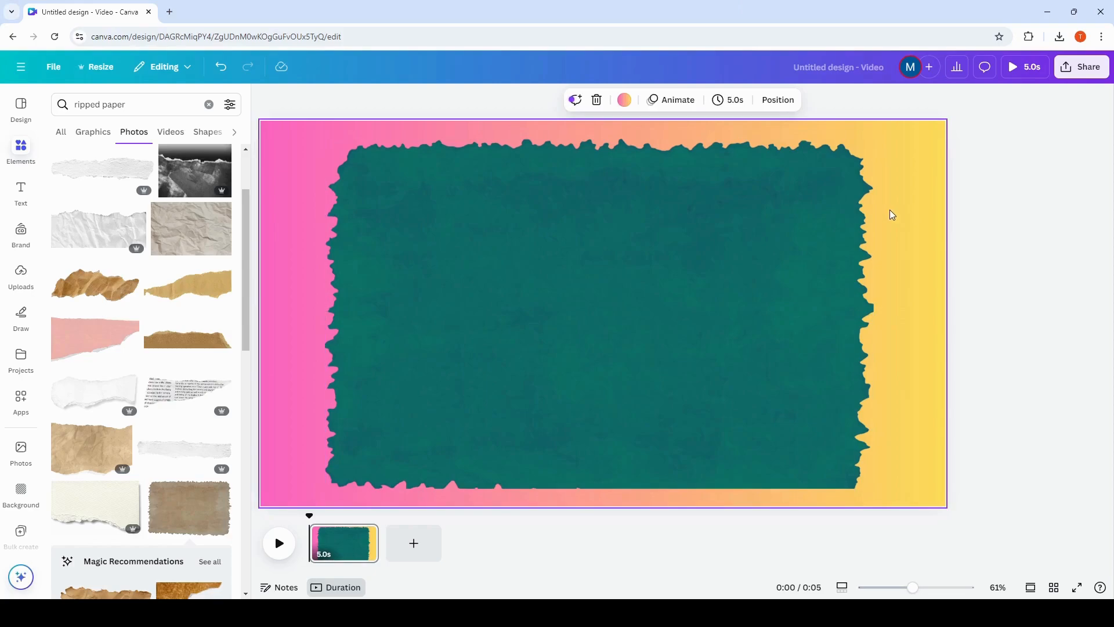
Step: Add a rectangle, flatten it into a thin bar and stretch it along the paper's lower edge across nearly its full width
key("r")
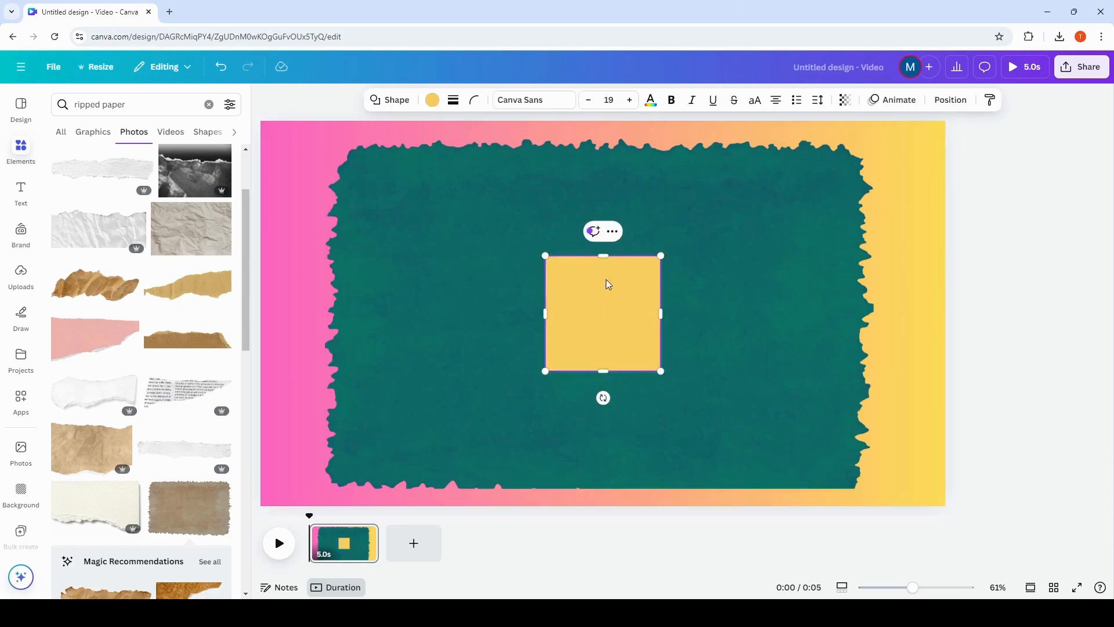
left_click_drag(604, 255, 603, 347)
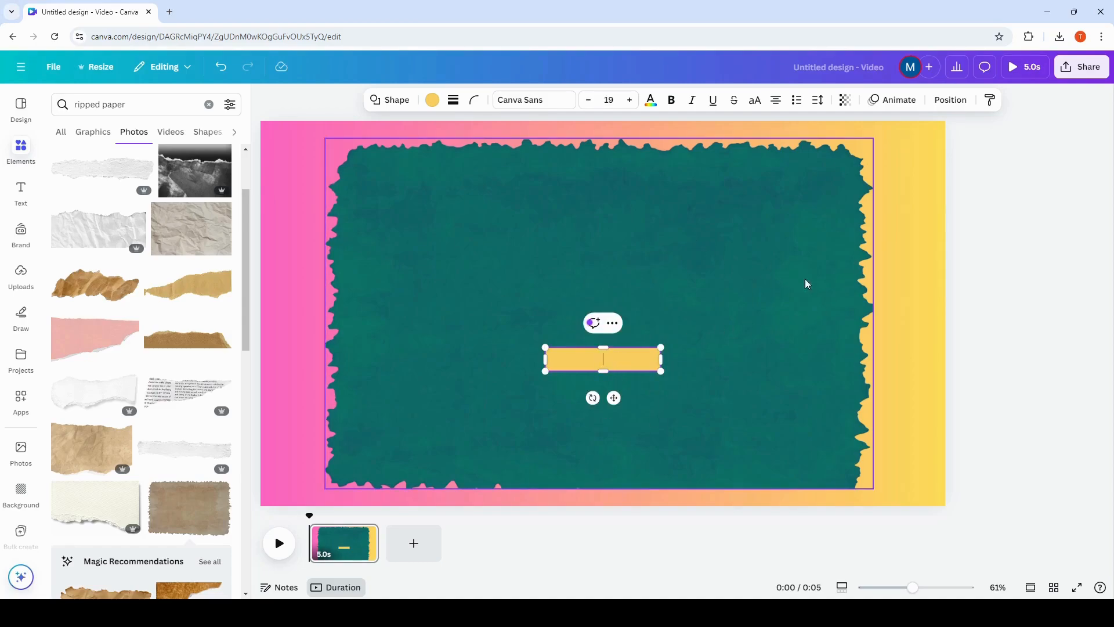
left_click_drag(614, 398, 398, 532)
left_click_drag(442, 489, 862, 497)
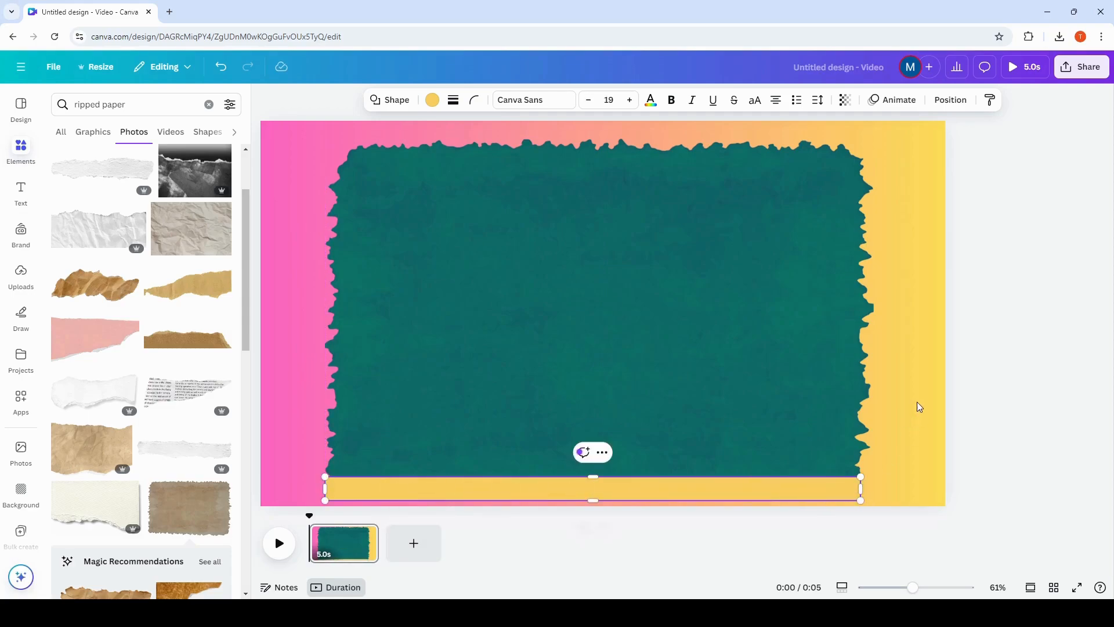
Step: Make the bar's fill transparent
left_click(432, 101)
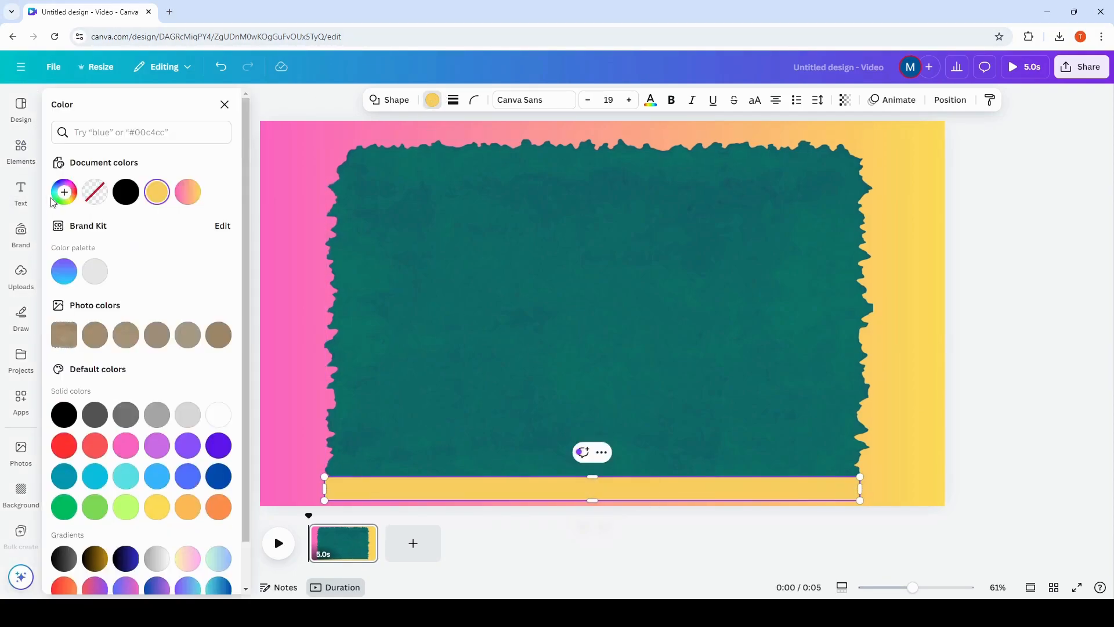
left_click(96, 191)
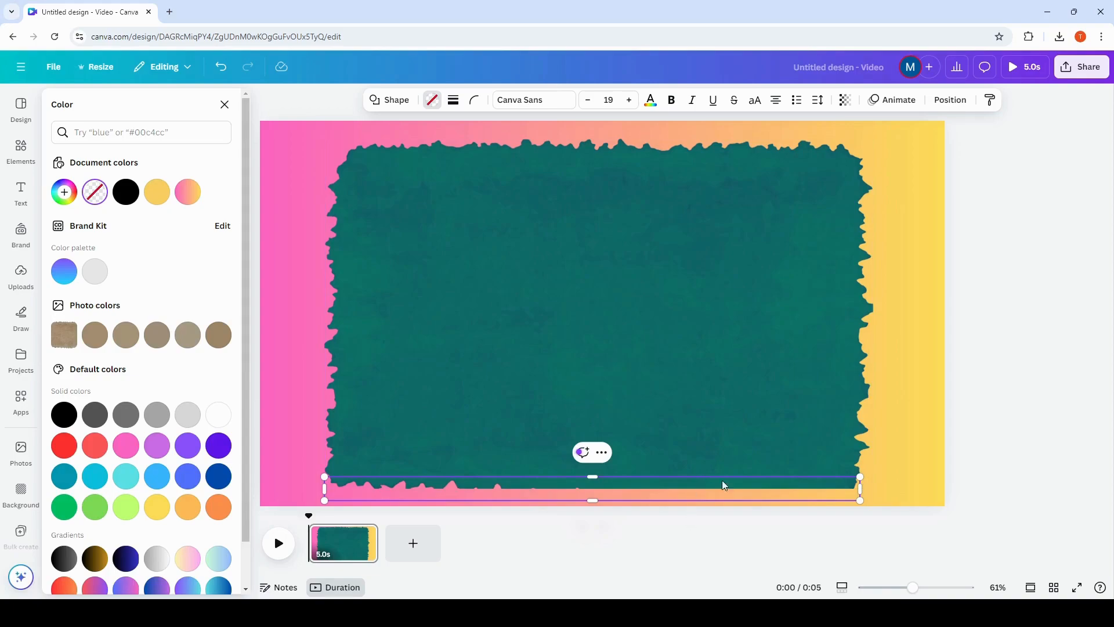
left_click(923, 409)
Step: Group the transparent bar with the green paper and move the group above the page, leaving only its lower strip overlapping the page
left_click(780, 499)
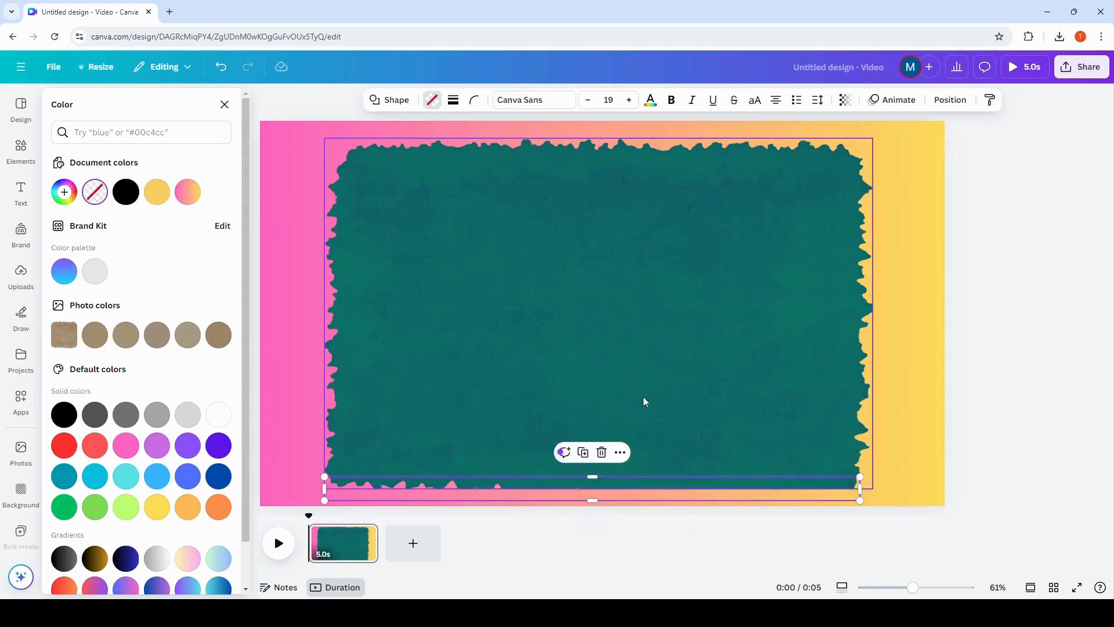
left_click(689, 354, "shift")
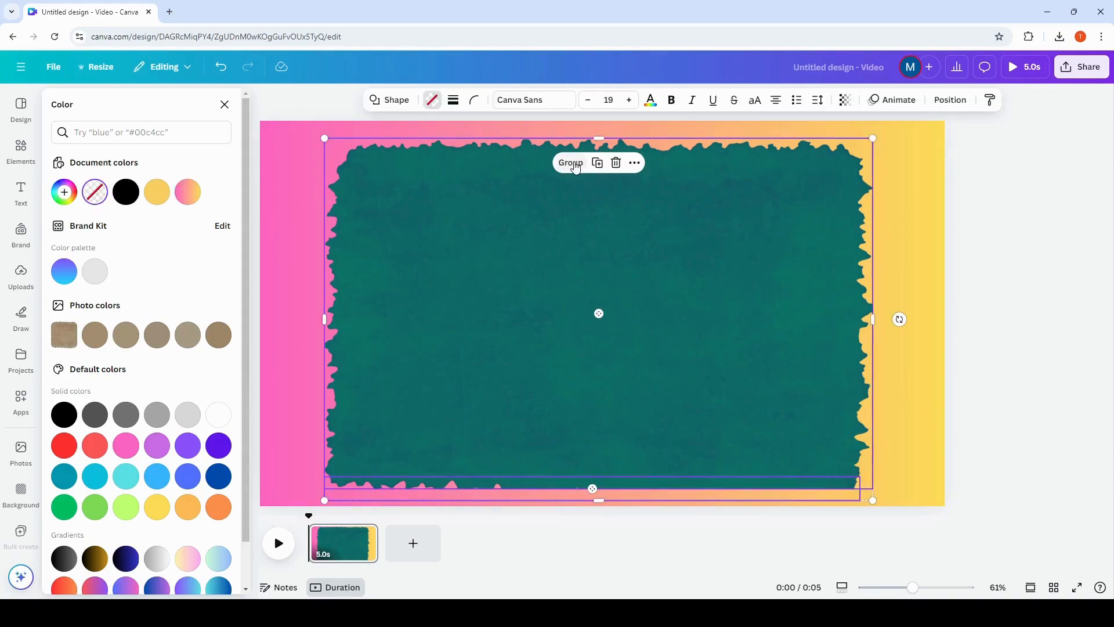
left_click(572, 164)
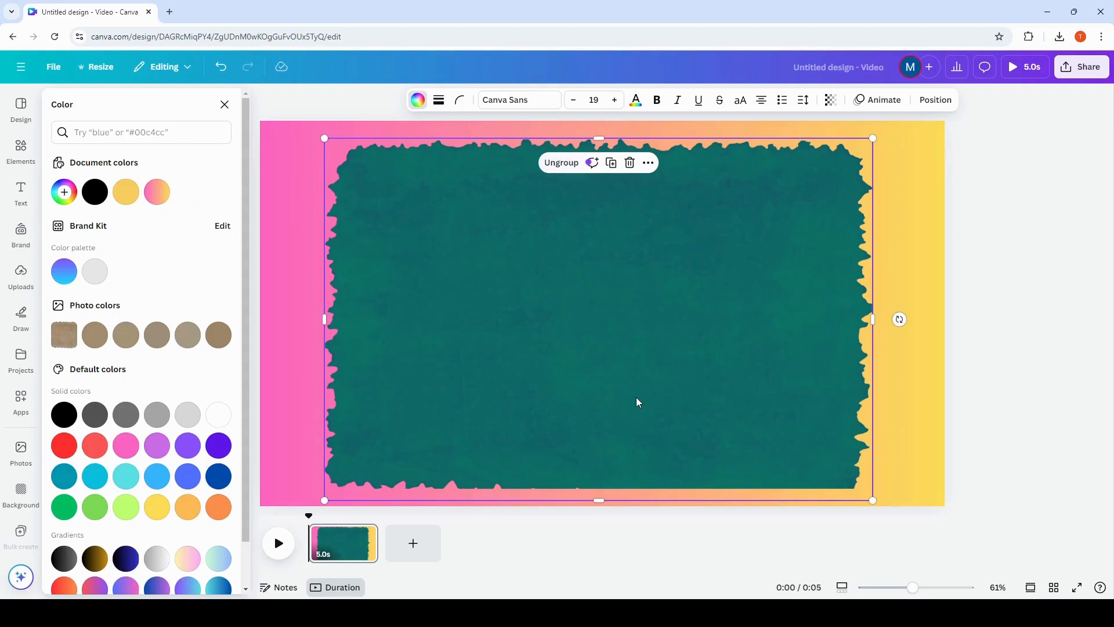
left_click_drag(636, 397, 629, 282)
left_click_drag(635, 335, 665, 119)
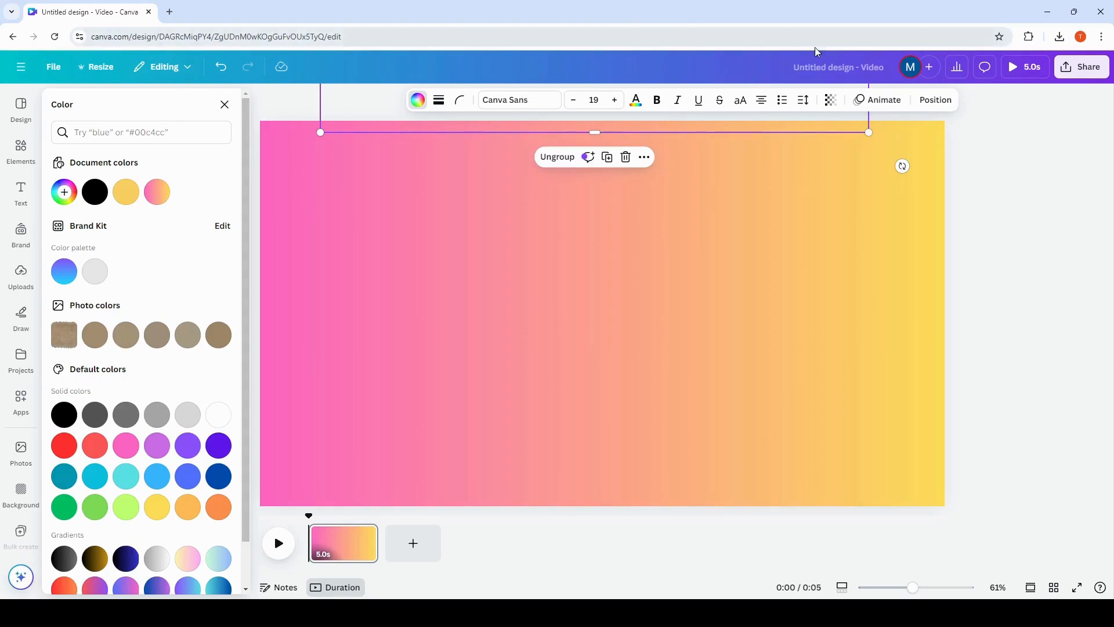
Step: Create a custom animation path that carries the group straight down onto the page, deleting and redrawing the first path
left_click(878, 99)
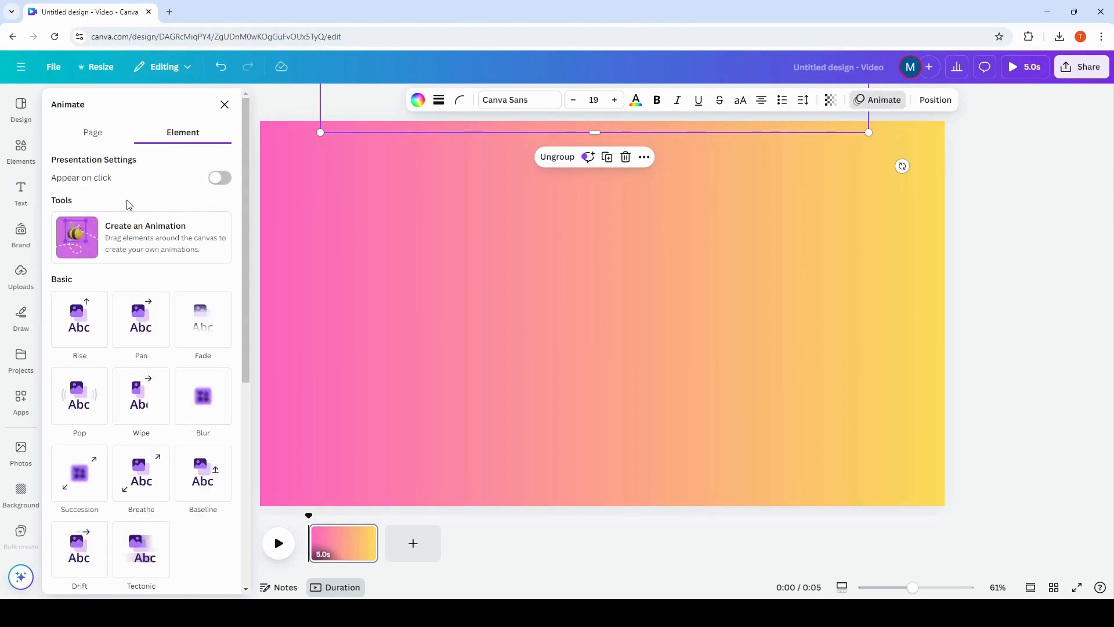
left_click(146, 237)
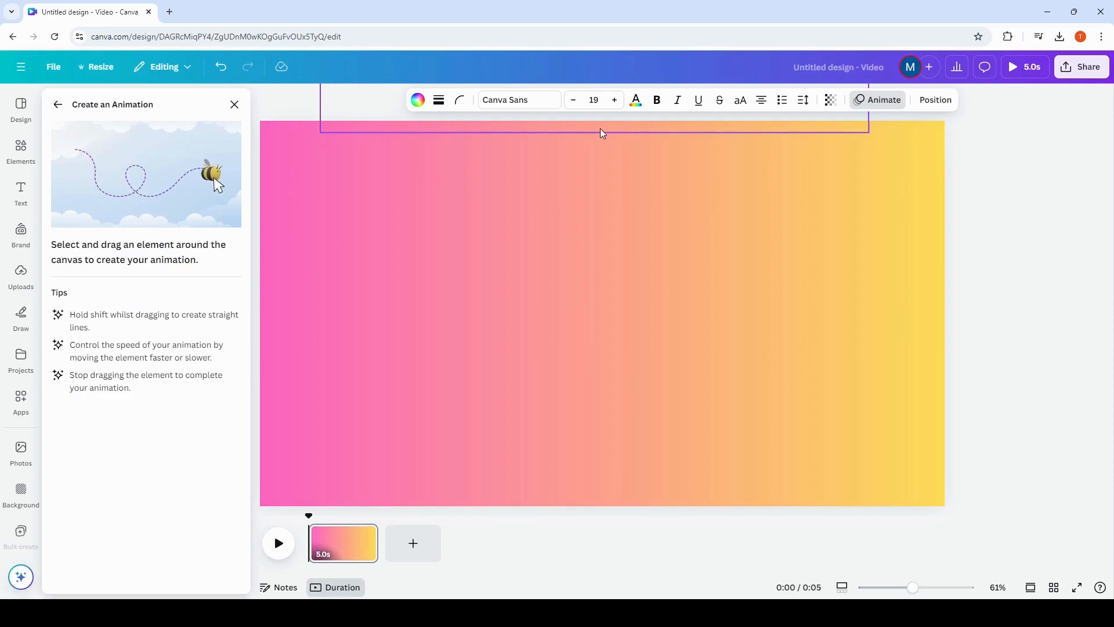
mouse_move(600, 128)
left_mouse_down()
mouse_move(652, 529)
mouse_move(655, 518)
left_mouse_up()
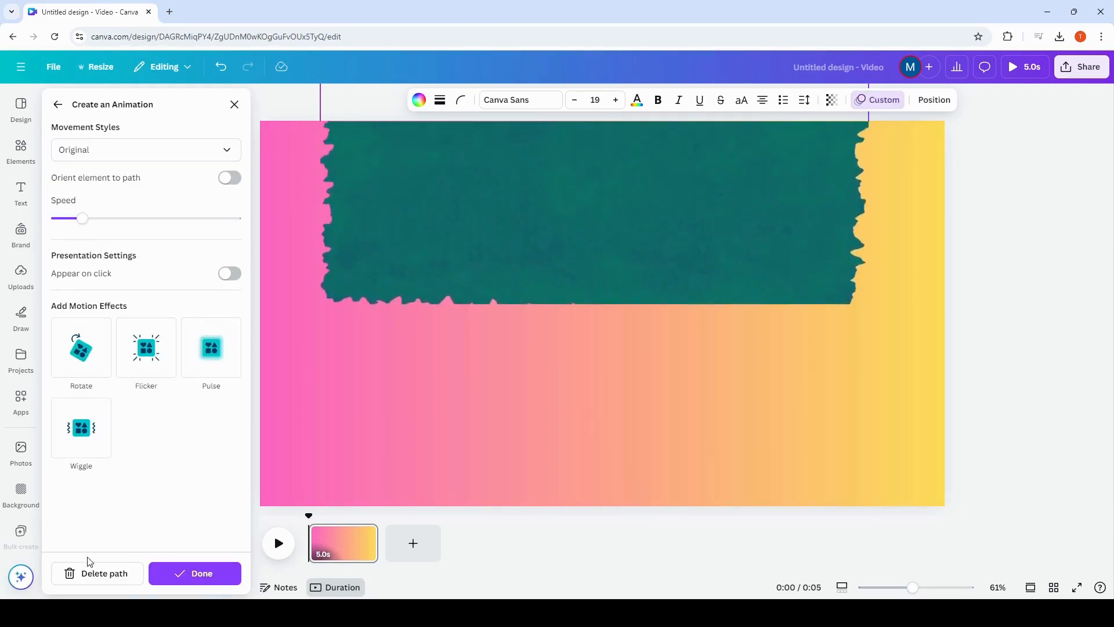
left_click(93, 573)
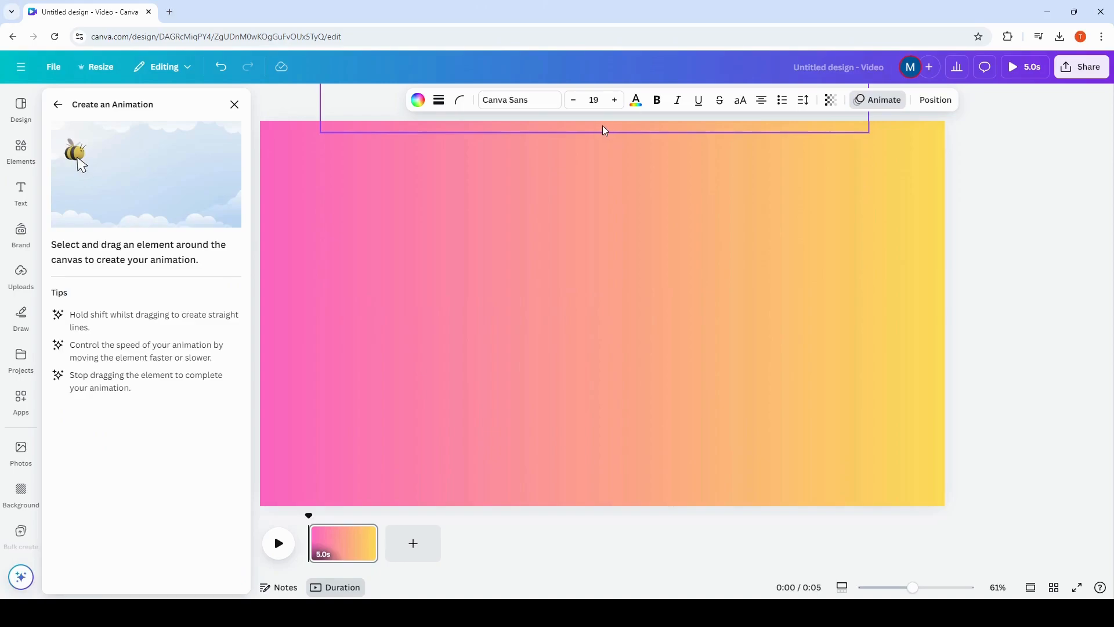
left_click_drag(601, 126, 605, 498)
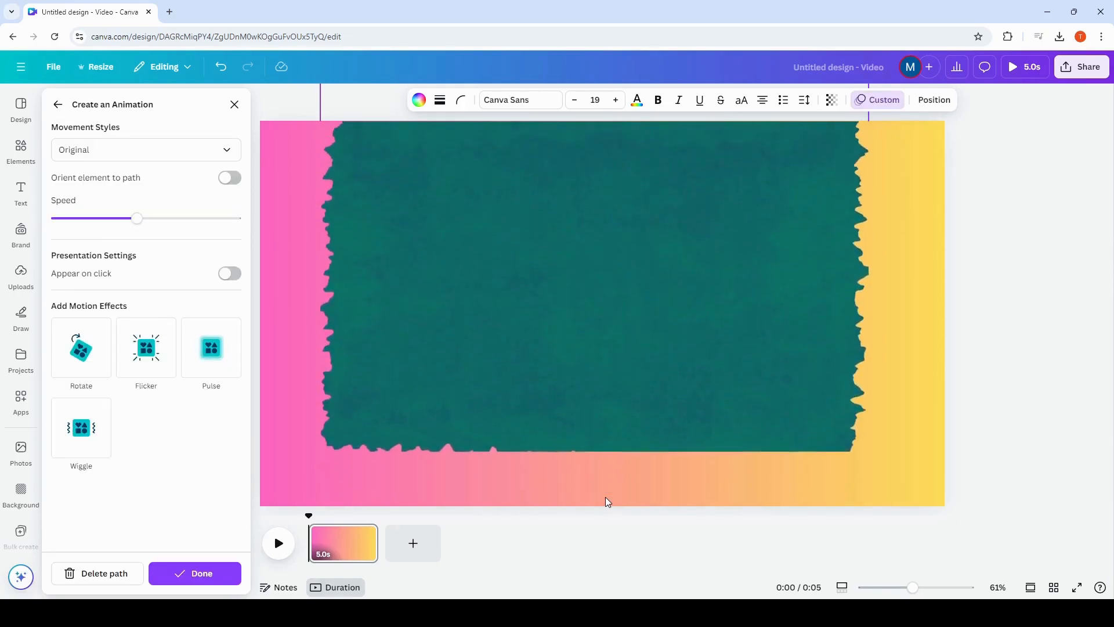
Step: Set the path animation's movement style to Steady, raise its speed to about two thirds of the range, and play the result
left_click(233, 150)
left_click(83, 230)
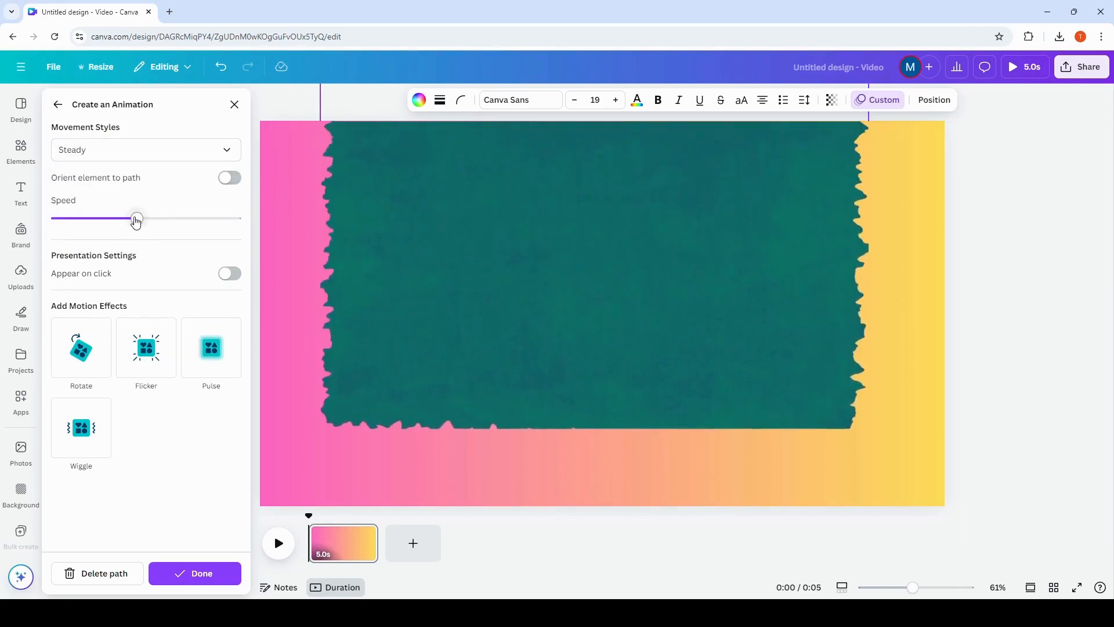
left_click_drag(135, 221, 170, 234)
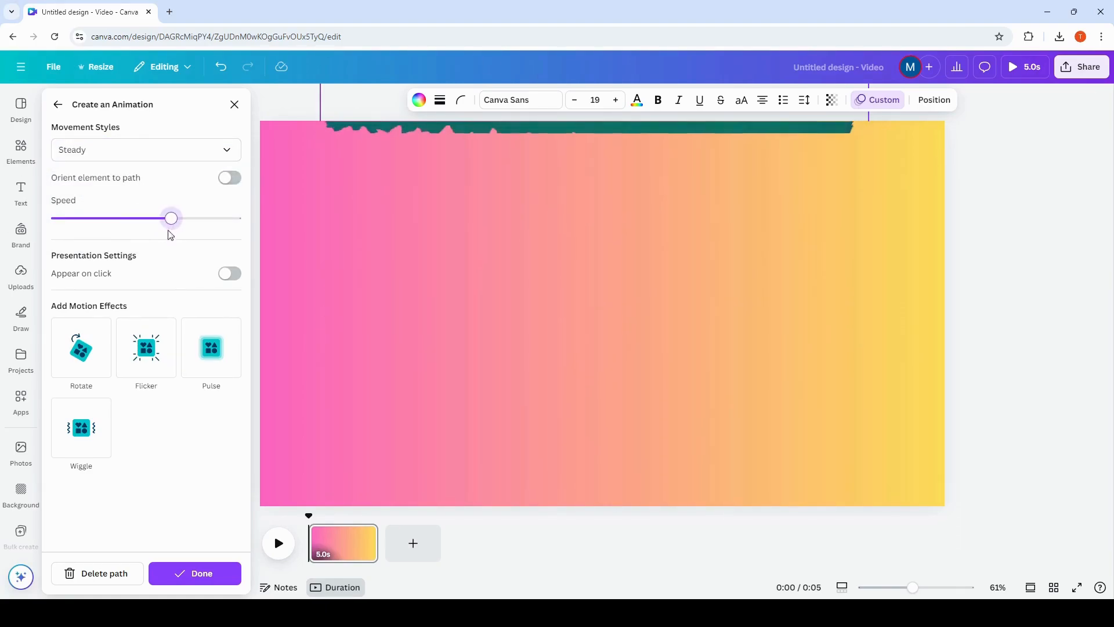
left_click(209, 574)
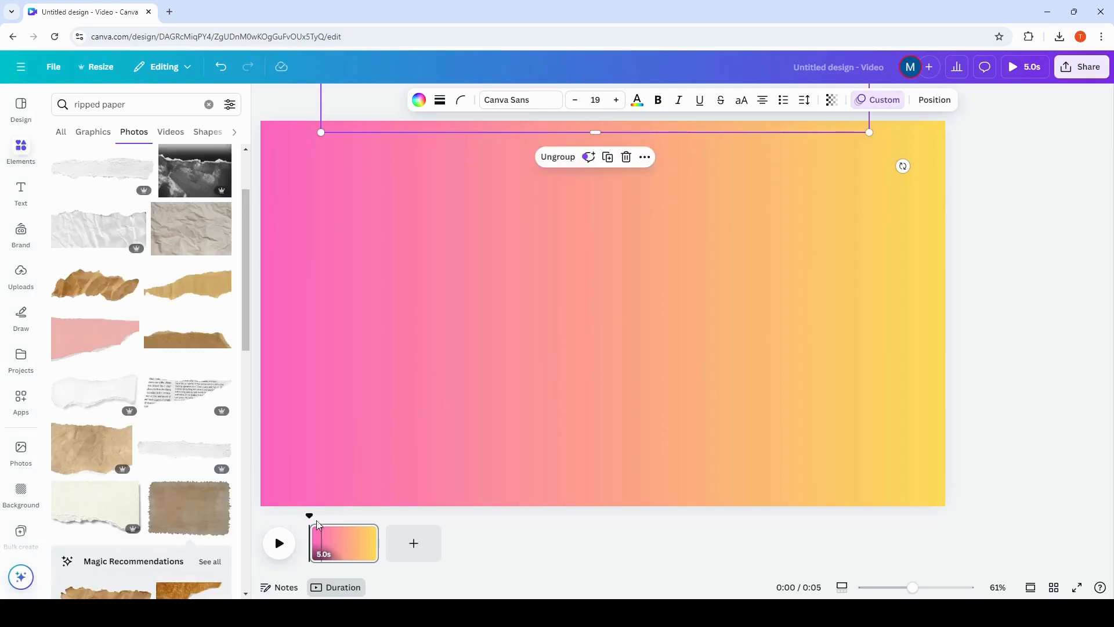
left_click(277, 543)
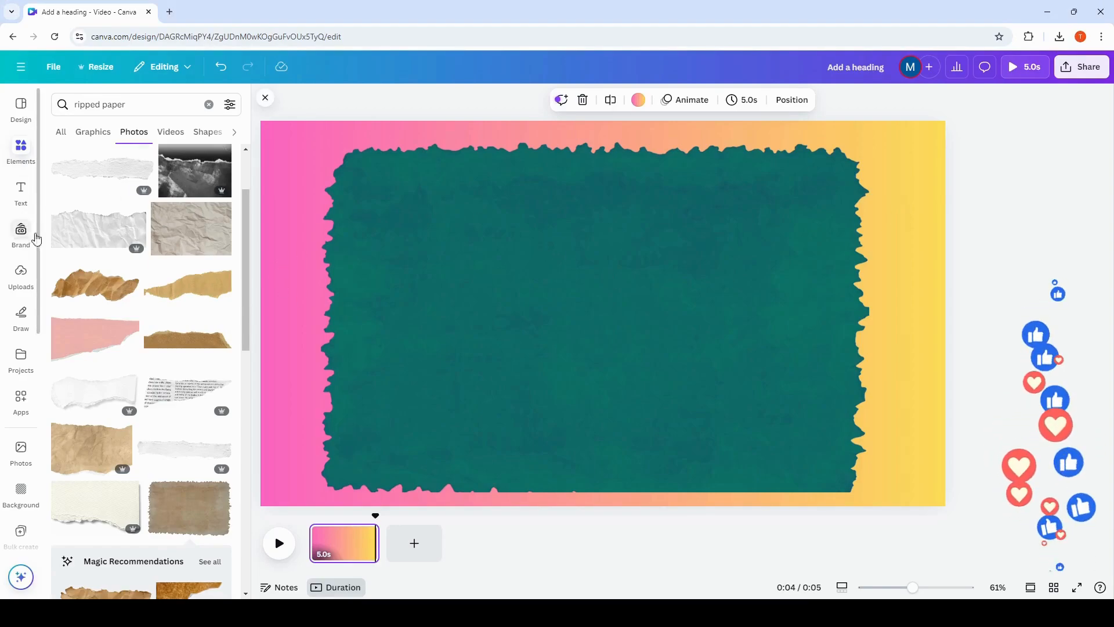
Step: Add a heading to the page that reads "TECH ARTISTRY"
left_click(18, 195)
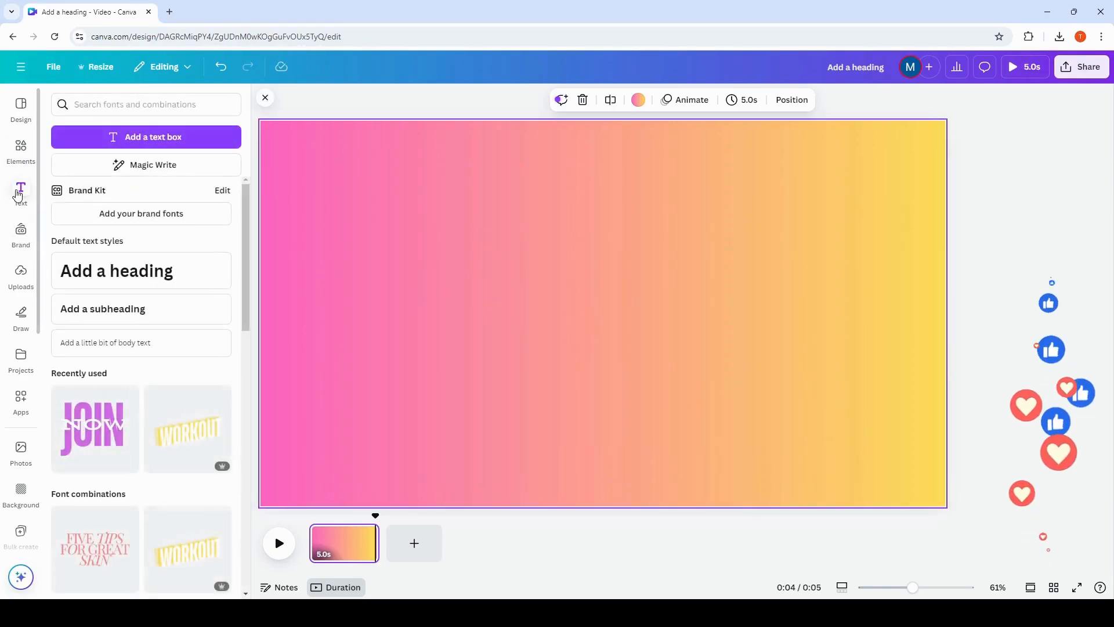
left_click(112, 276)
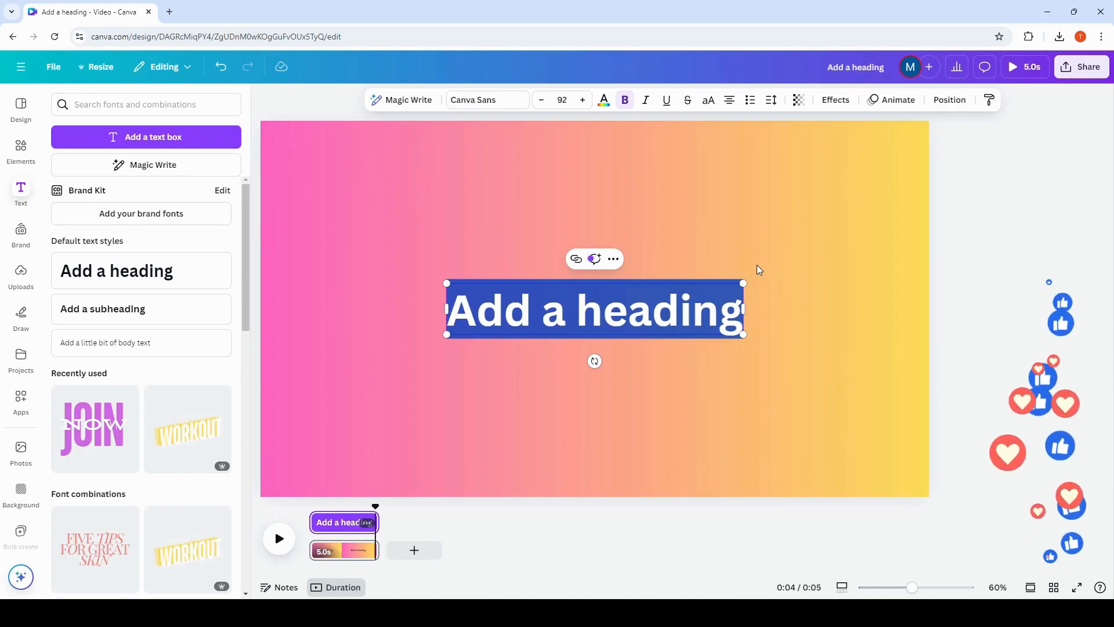
type("tECH")
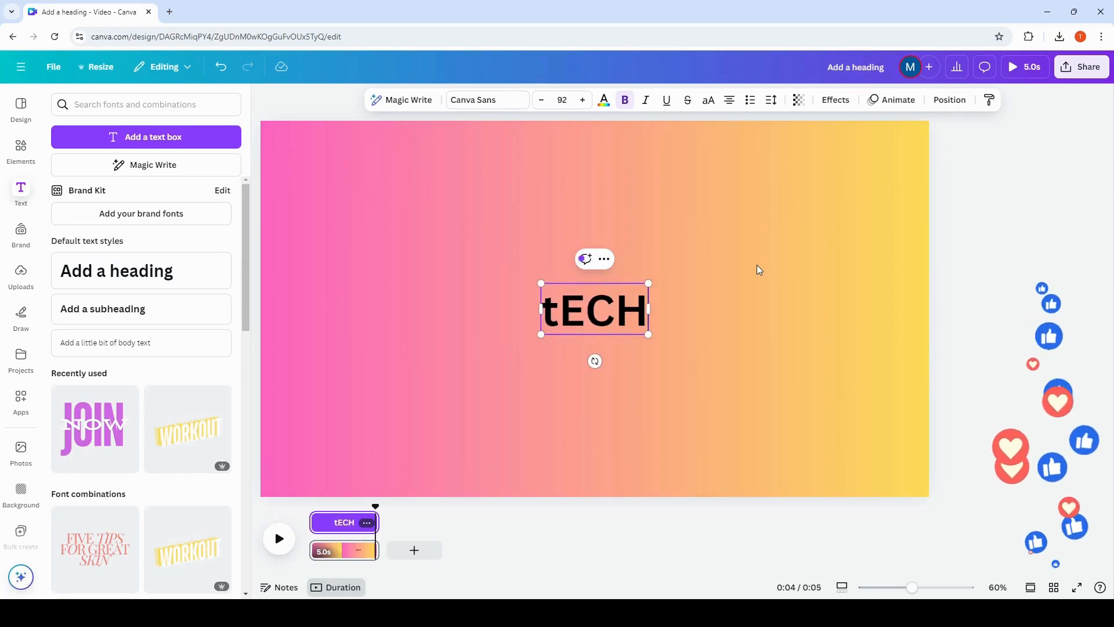
key("BackSpace")
key("BackSpace")
key("BackSpace")
key("BackSpace")
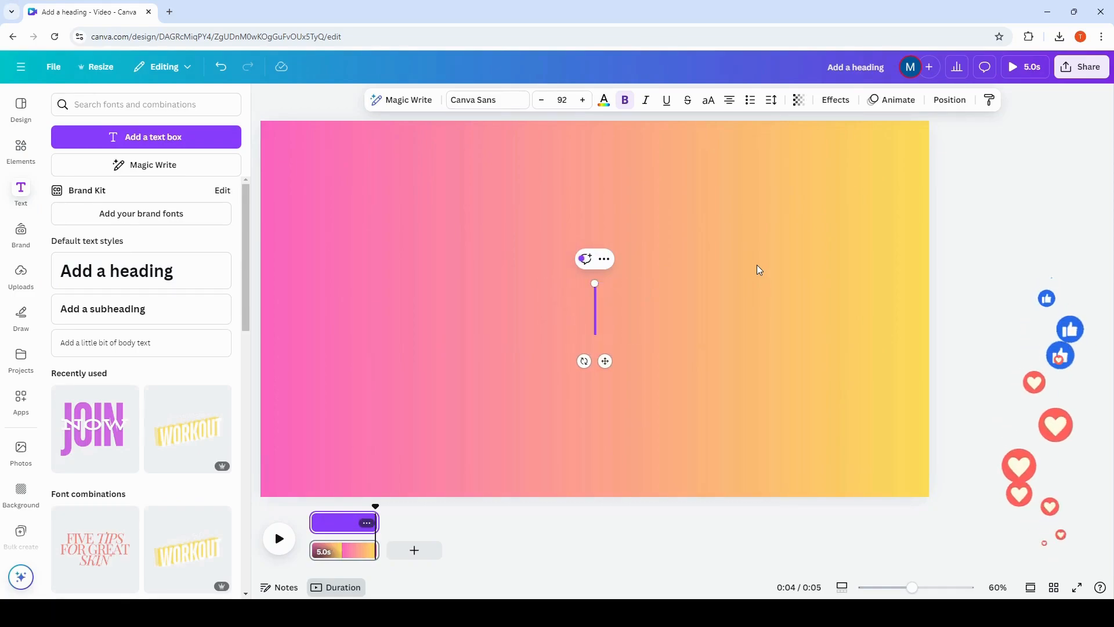
type("TECH ARTISTRY")
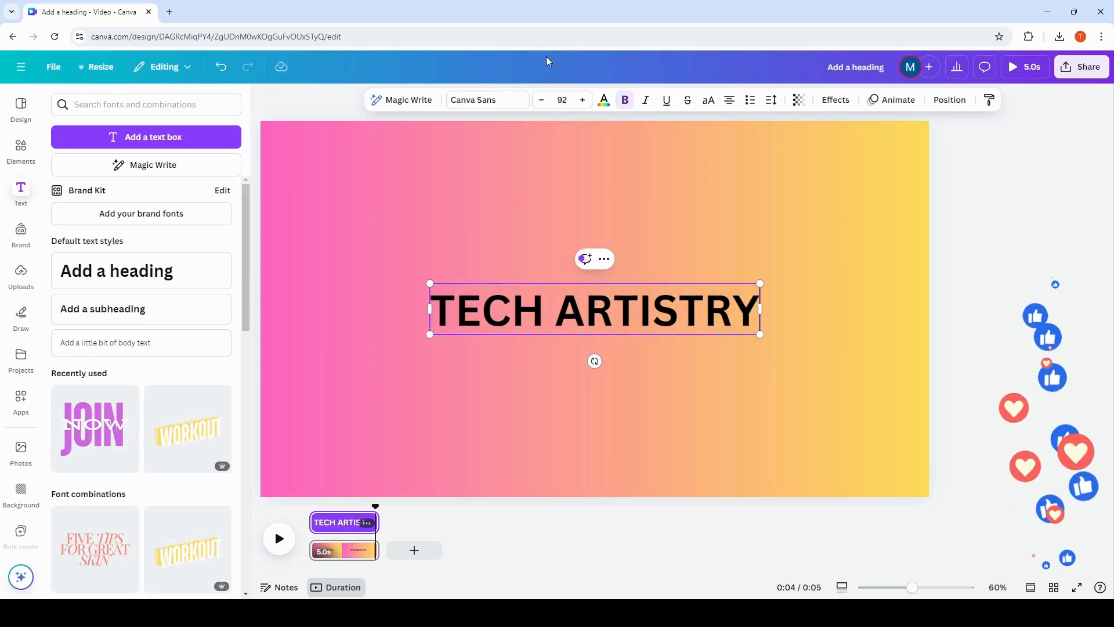
Step: Set the TECH ARTISTRY heading in Vintage Modern and apply the Neon effect at intensity 100, comparing it with Shadow and no effect
left_click(488, 101)
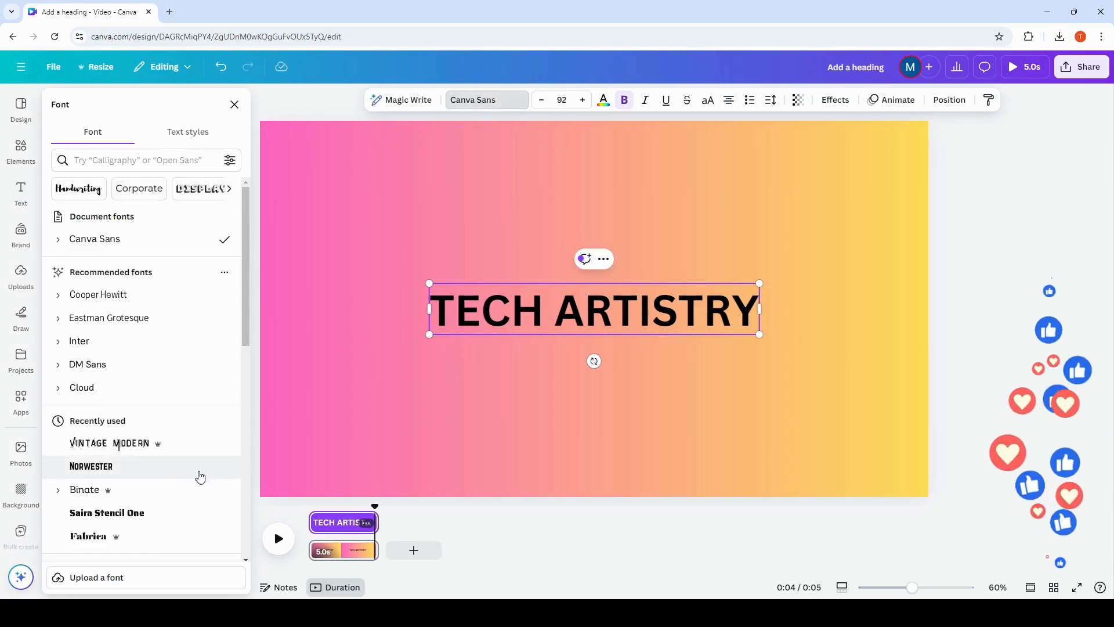
left_click(124, 451)
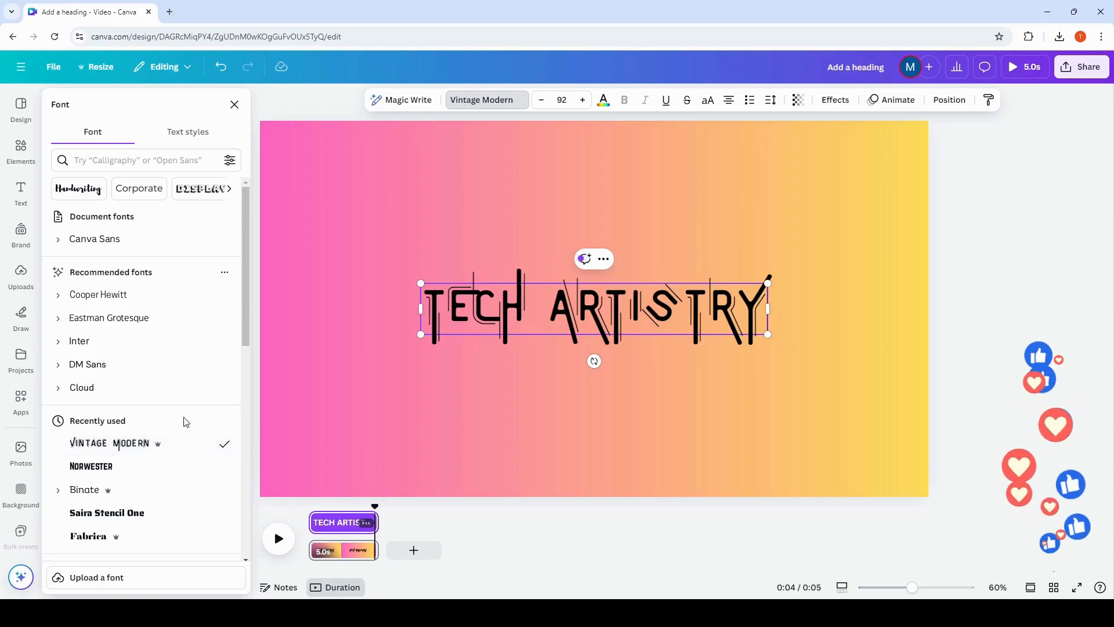
left_click(839, 102)
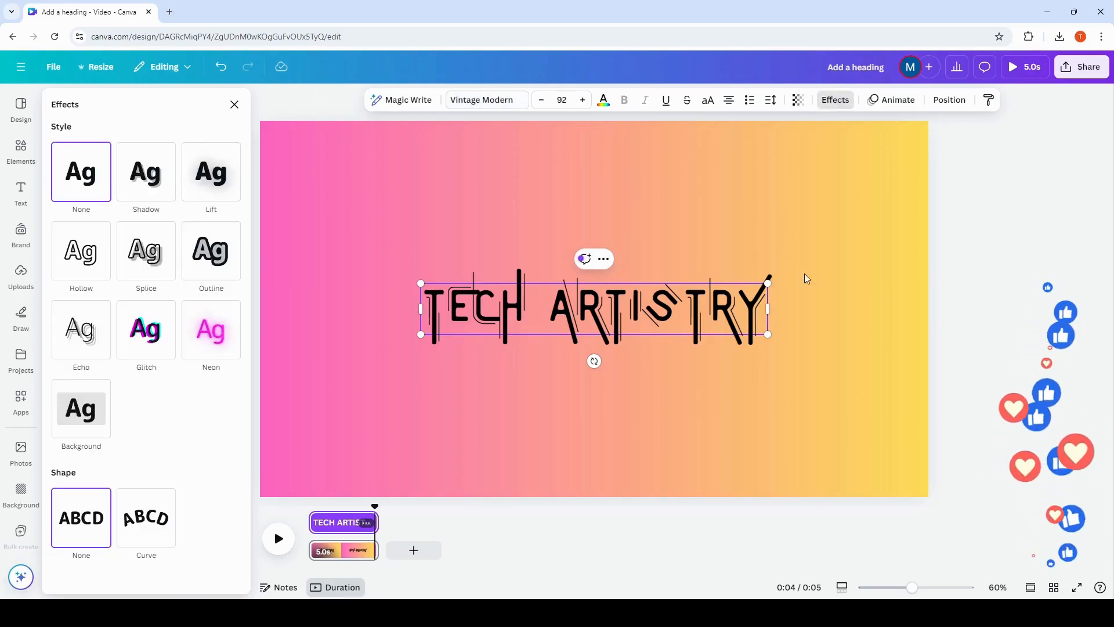
left_click(216, 330)
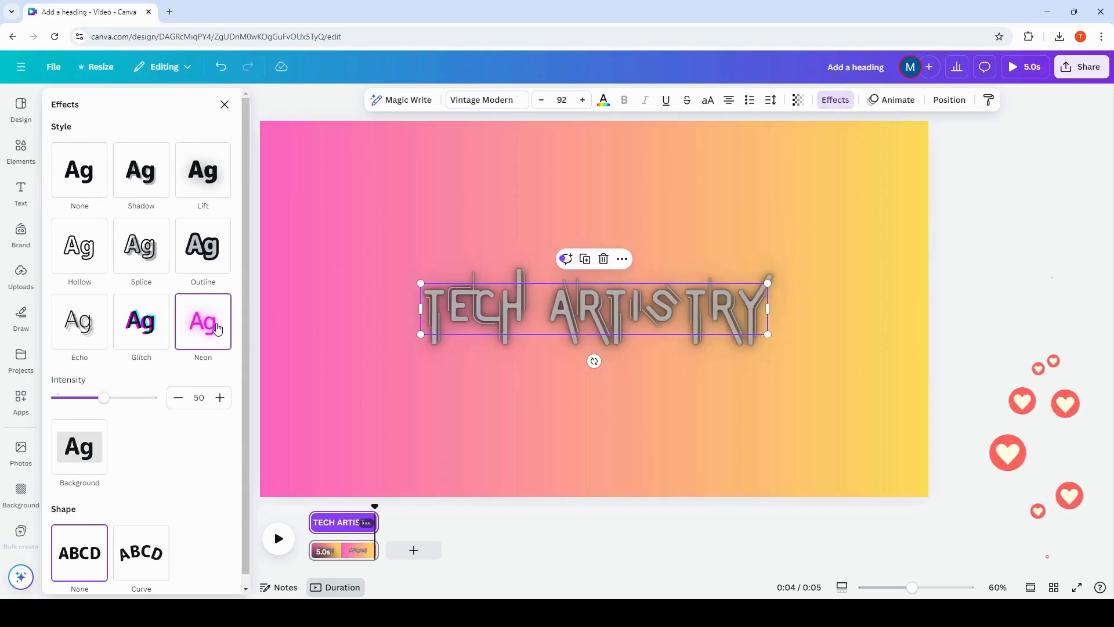
left_click_drag(108, 398, 163, 403)
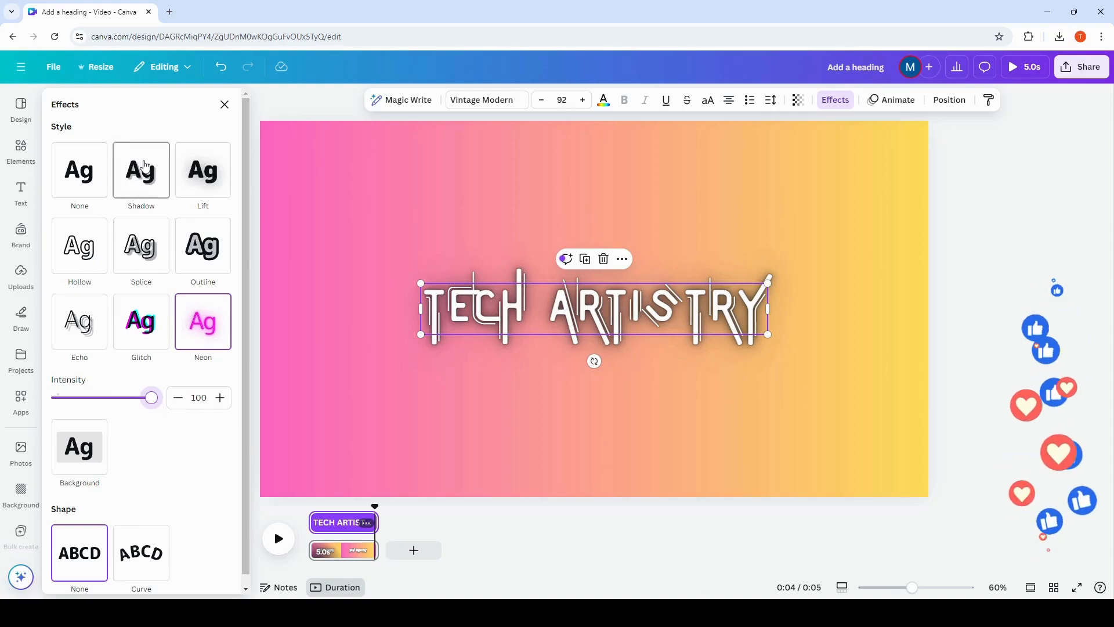
left_click(142, 170)
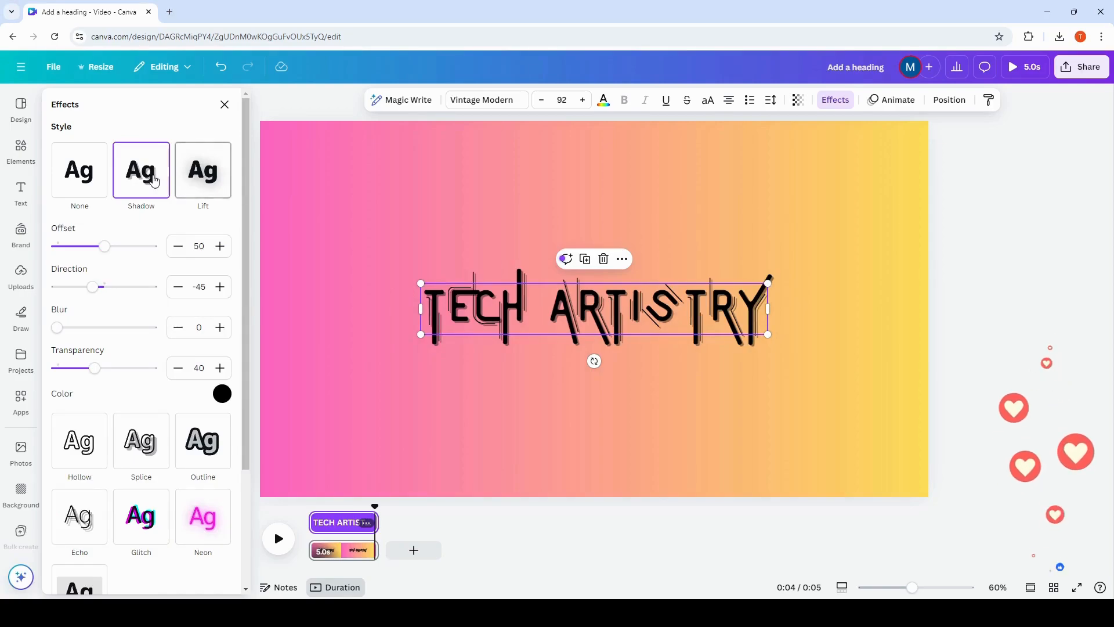
left_click(81, 174)
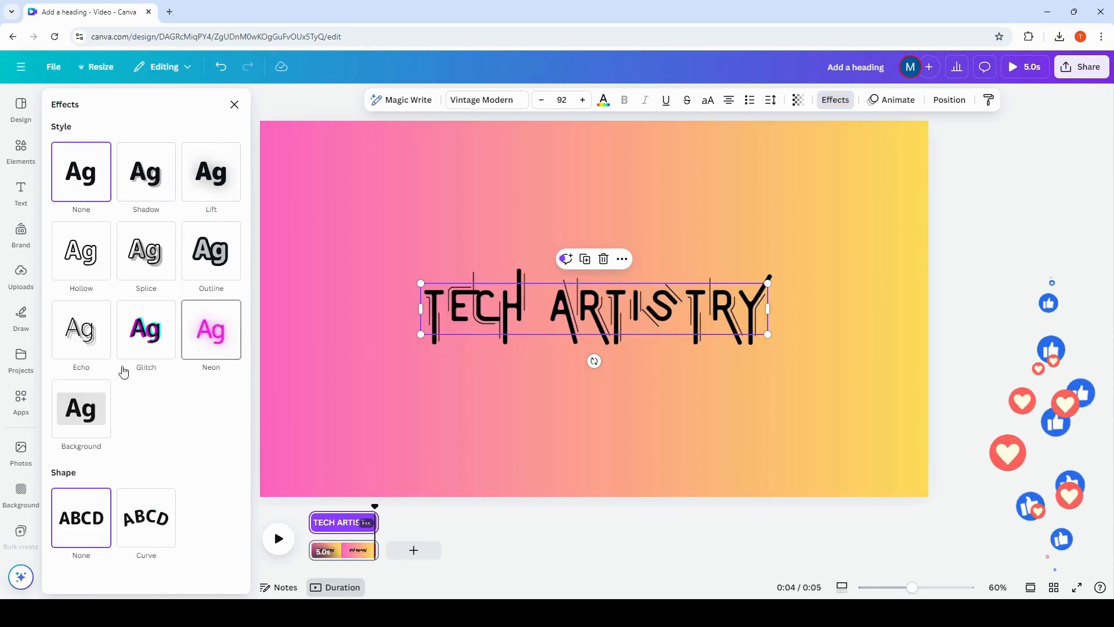
left_click(215, 343)
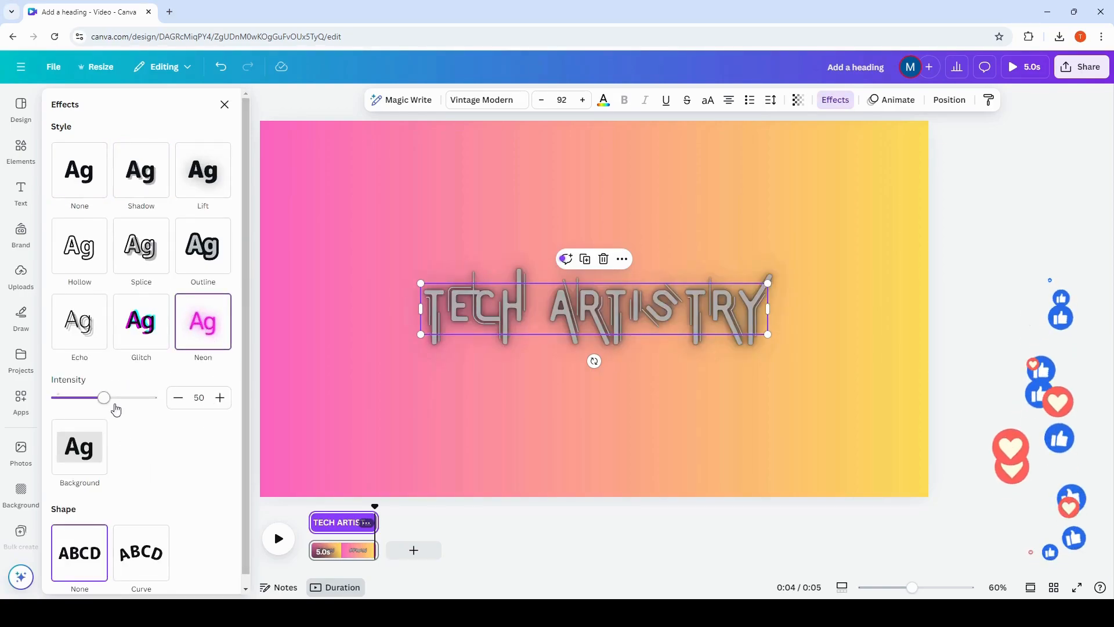
left_click_drag(112, 405, 161, 434)
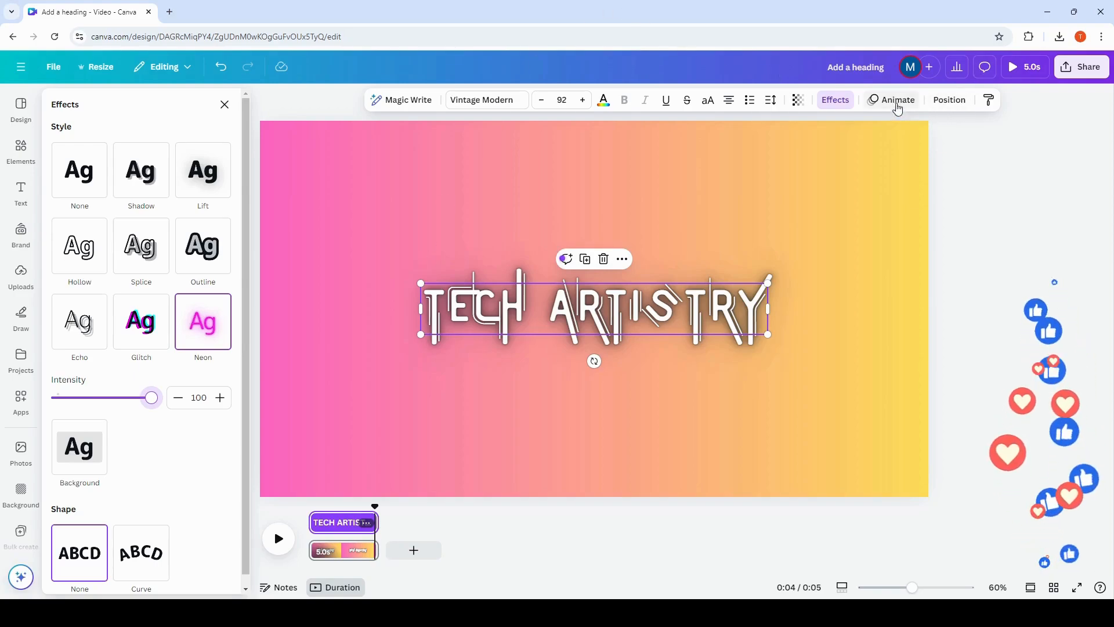
Step: Give the heading a Typewriter animation on enter, by character, with its speed raised to about two thirds of the range
left_click(897, 104)
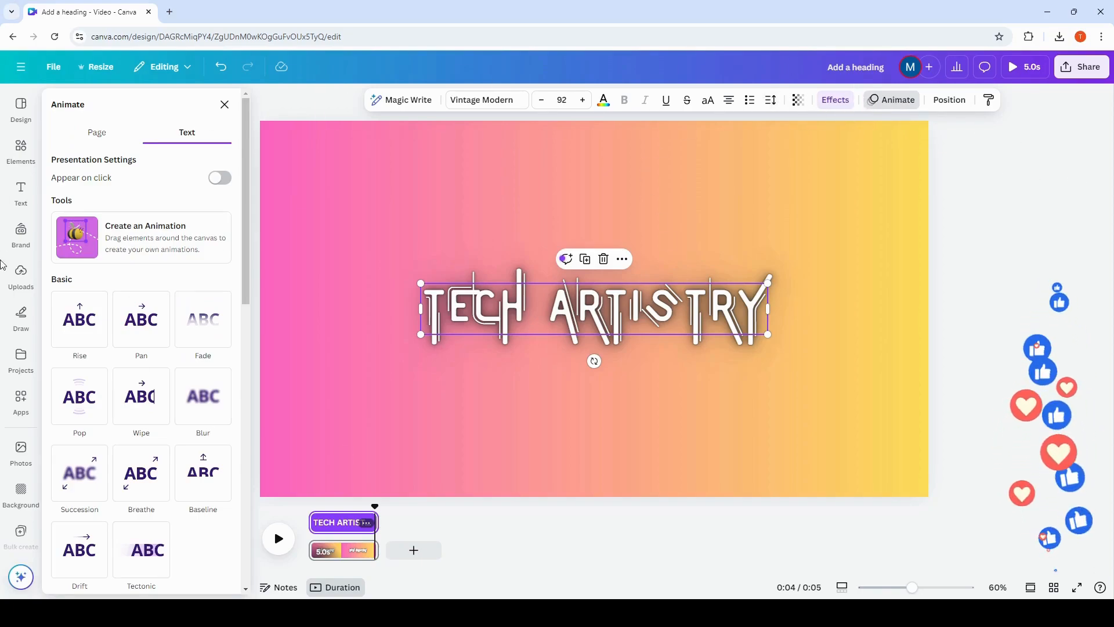
left_click_drag(246, 200, 253, 345)
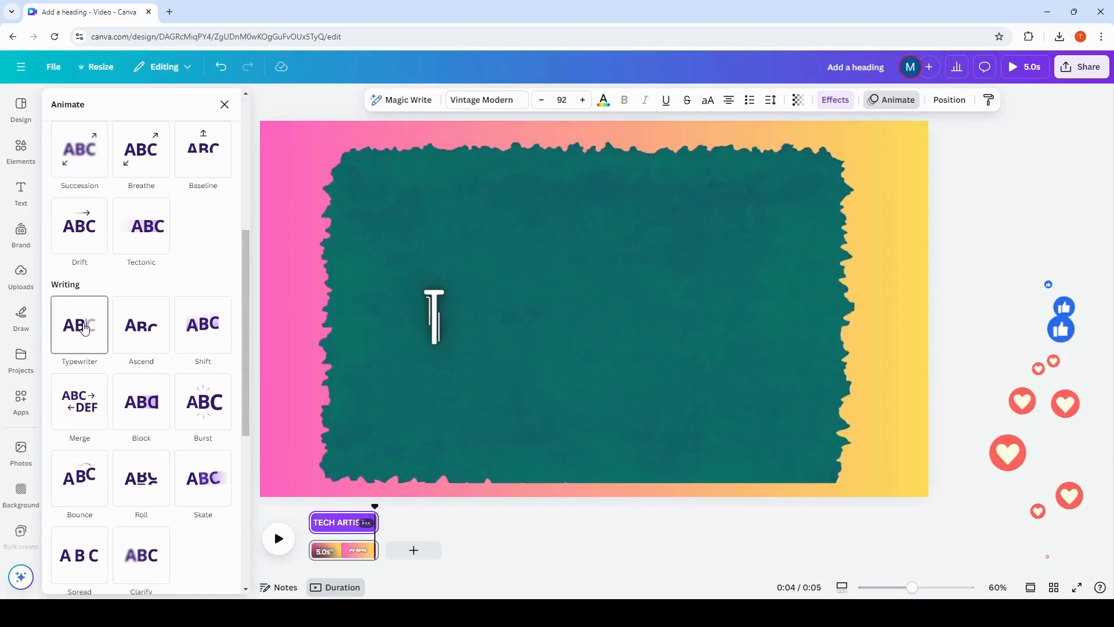
left_click(73, 331)
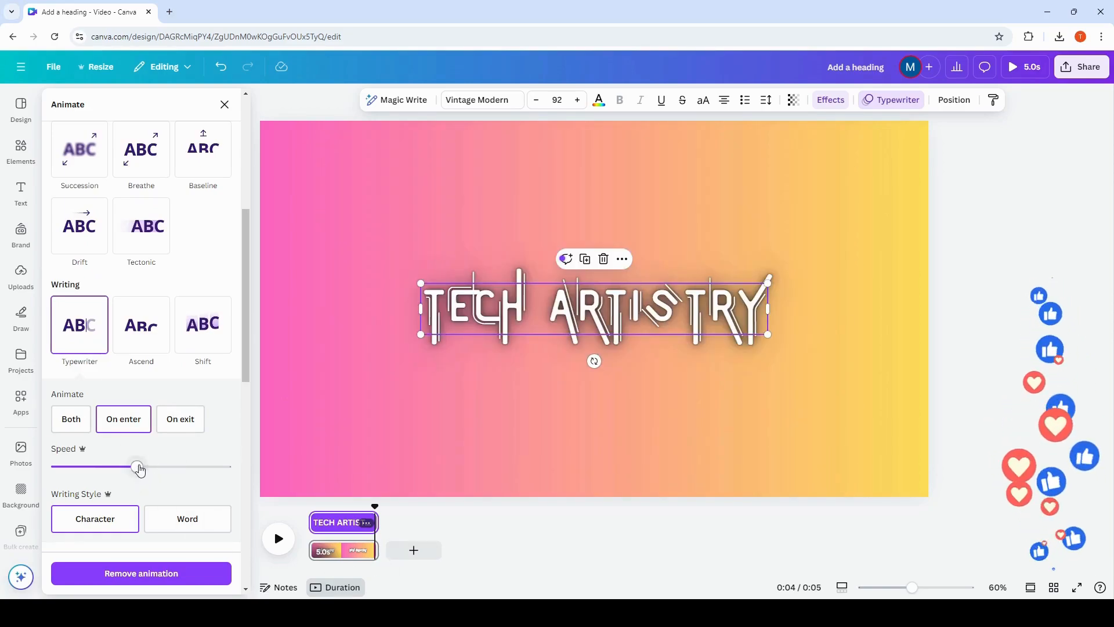
left_click_drag(142, 468, 172, 474)
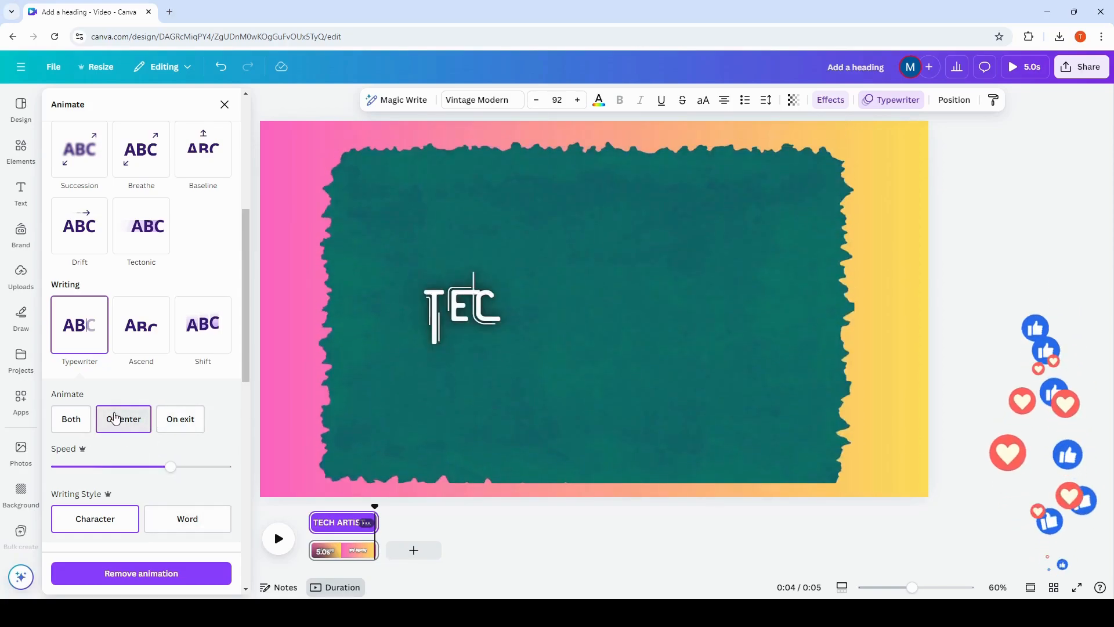
left_click(996, 284)
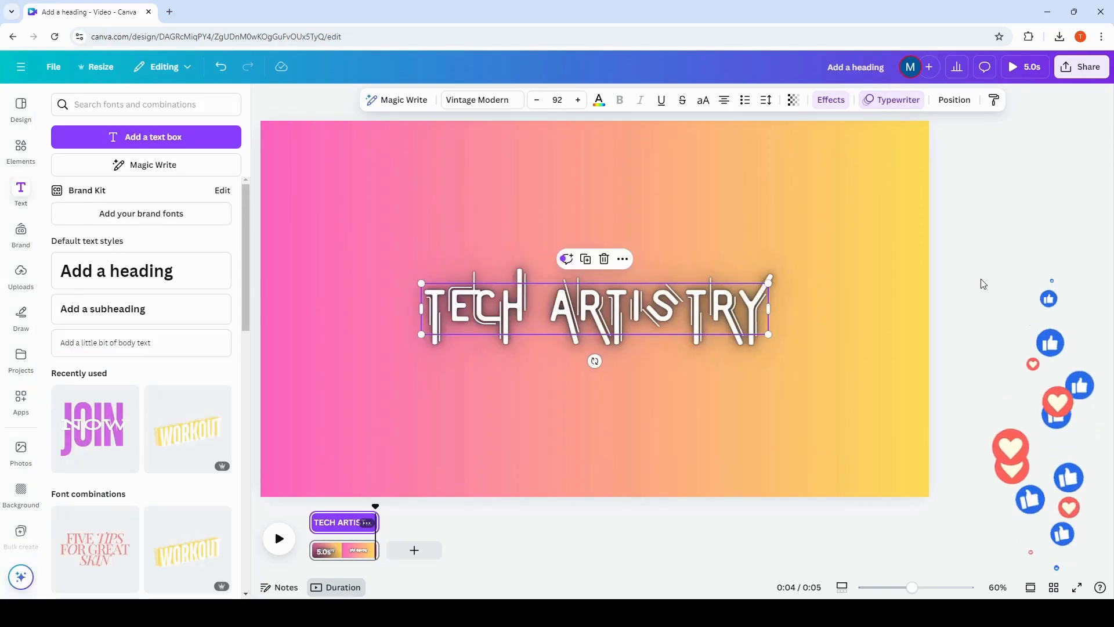
Step: Preview the page from its start and shorten its duration to 1.8 s
left_click(279, 540)
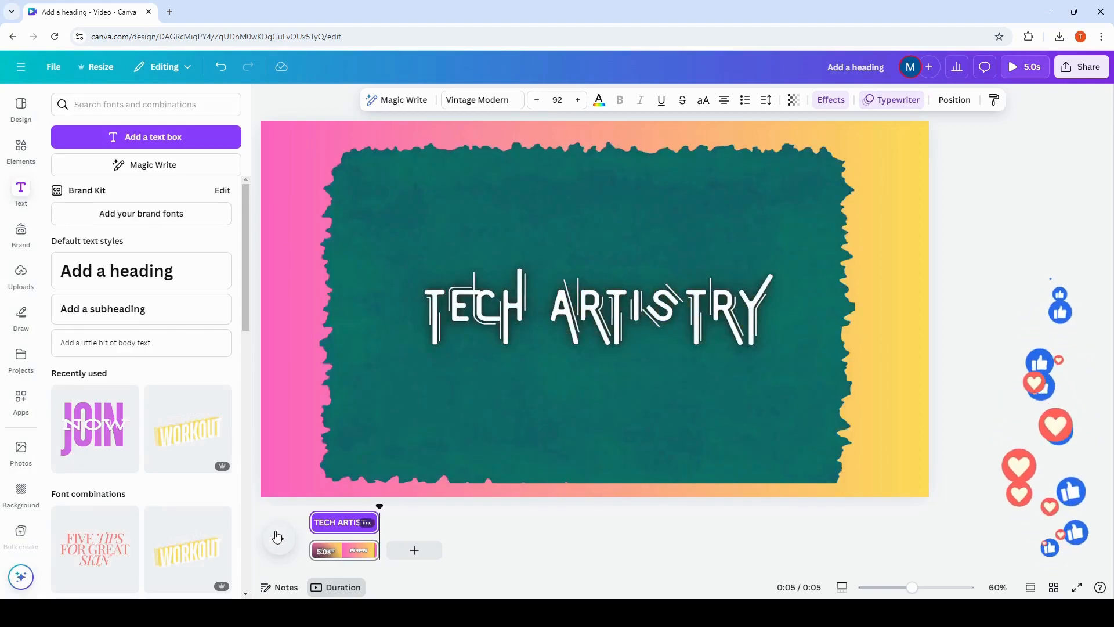
left_click_drag(378, 508, 312, 502)
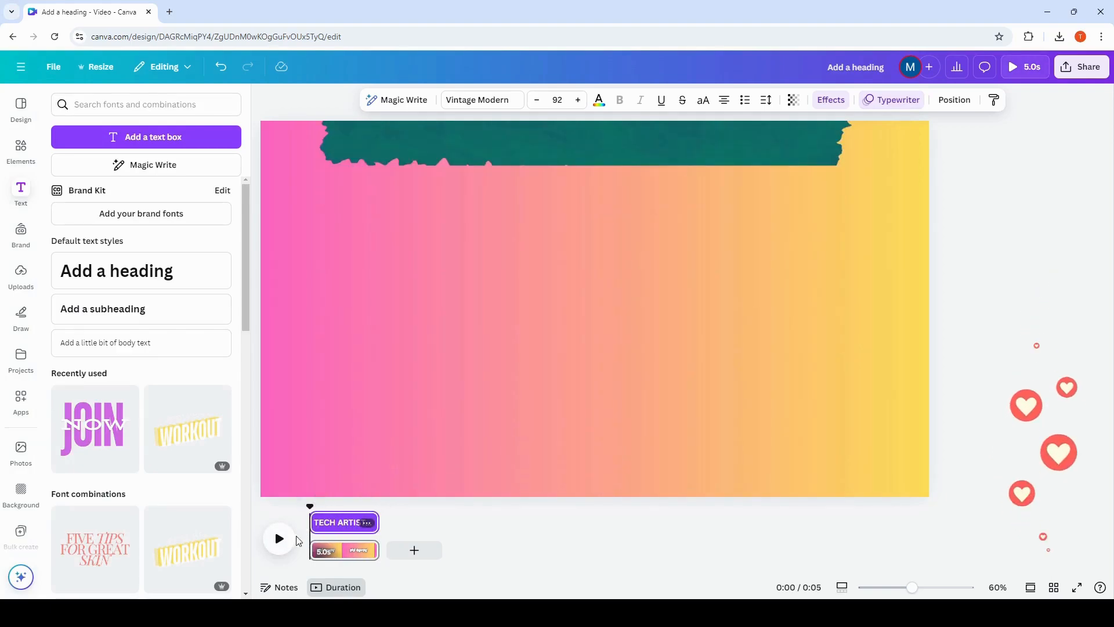
left_click(278, 540)
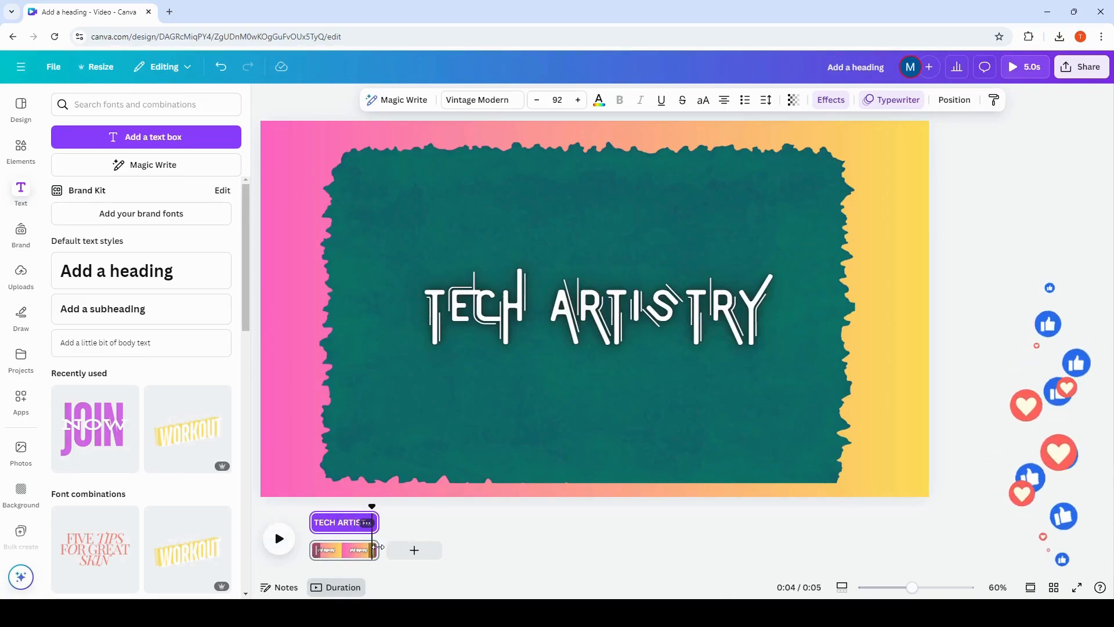
left_click_drag(363, 548, 332, 551)
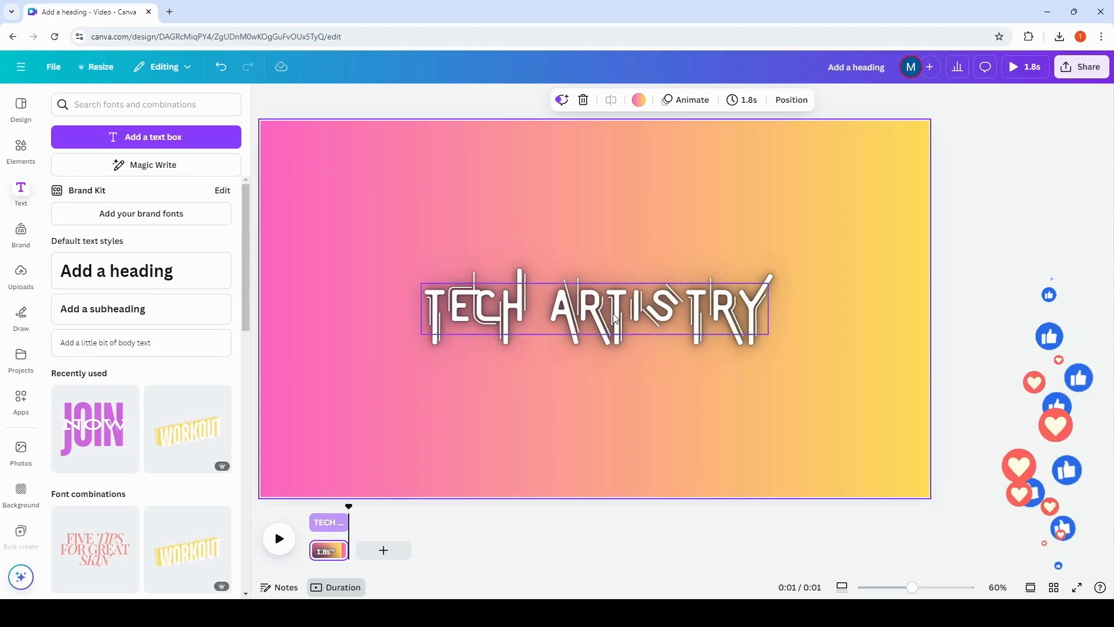
left_click(630, 306)
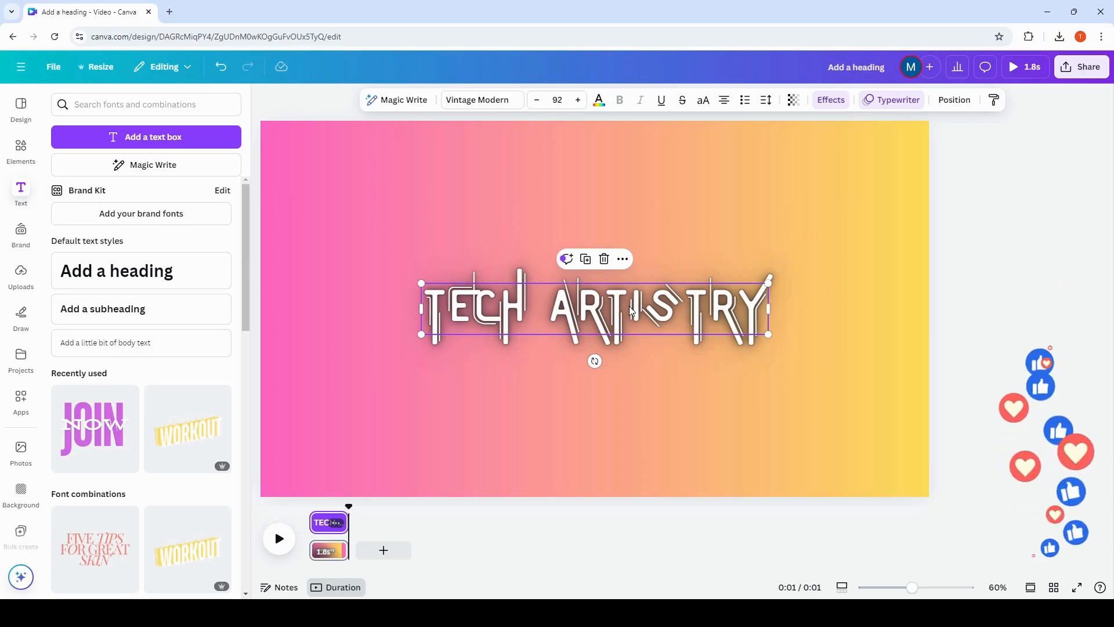
left_click(623, 259)
left_click(685, 448)
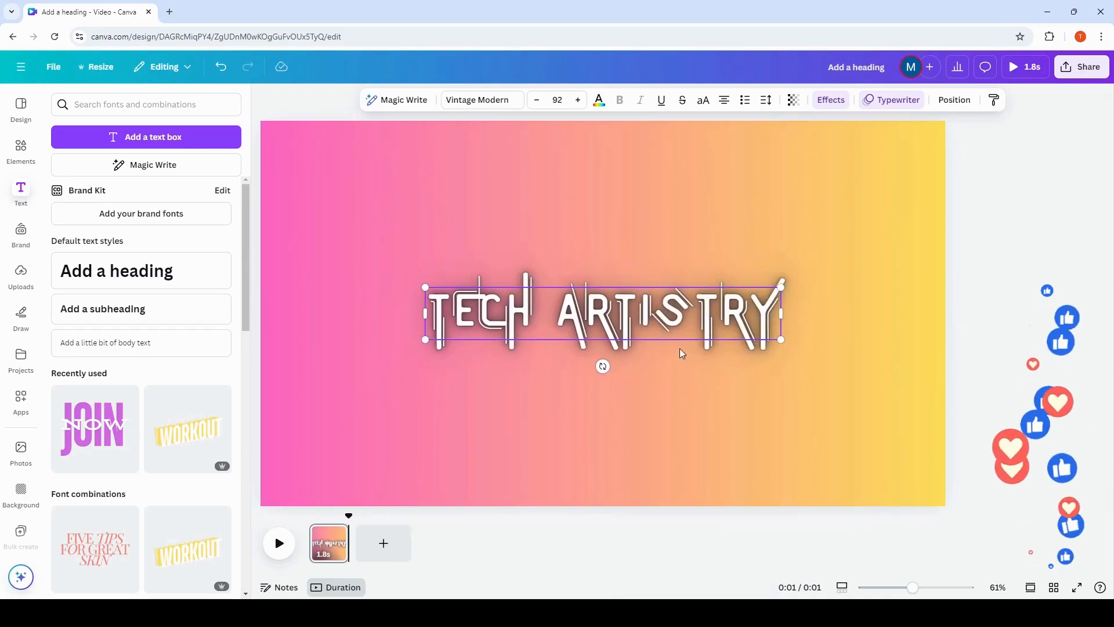
left_click(630, 265)
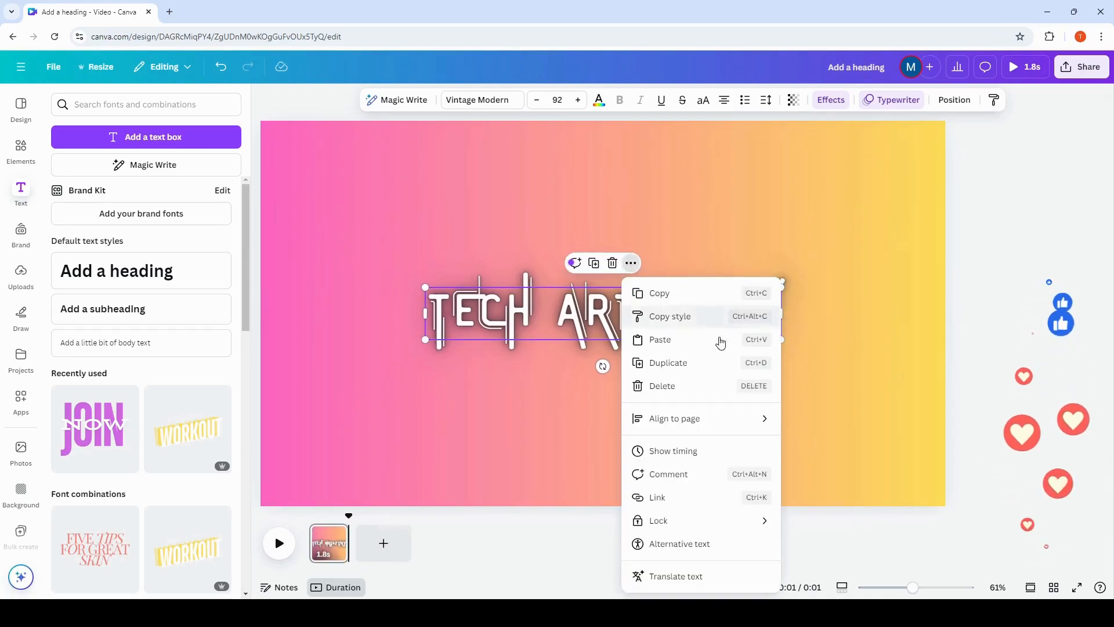
left_click(675, 451)
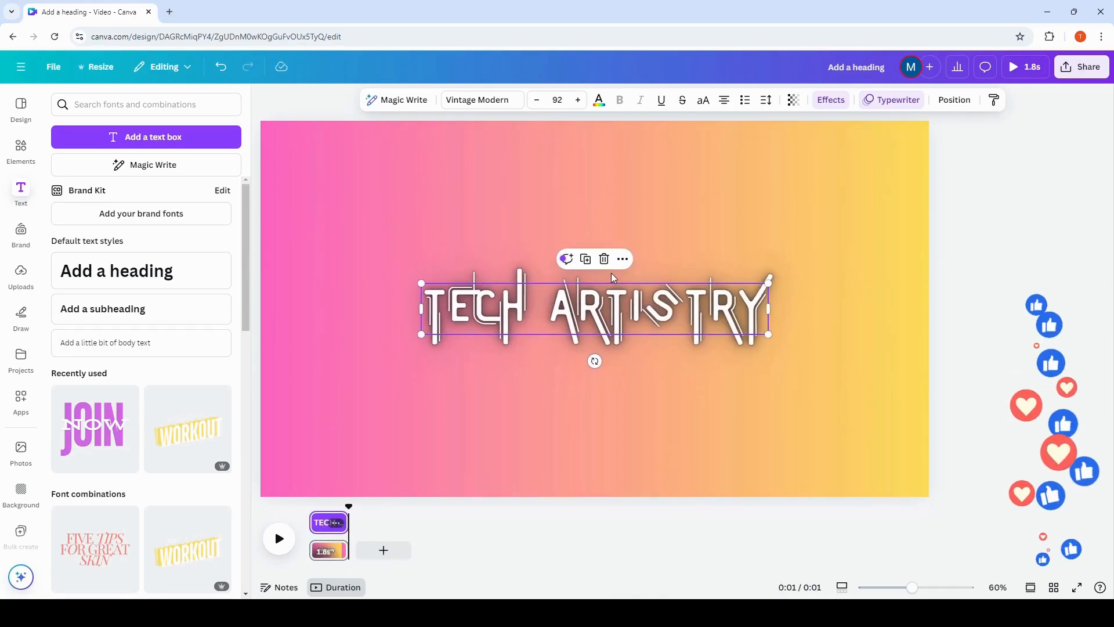
left_click(623, 261)
Step: Trim the heading's start on the timeline to the moment the green paper has almost landed, and replay the page
left_click_drag(351, 513, 314, 506)
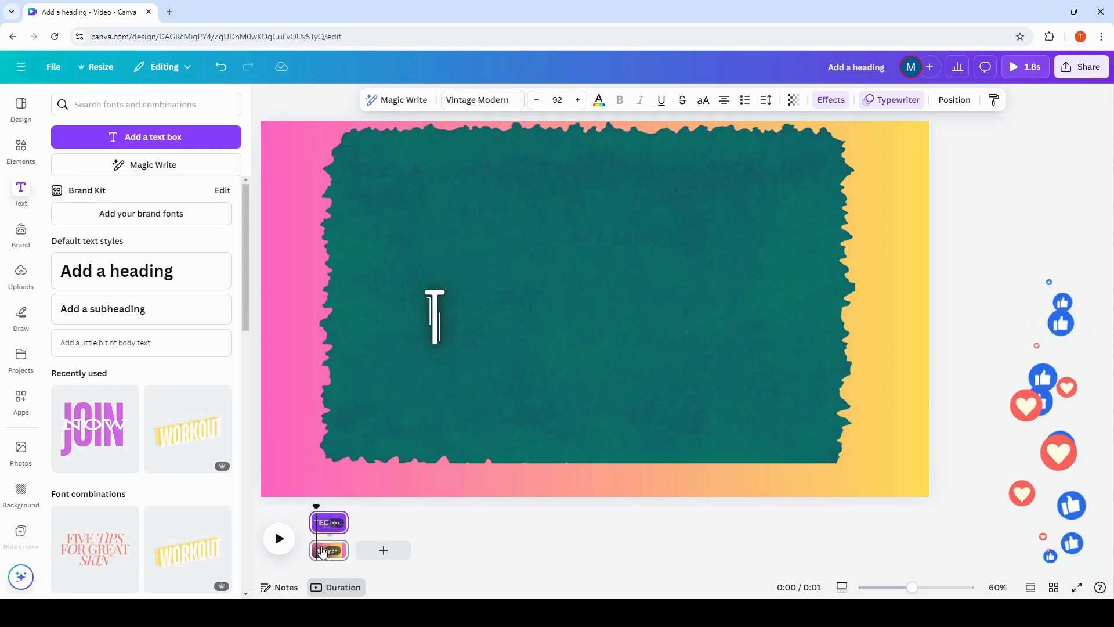
left_click_drag(313, 526, 317, 529)
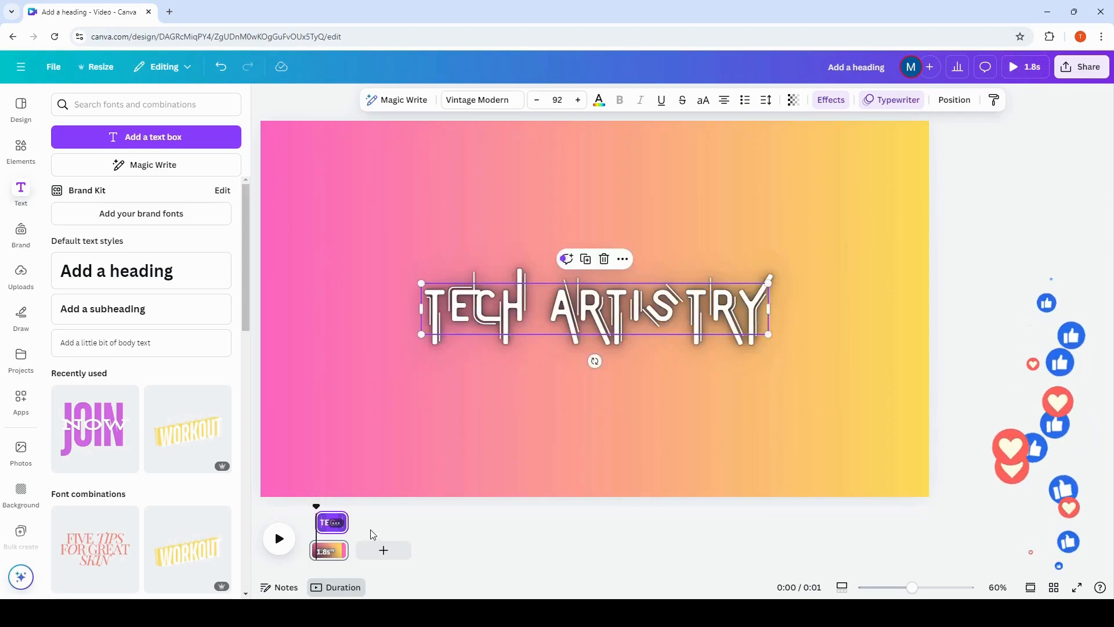
left_click(280, 540)
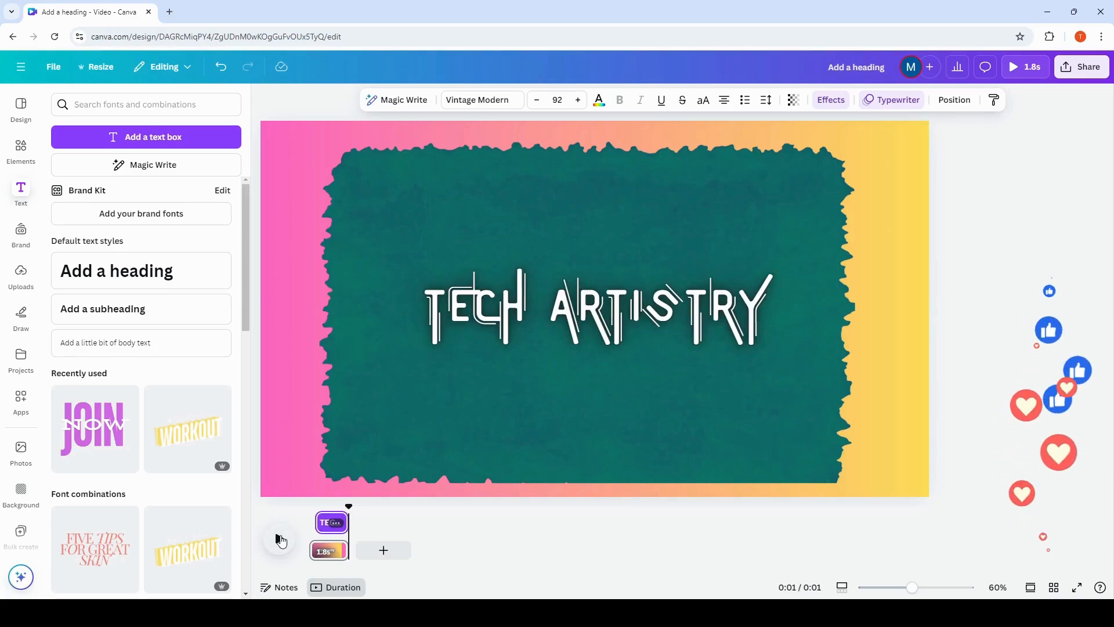
left_click_drag(353, 506, 314, 507)
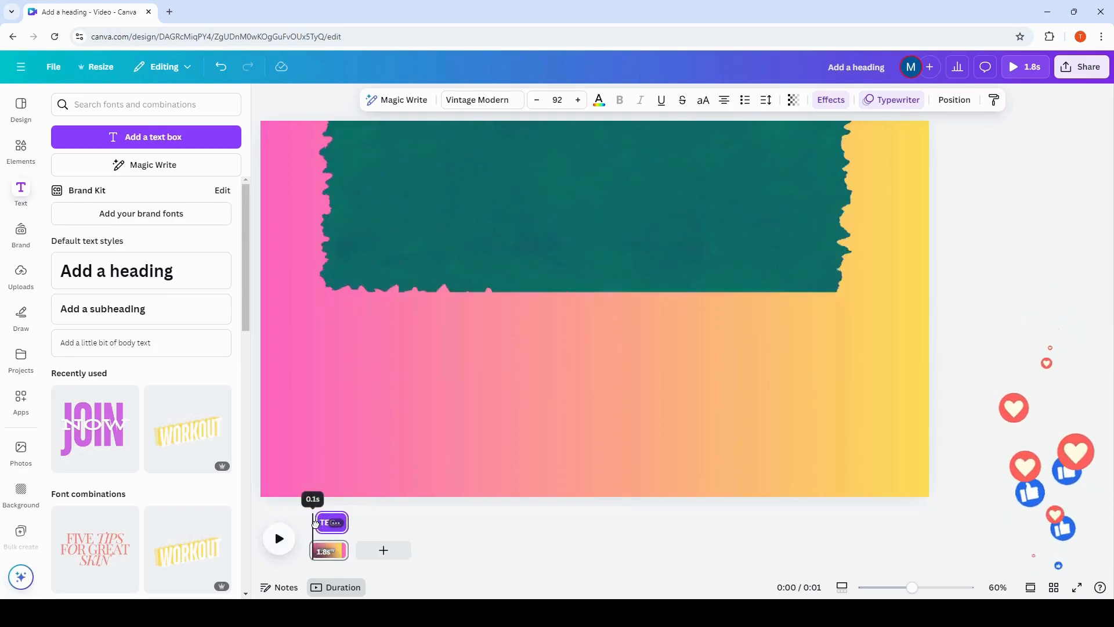
left_click(281, 537)
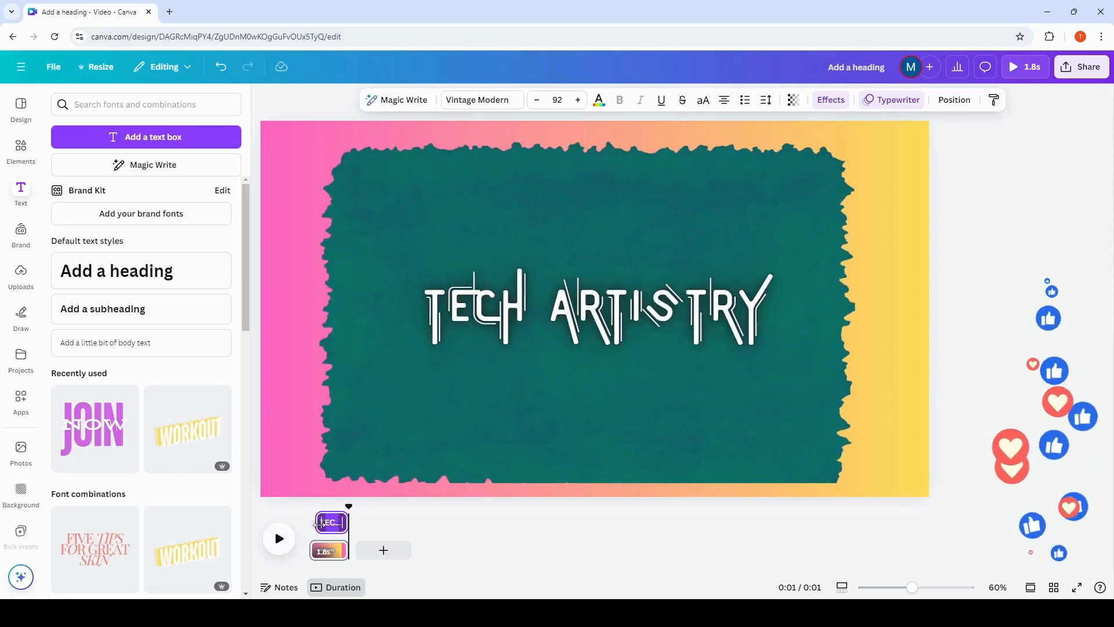
Step: Trim the heading's start slightly further on the timeline and preview the result full screen
left_click_drag(321, 525, 324, 524)
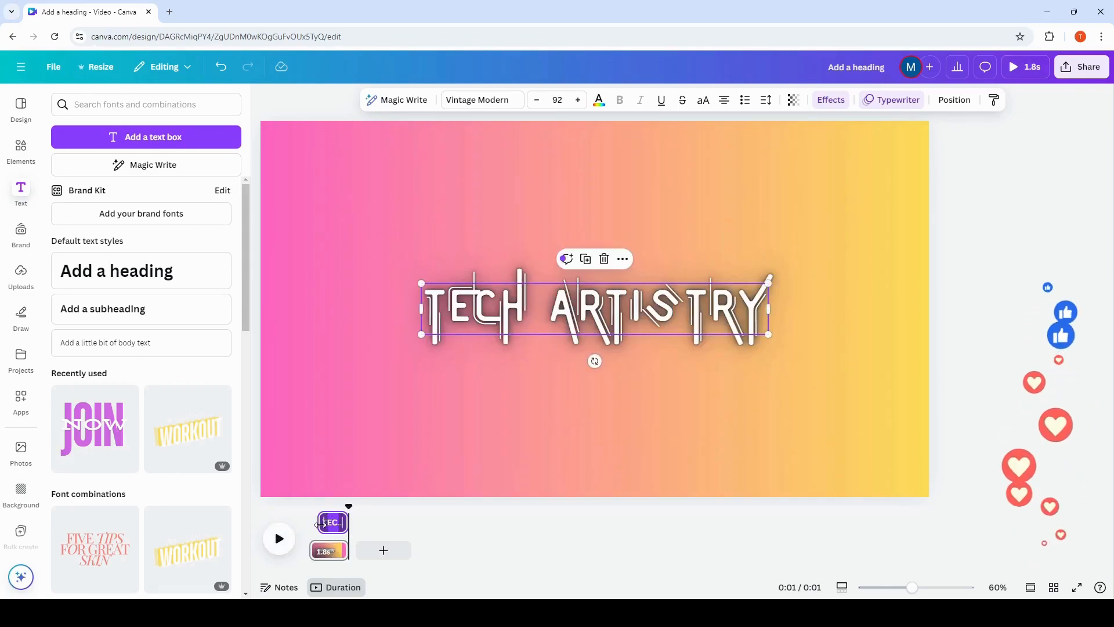
left_click(1076, 587)
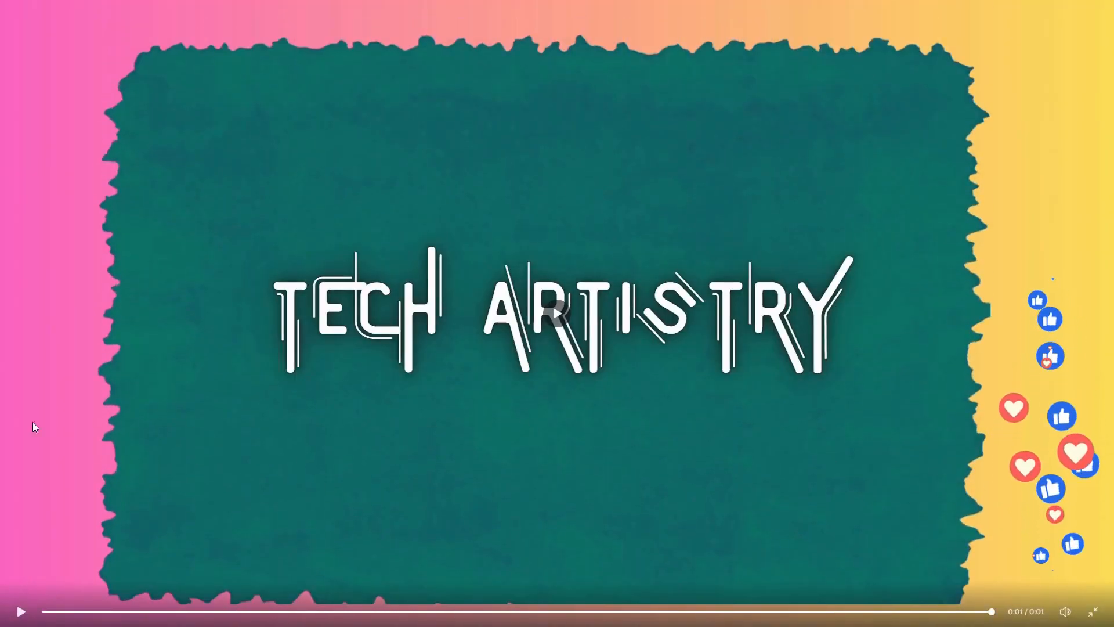
key("Escape")
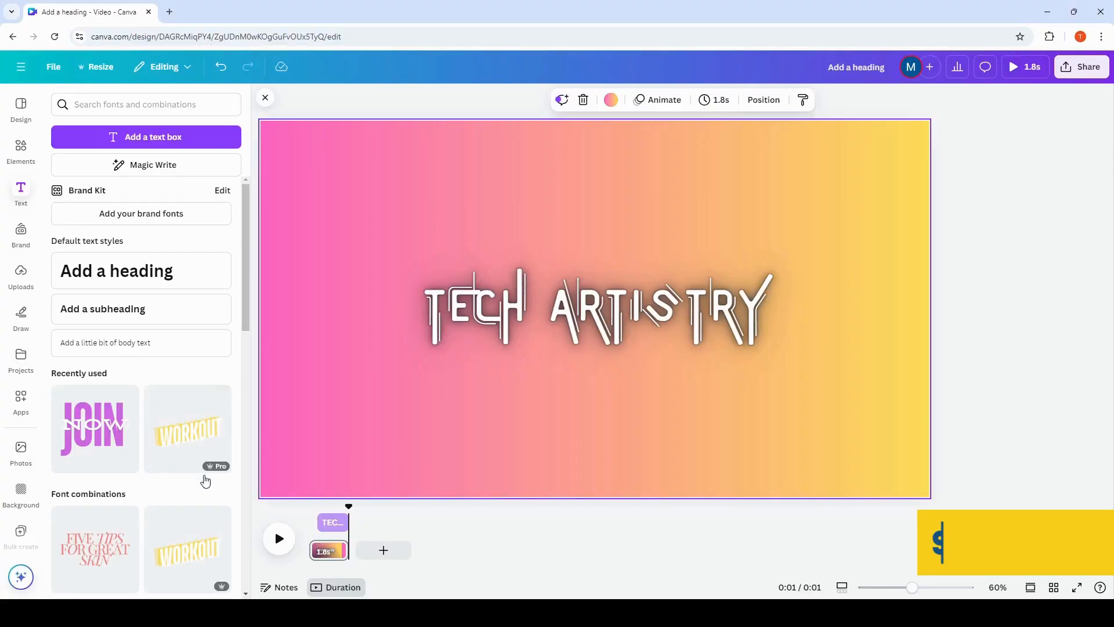
Step: Add a second page and insert the brown ragged-edged sheet from the ripped paper photo results
left_click(384, 552)
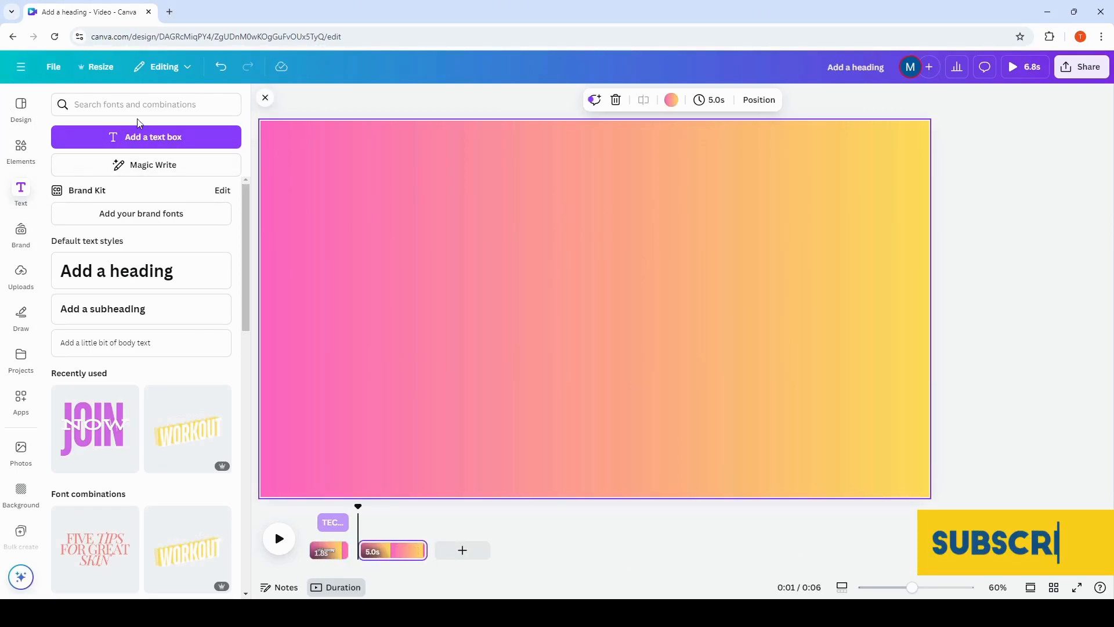
left_click(21, 150)
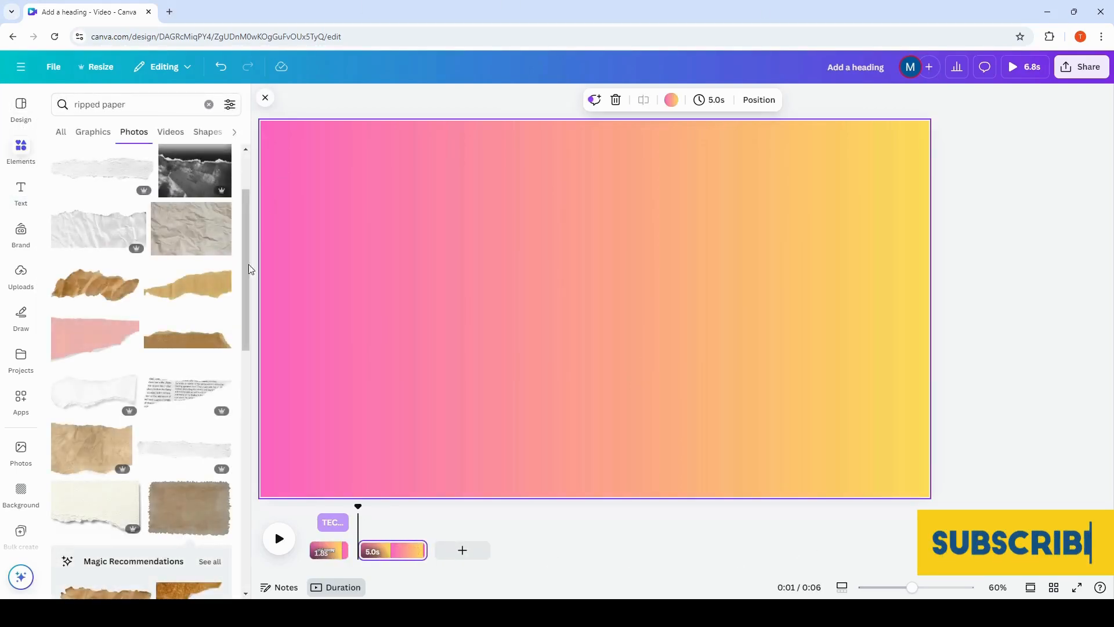
left_click(170, 510)
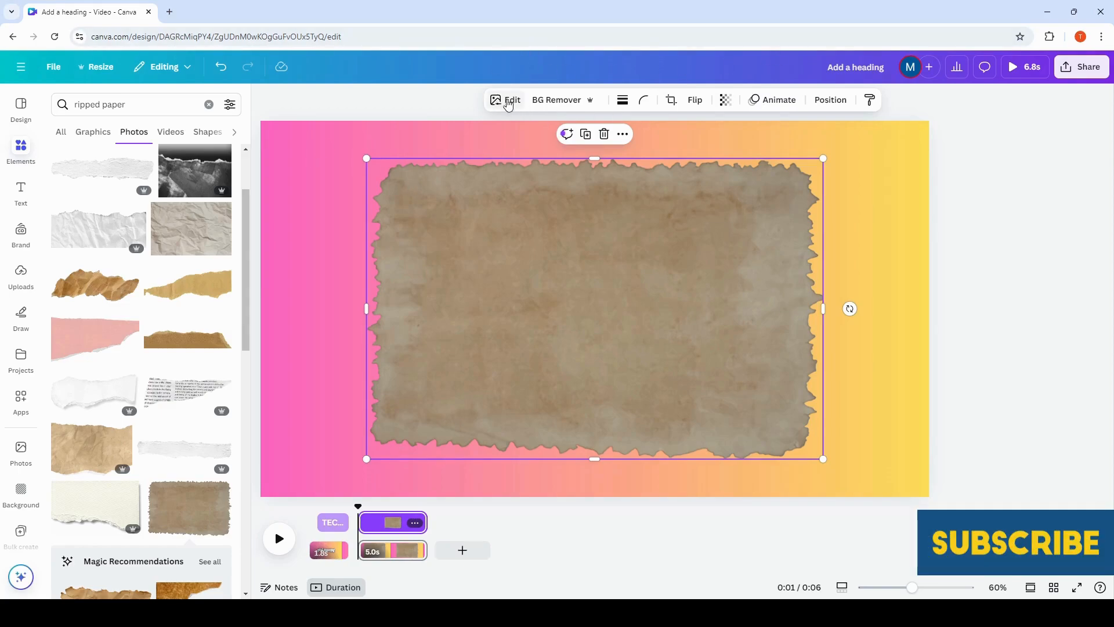
Step: Recolour the brown ragged-edged sheet with the Sea Green duotone effect
left_click(508, 103)
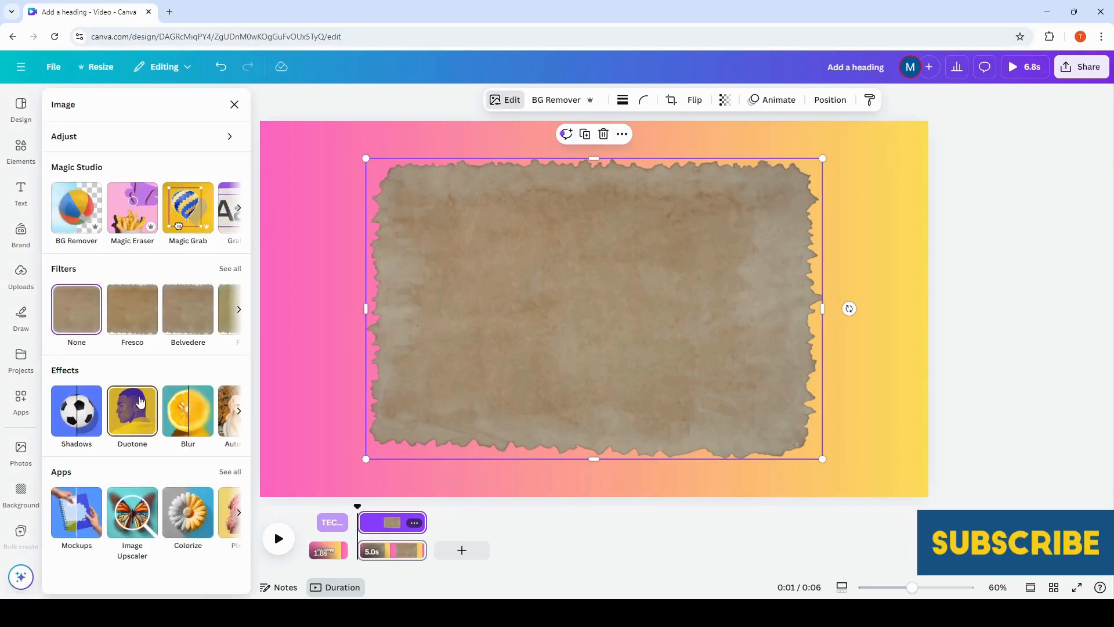
left_click(130, 415)
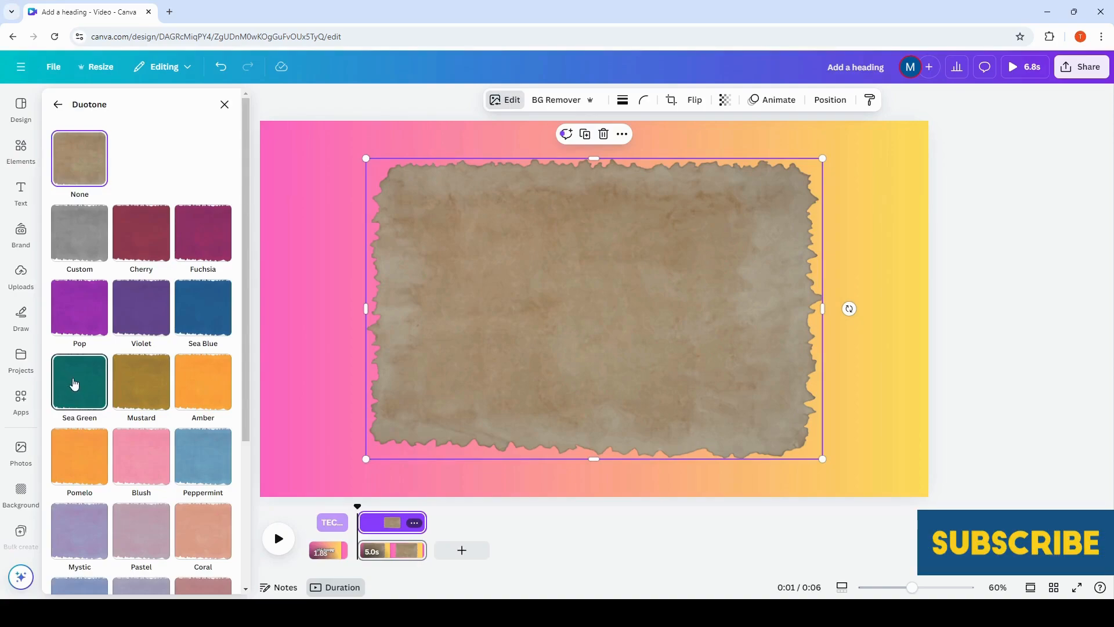
left_click(74, 383)
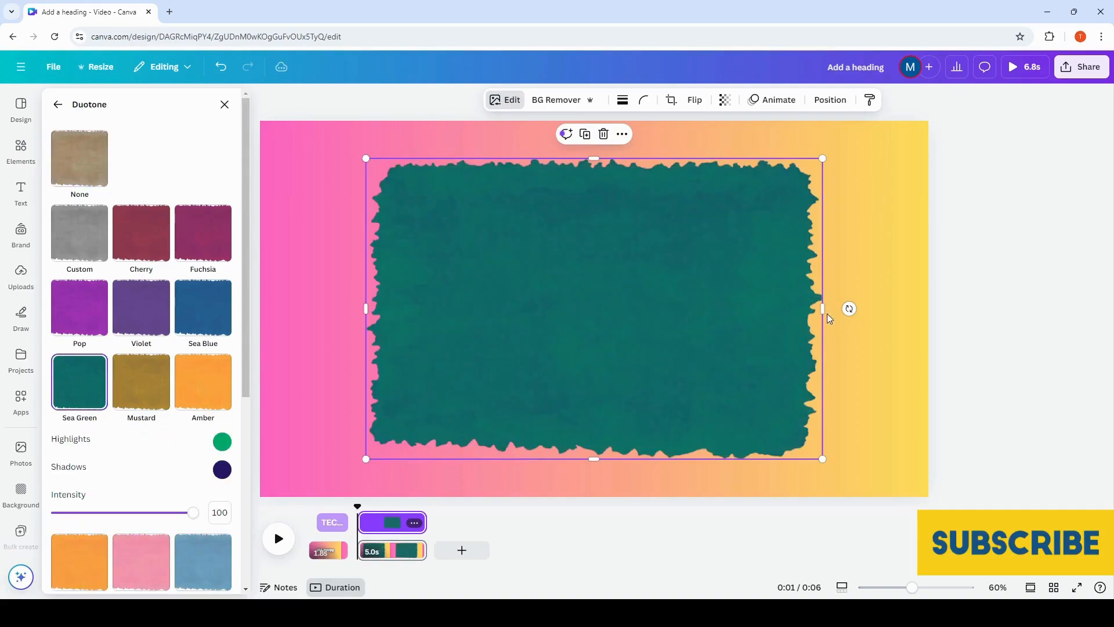
Step: Shrink the green sheet, rotate it to portrait orientation and position it on the left half of the page
mouse_move(822, 308)
left_mouse_down()
mouse_move(812, 309)
mouse_move(830, 309)
left_mouse_up()
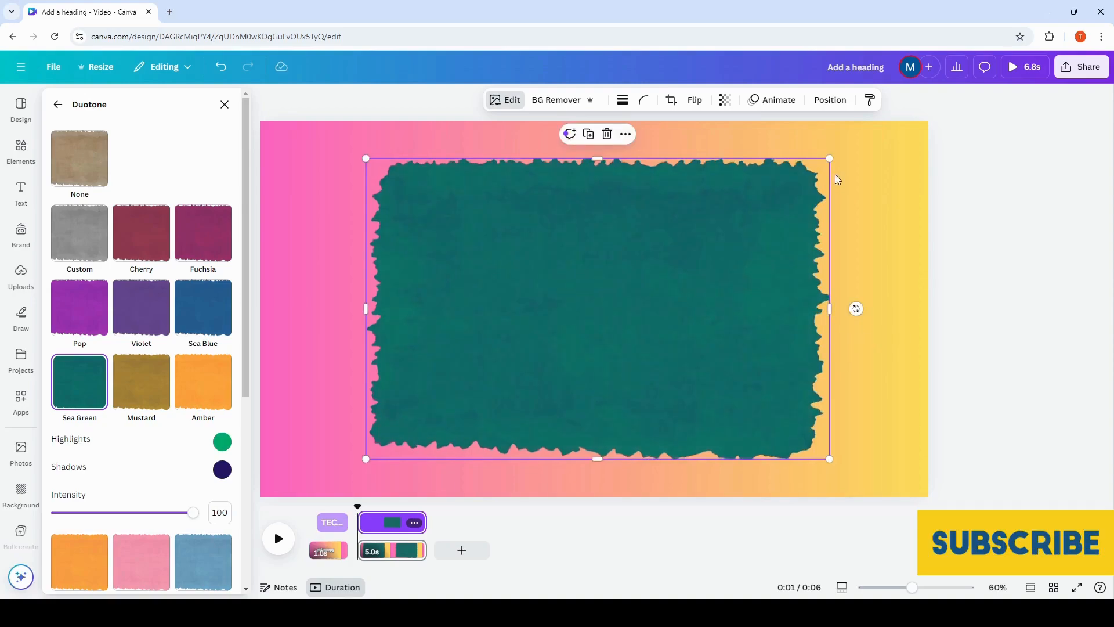
left_click_drag(830, 157, 738, 196)
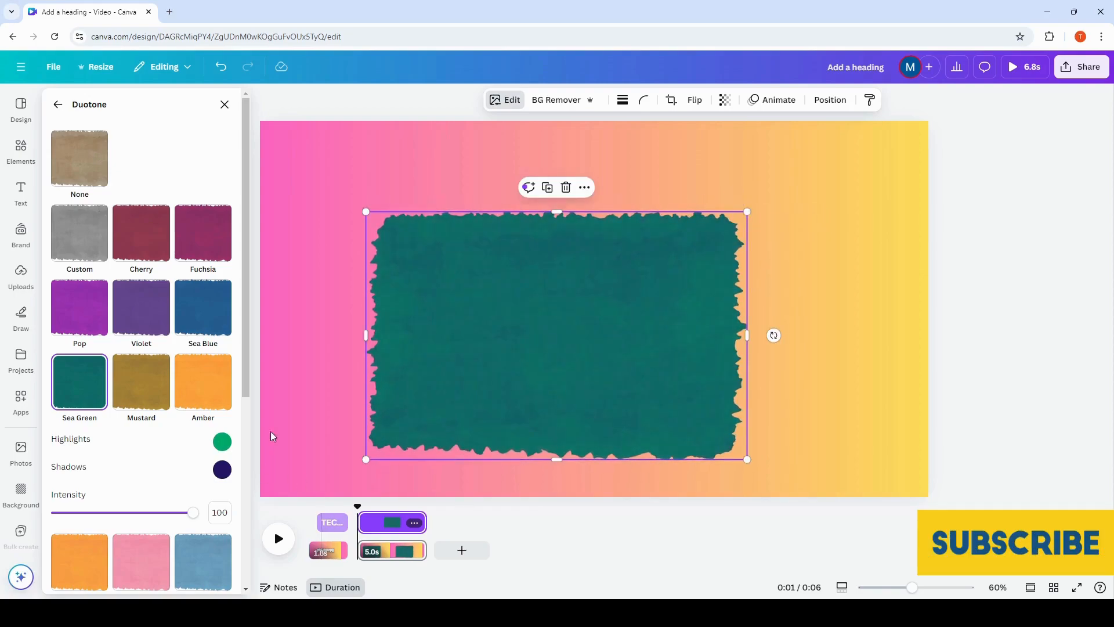
left_click_drag(775, 336, 561, 152)
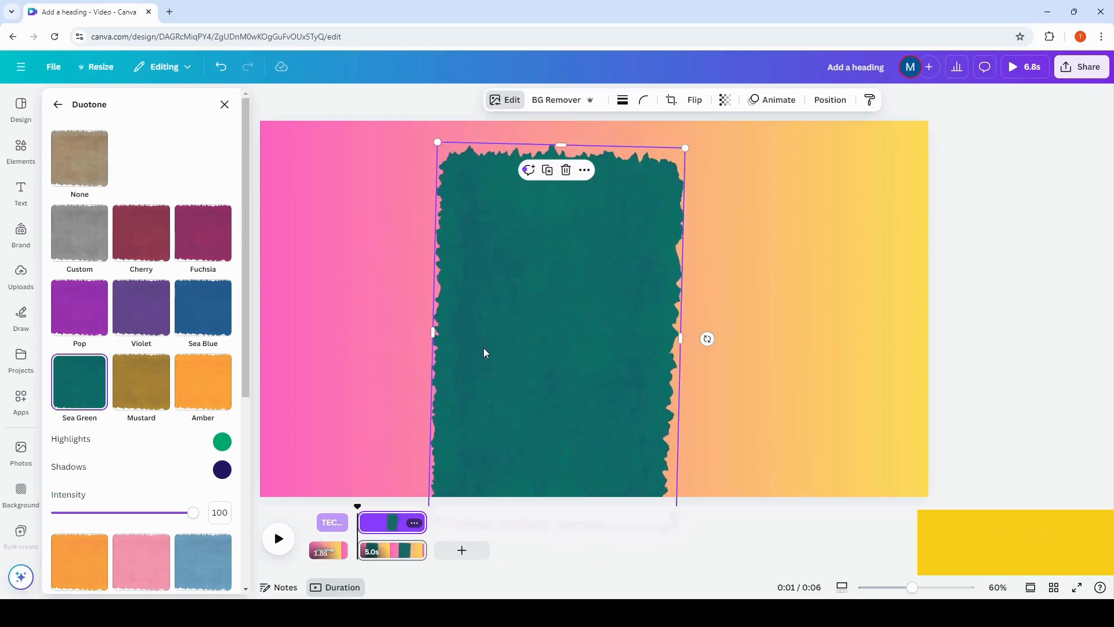
left_click_drag(485, 351, 427, 327)
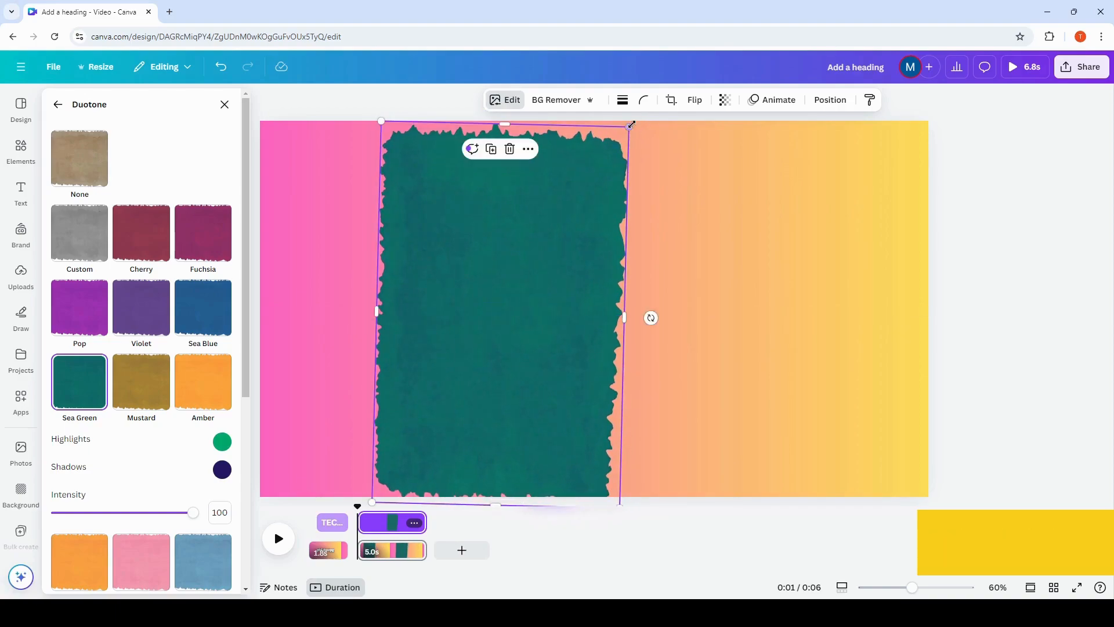
left_click_drag(632, 124, 601, 165)
left_click_drag(500, 362, 468, 331)
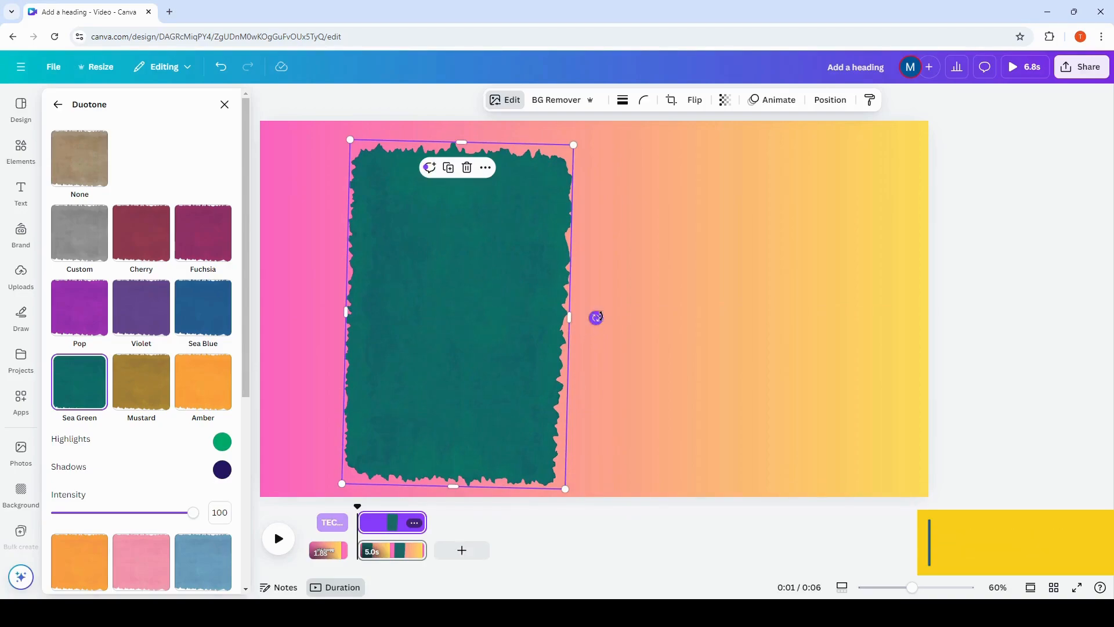
left_click_drag(597, 317, 606, 311)
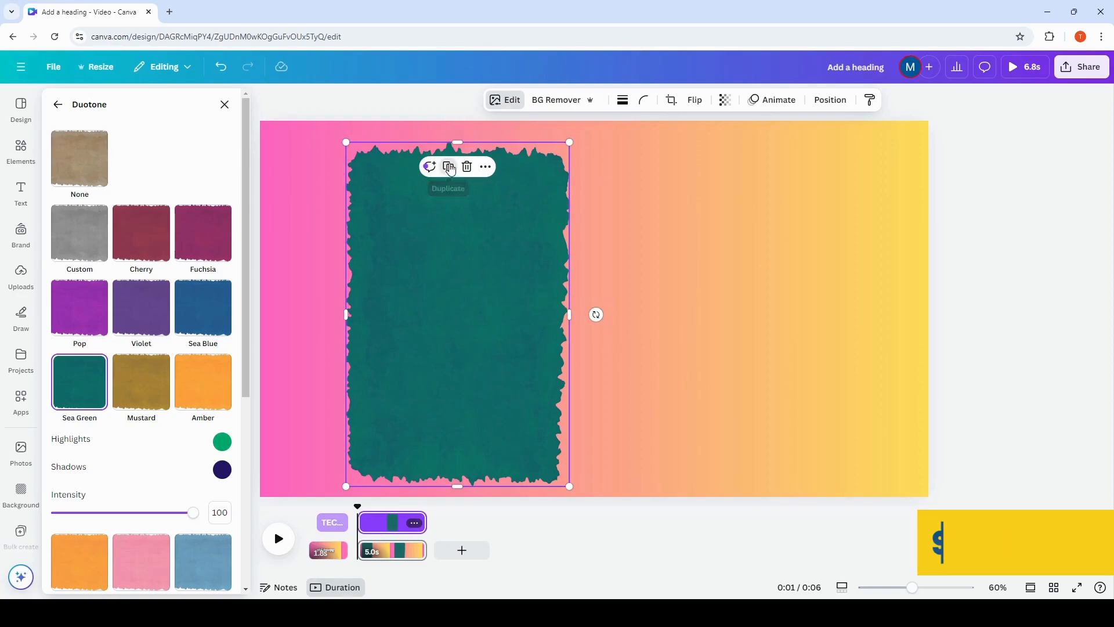
Step: Duplicate the green sheet, place the copy beside it on the right and widen both sheets slightly
left_click(450, 169)
left_click_drag(506, 309, 707, 299)
left_click_drag(787, 315, 801, 319)
left_click_drag(716, 305, 736, 306)
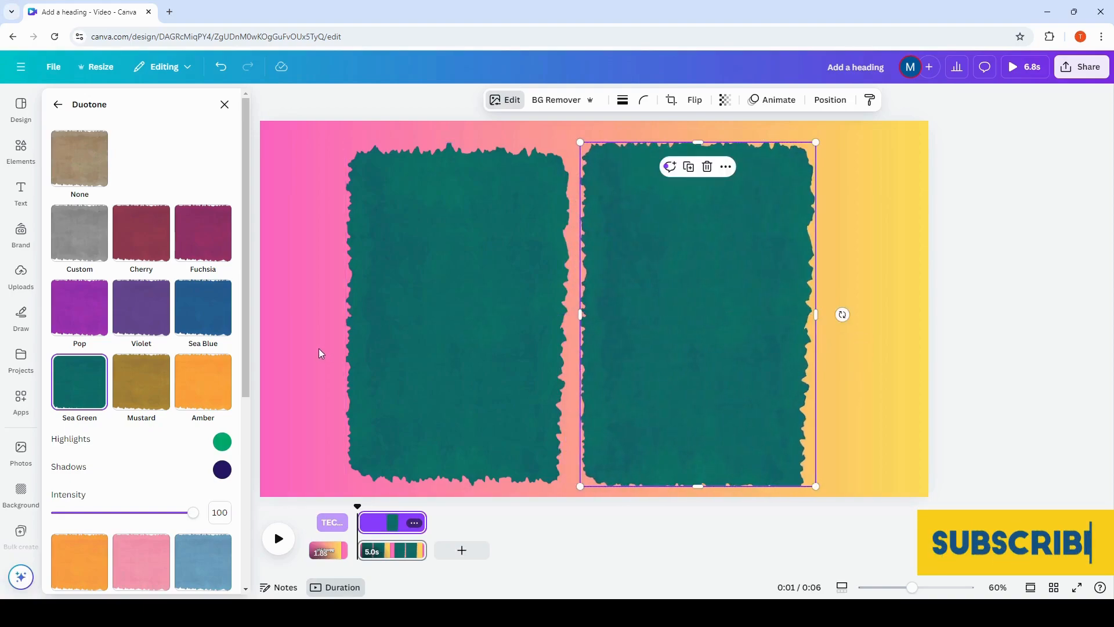
left_click(373, 306)
left_click_drag(342, 312, 321, 318)
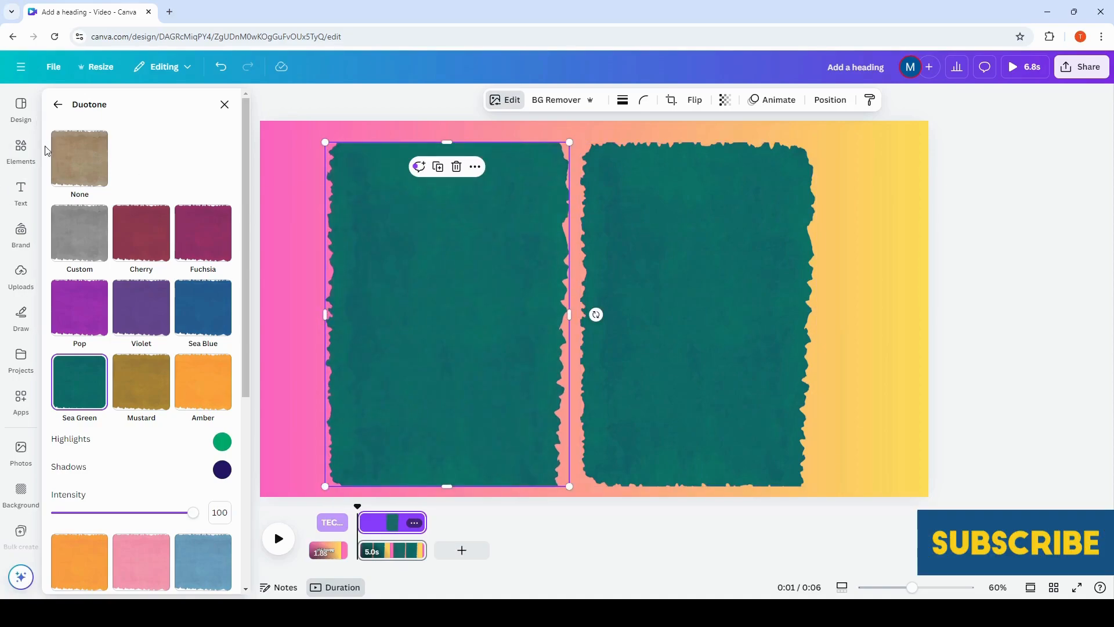
Step: Search the element photos for "hand" and insert the gripping fist photo, Hand Holding a Blank Space
left_click(21, 148)
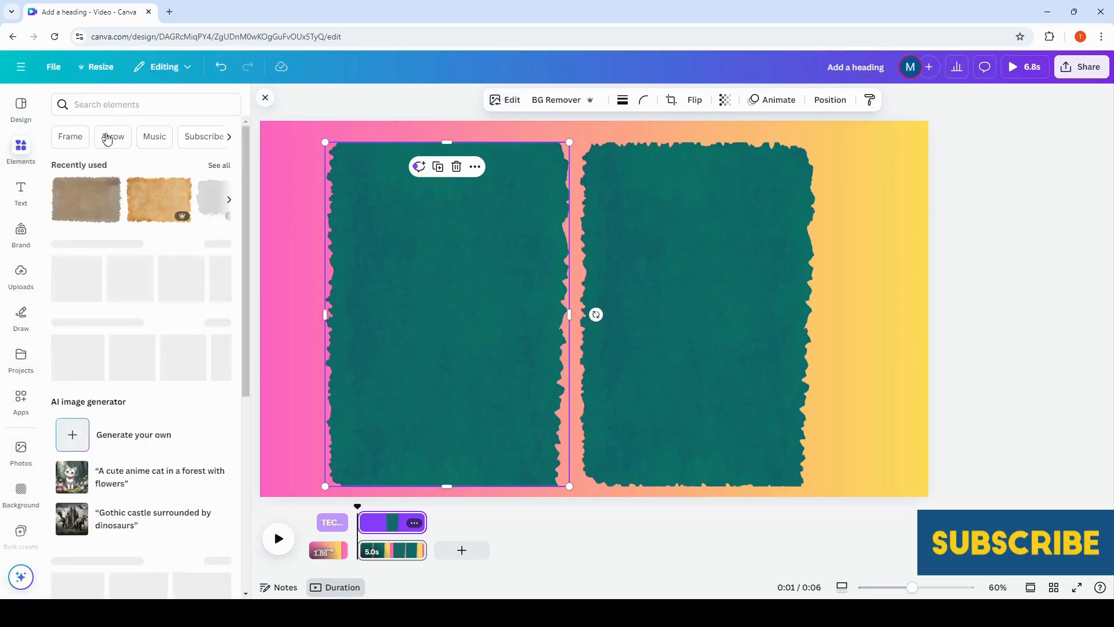
left_click(107, 103)
type("hand")
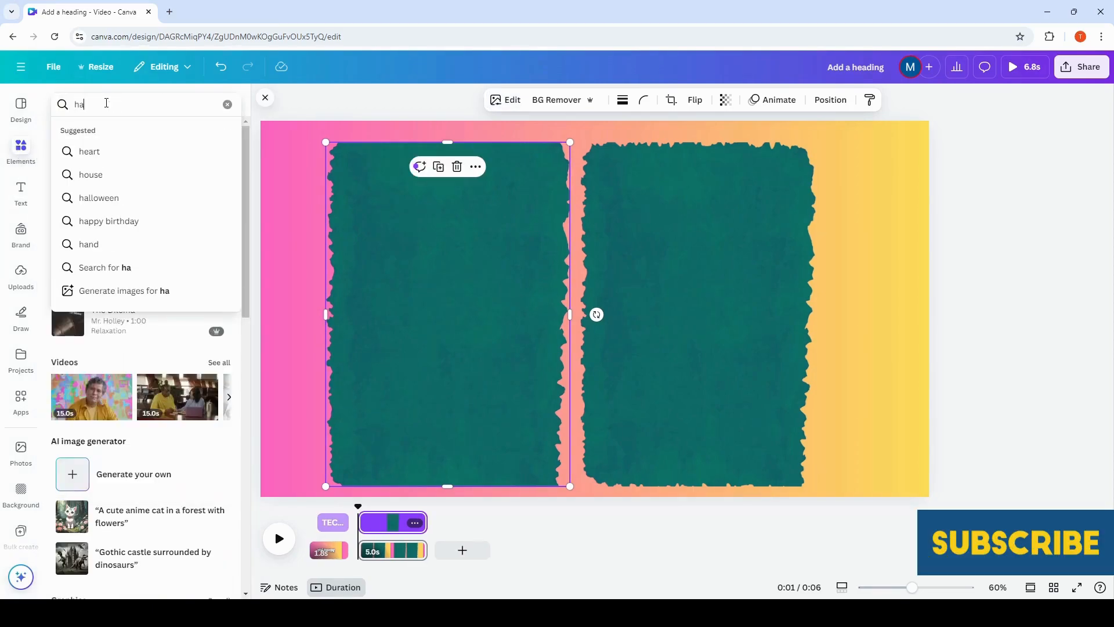
key("Return")
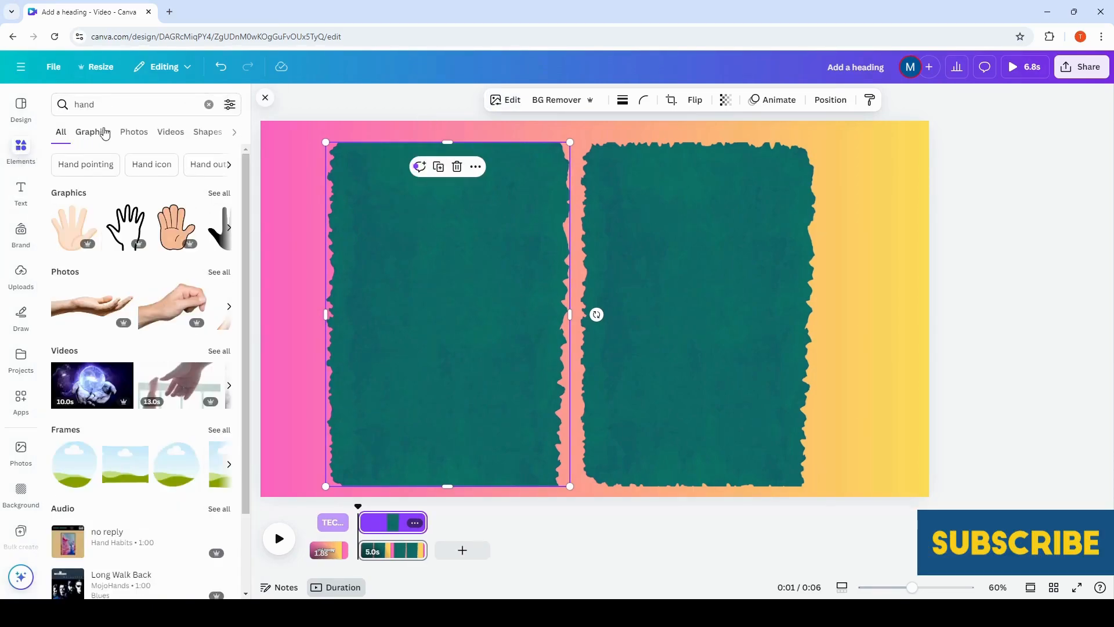
left_click(134, 132)
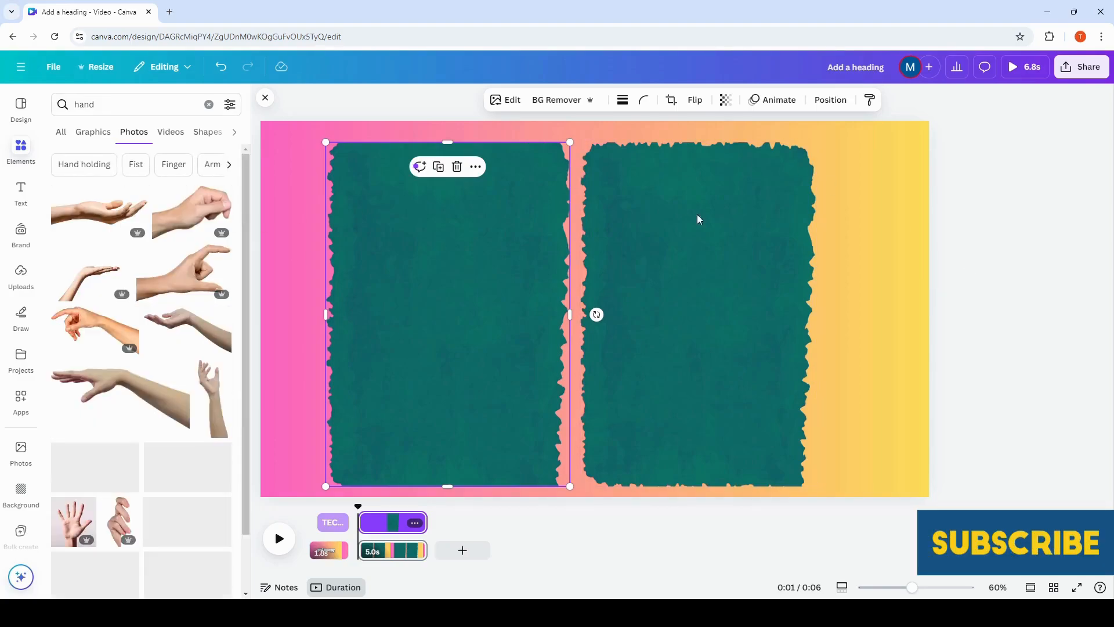
scroll(127, 315, "down", 5)
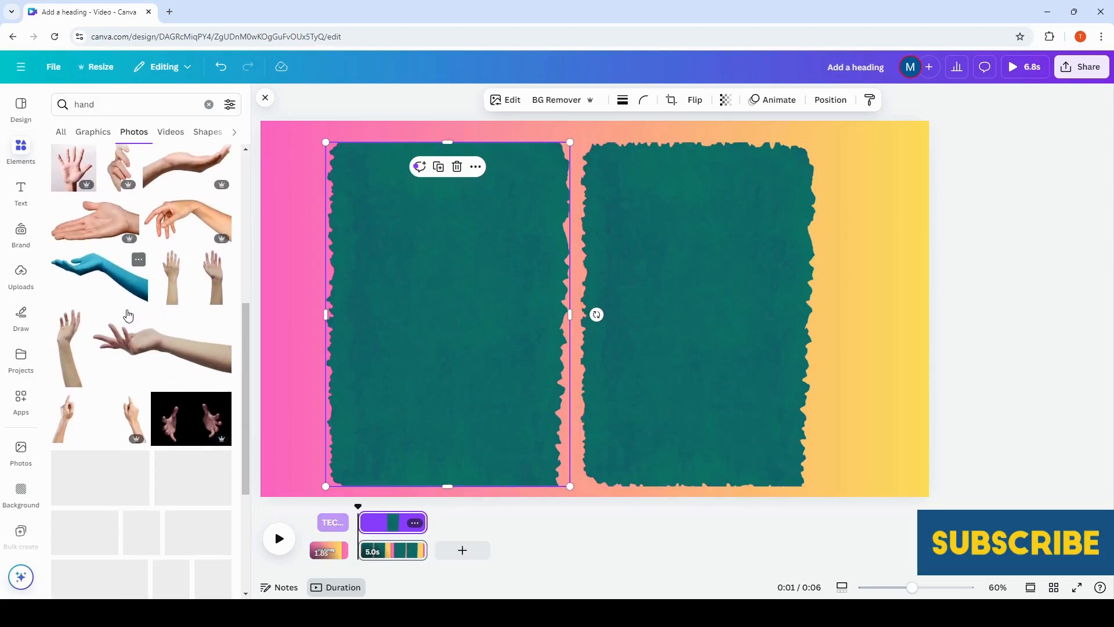
scroll(128, 316, "down", 3)
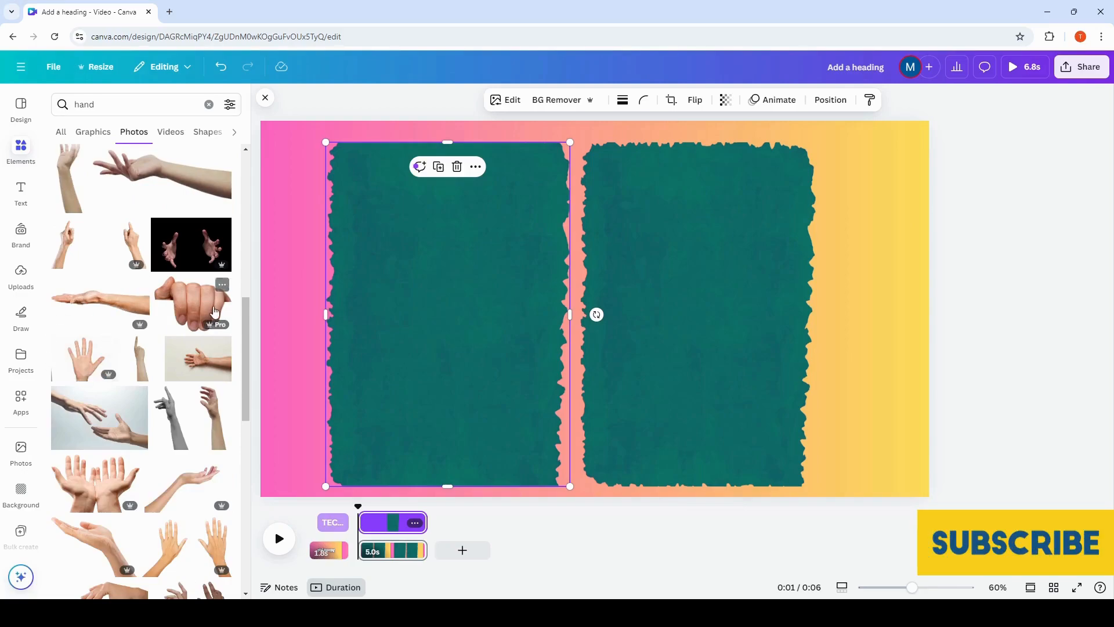
left_click(224, 284)
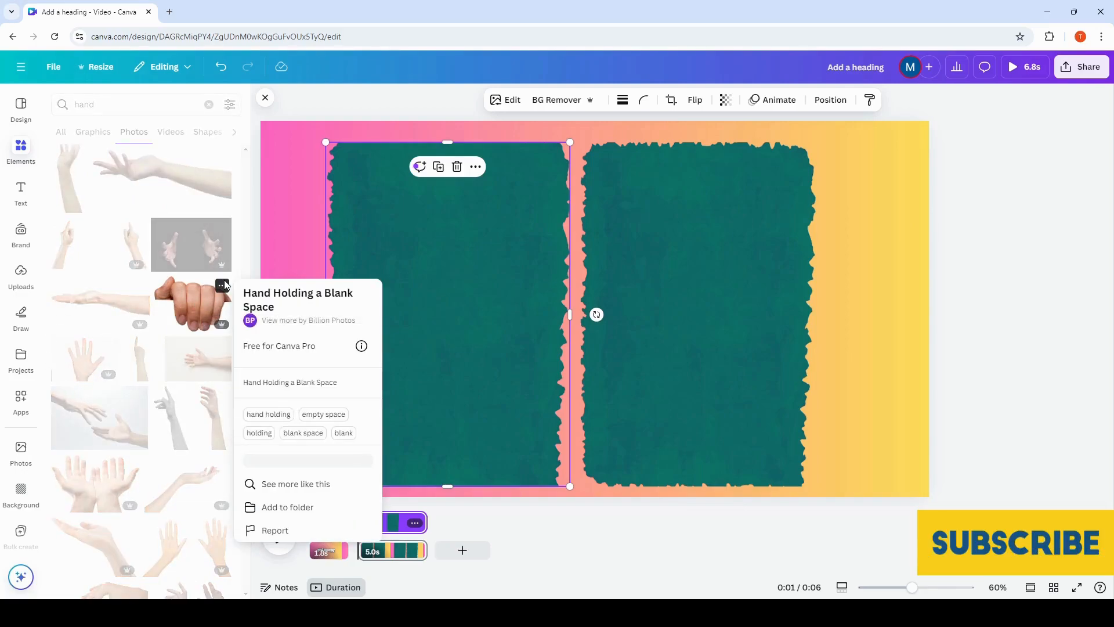
left_click(195, 308)
left_click(194, 307)
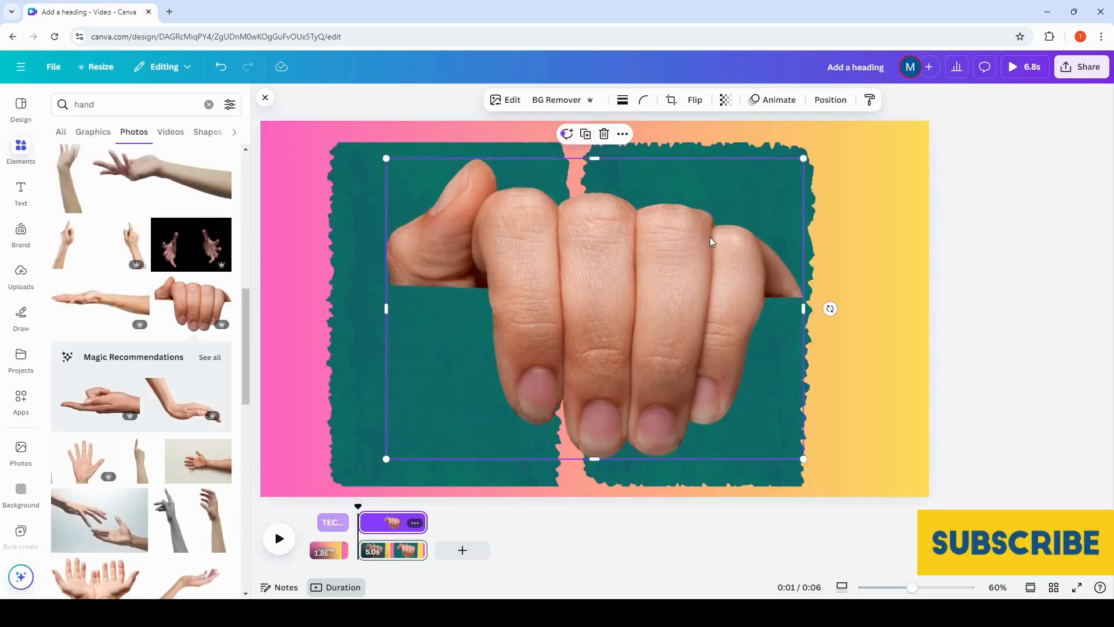
Step: Shrink the hand over the lower part of the left sheet and move the right sheet to overlap the left one's edge
left_click_drag(806, 158, 518, 364)
left_click(672, 249)
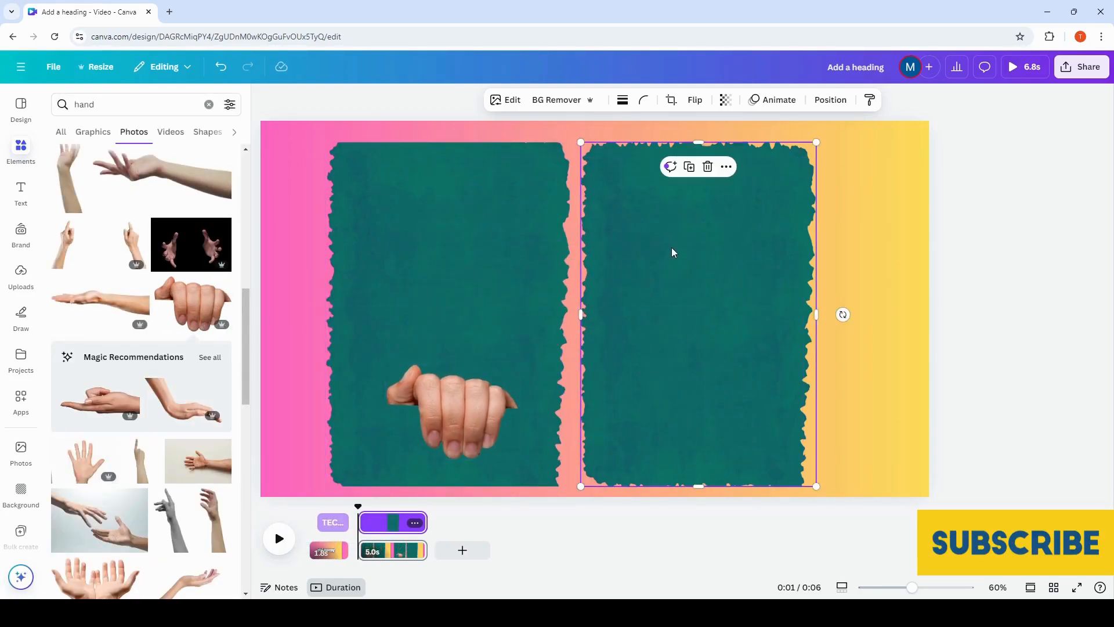
left_click_drag(672, 249, 645, 255)
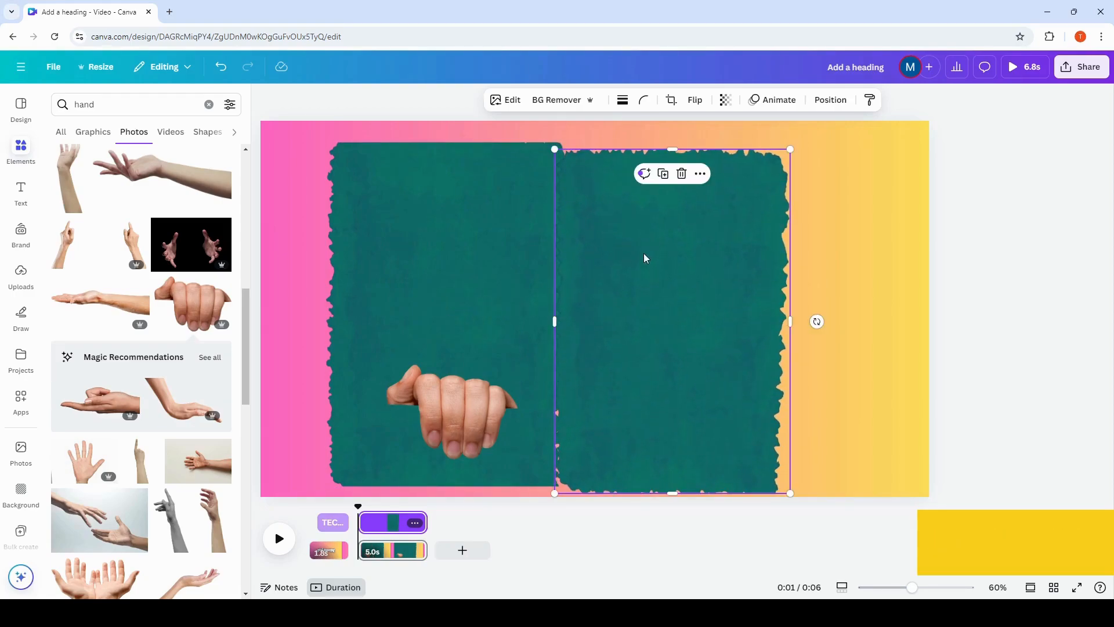
Step: Rotate the hand upright on the lower part of the seam between the sheets and place a duplicate above it
left_click(446, 417)
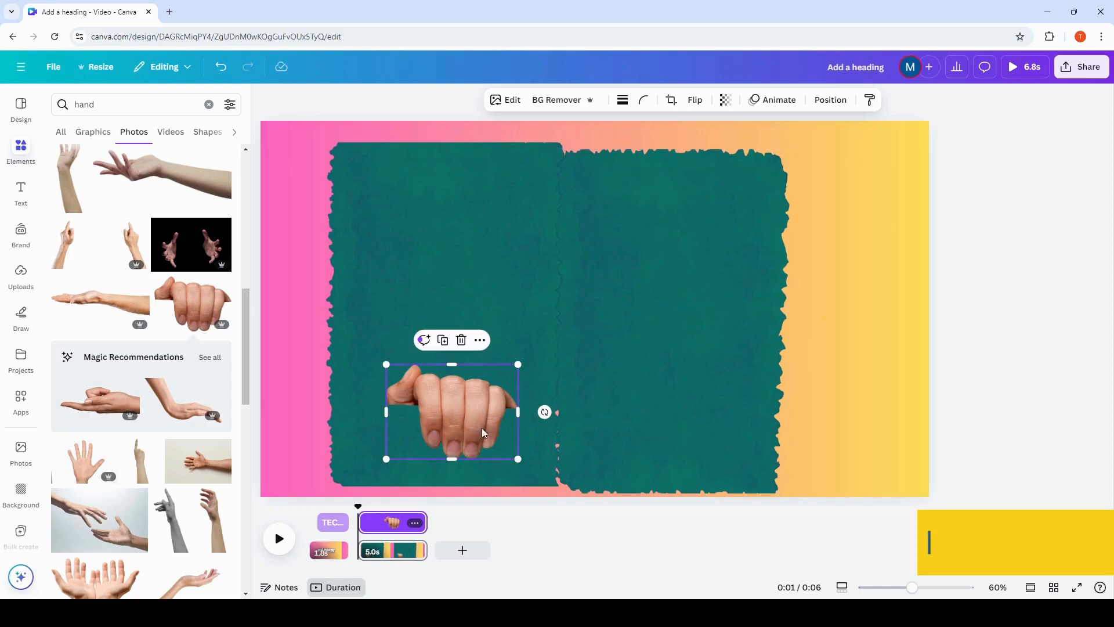
left_click_drag(544, 413, 459, 495)
left_click_drag(447, 407, 561, 220)
left_click(542, 326)
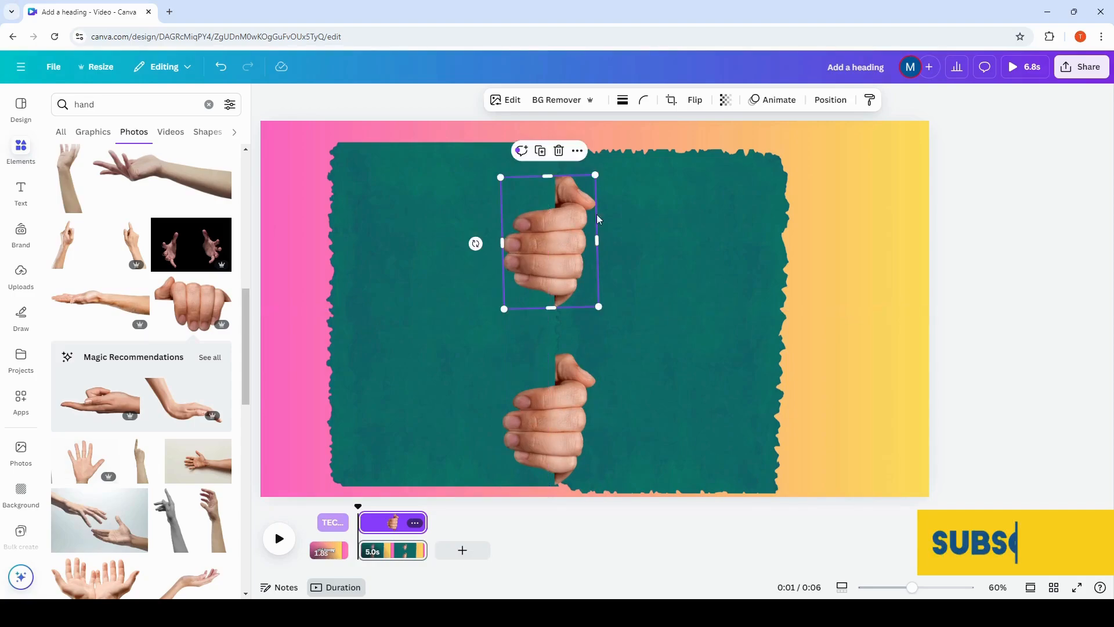
Step: Turn the upper hand around to face the opposite way and align it with the seam at the sheets' upper edge
left_click_drag(476, 243, 648, 207)
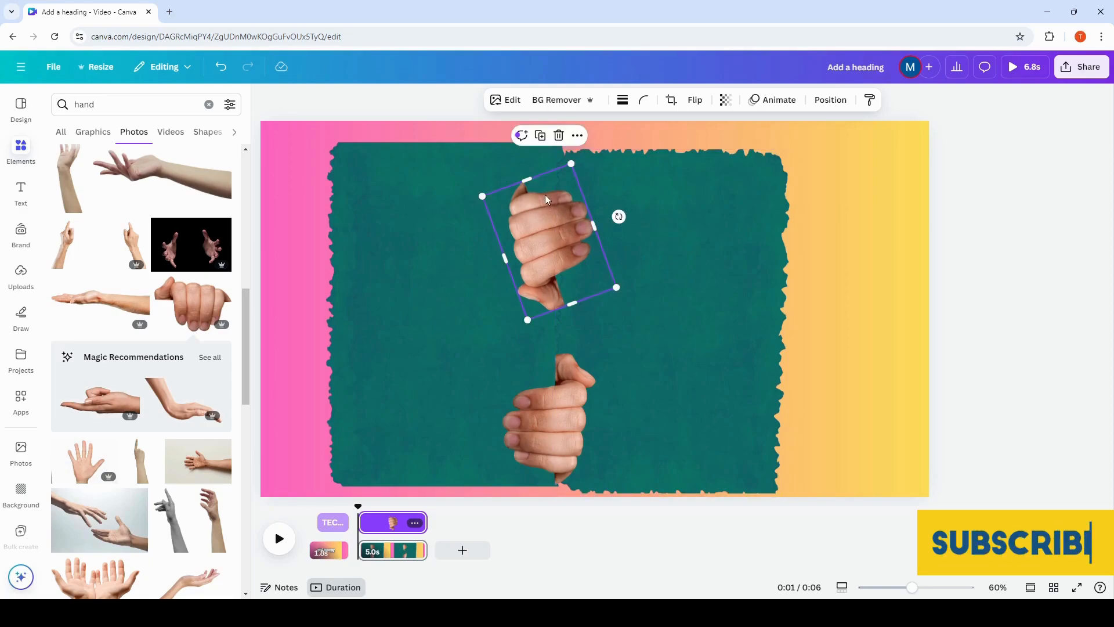
left_click_drag(544, 192, 571, 158)
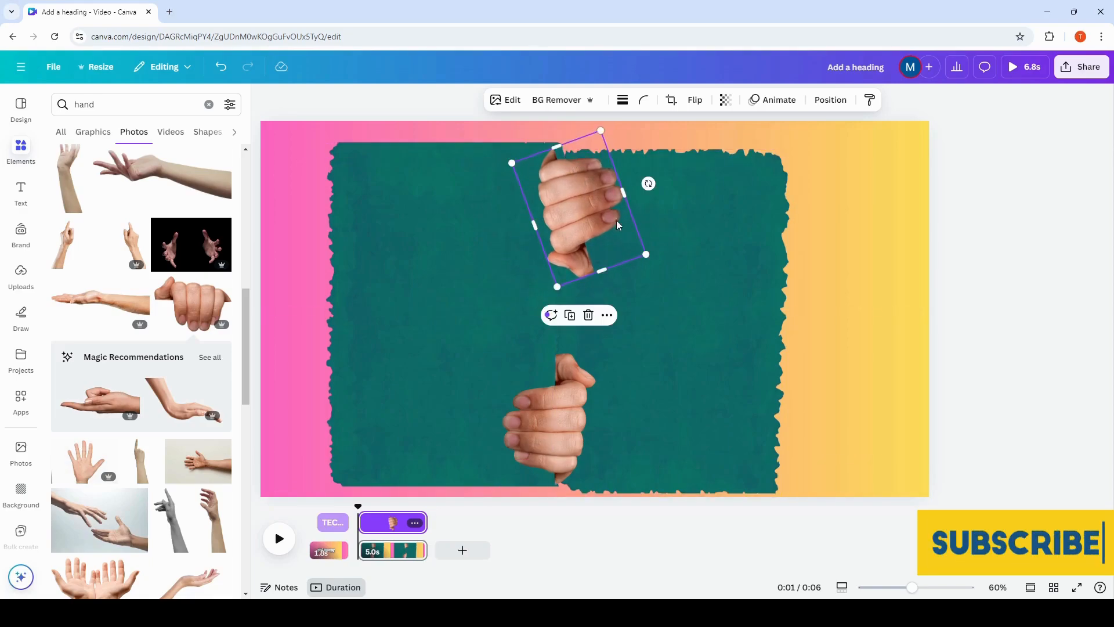
left_click_drag(647, 184, 658, 228)
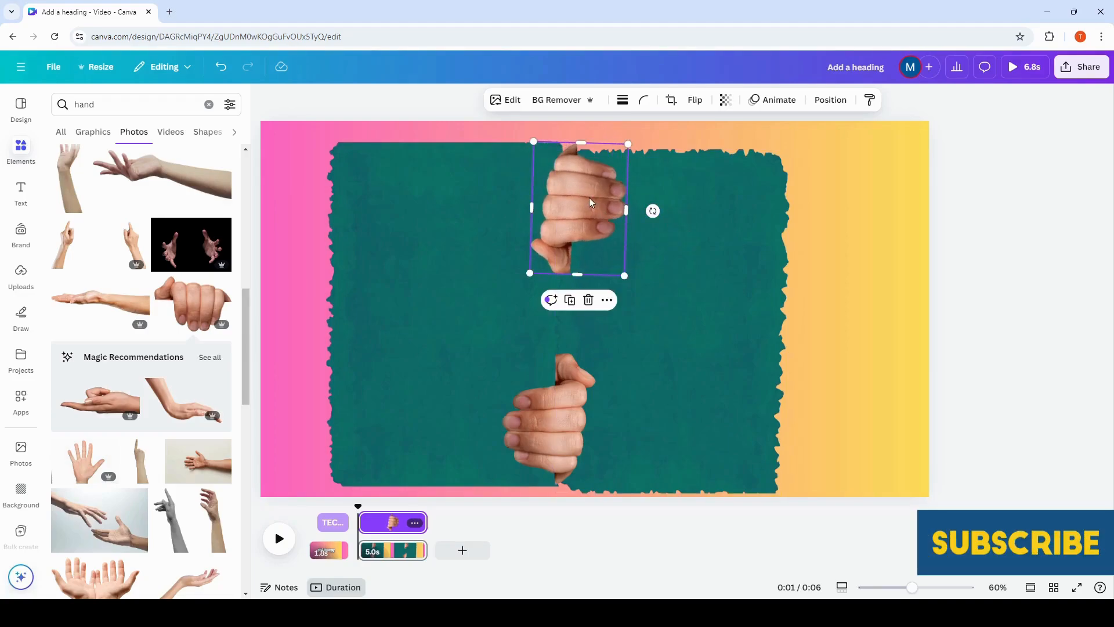
left_click_drag(589, 197, 585, 202)
left_click_drag(581, 198, 581, 199)
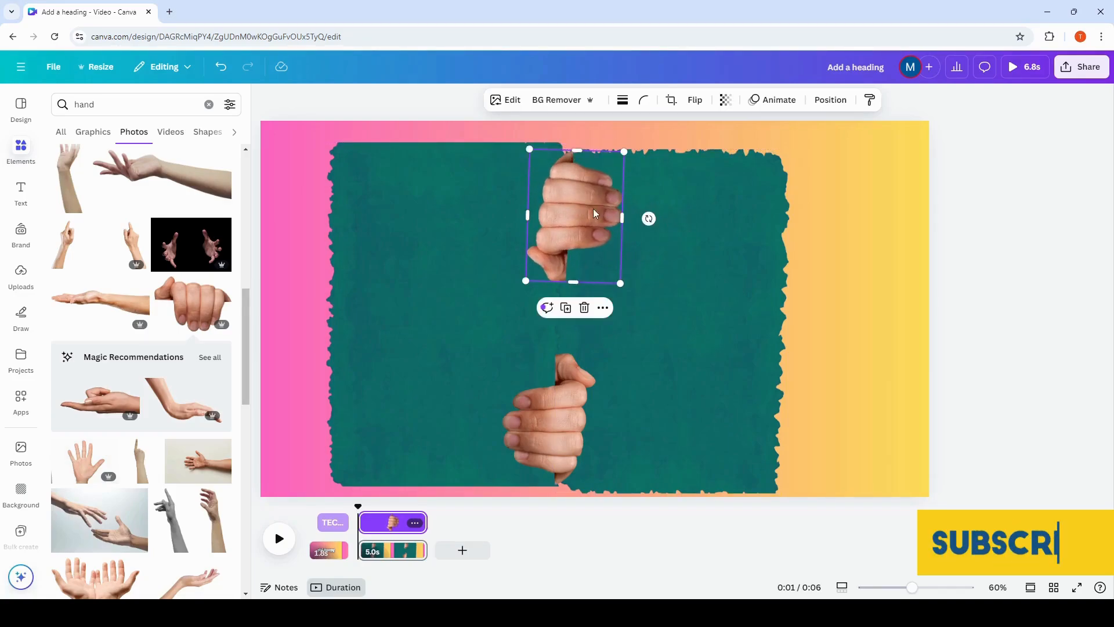
left_click(810, 207)
Step: Crop the left sheet's upper edge and the right sheet's lower edge so that the two sheets line up
left_click(348, 189)
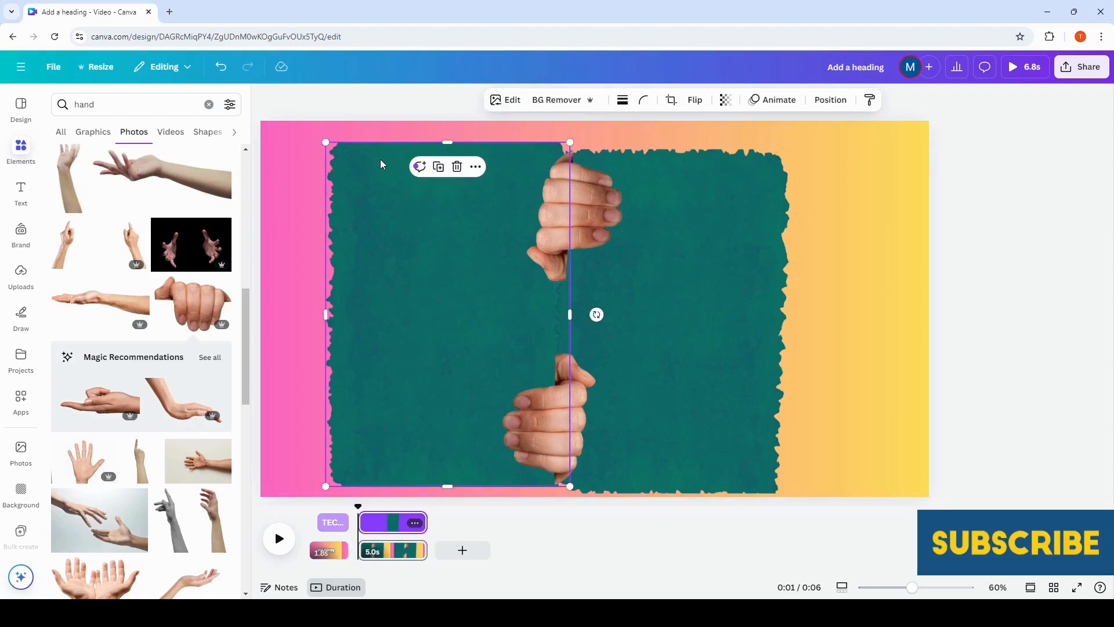
left_click_drag(446, 142, 448, 150)
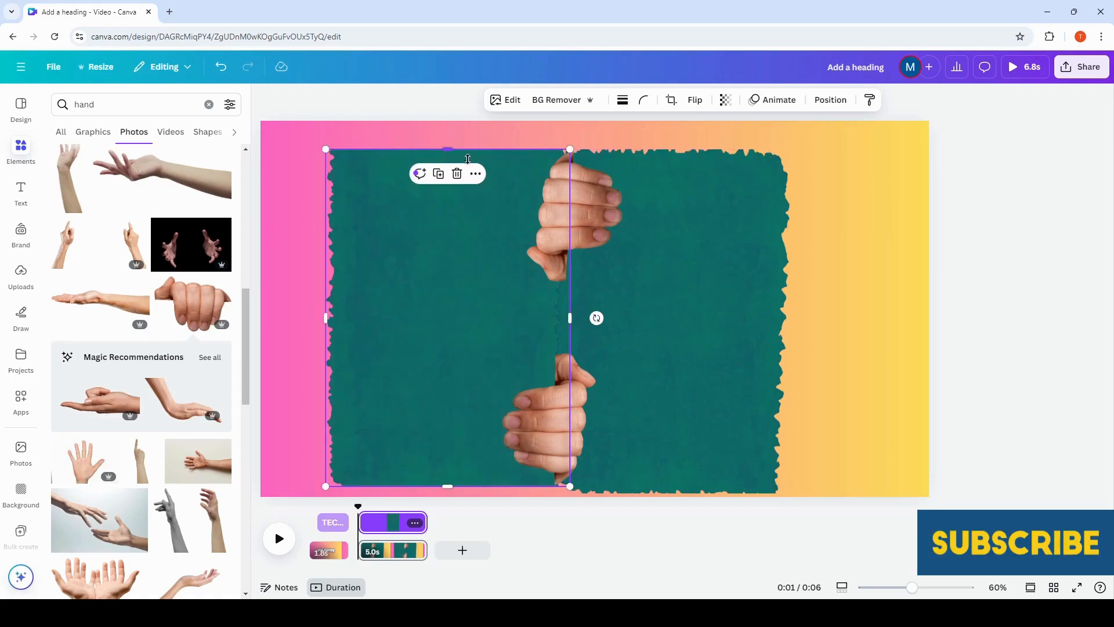
left_click(909, 190)
left_click(700, 413)
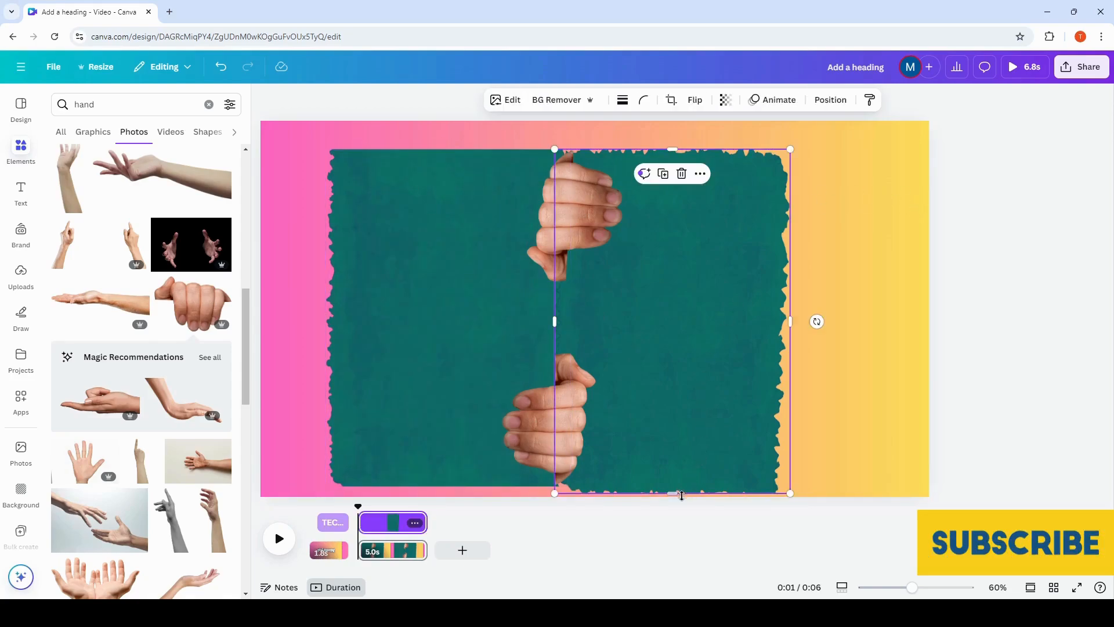
left_click_drag(674, 491, 674, 486)
left_click(876, 247)
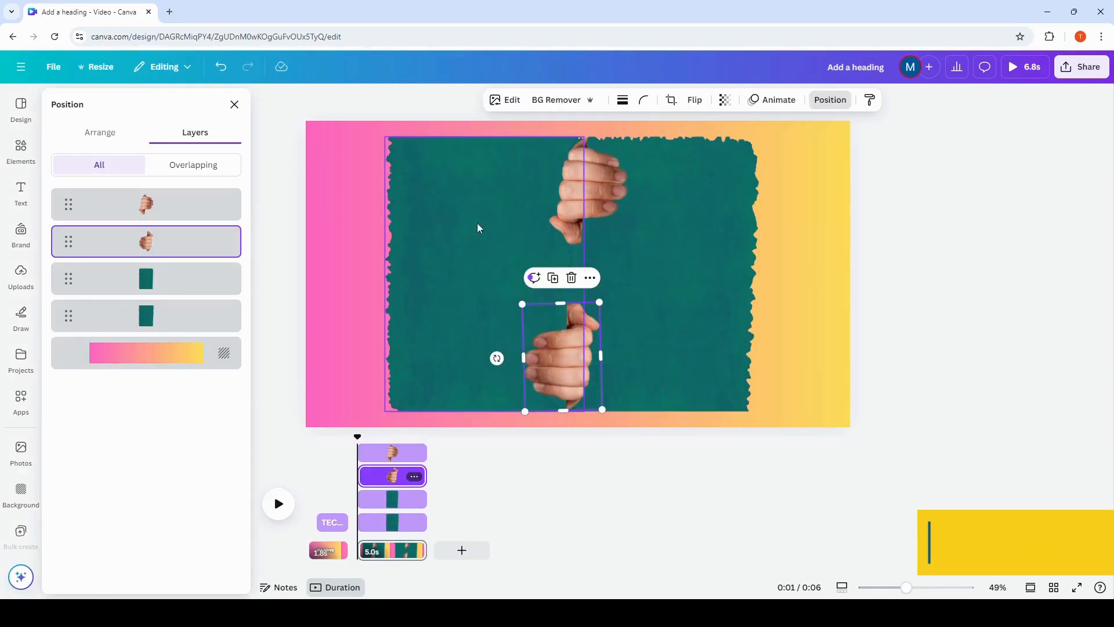
Step: Group the left green sheet with the lower hand
left_click(449, 176)
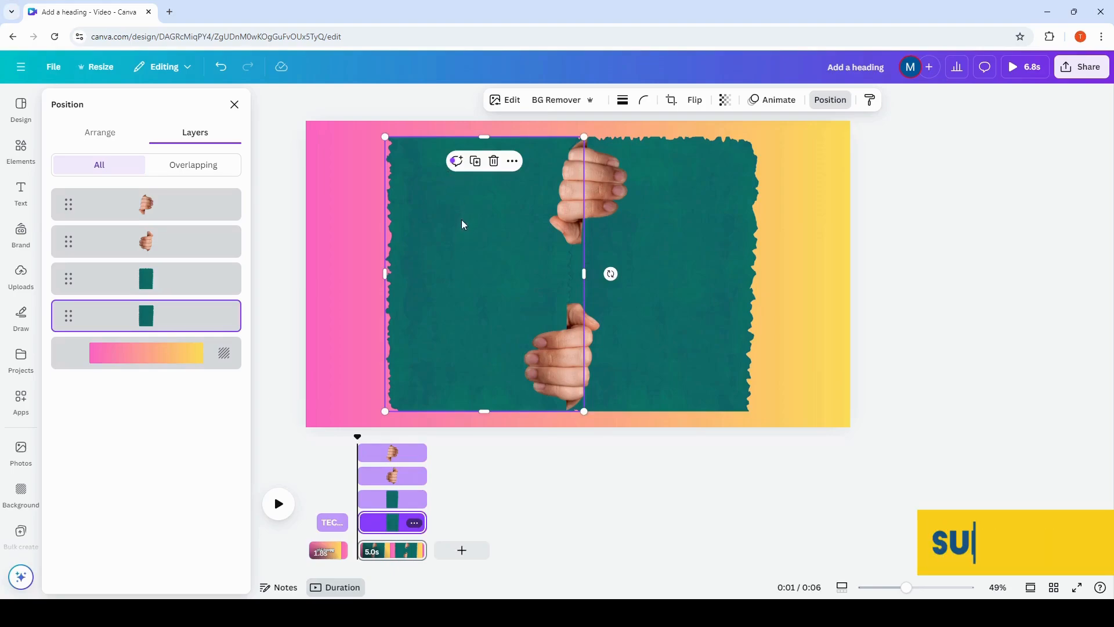
left_click(566, 357, "shift")
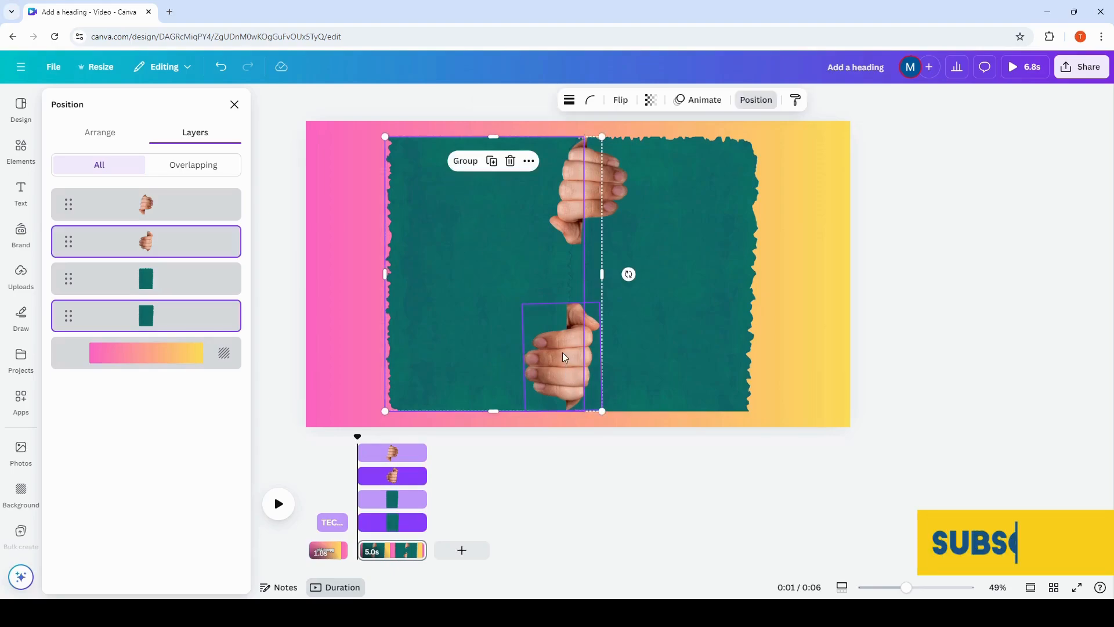
left_click(464, 161)
scroll(612, 316, "up", 2)
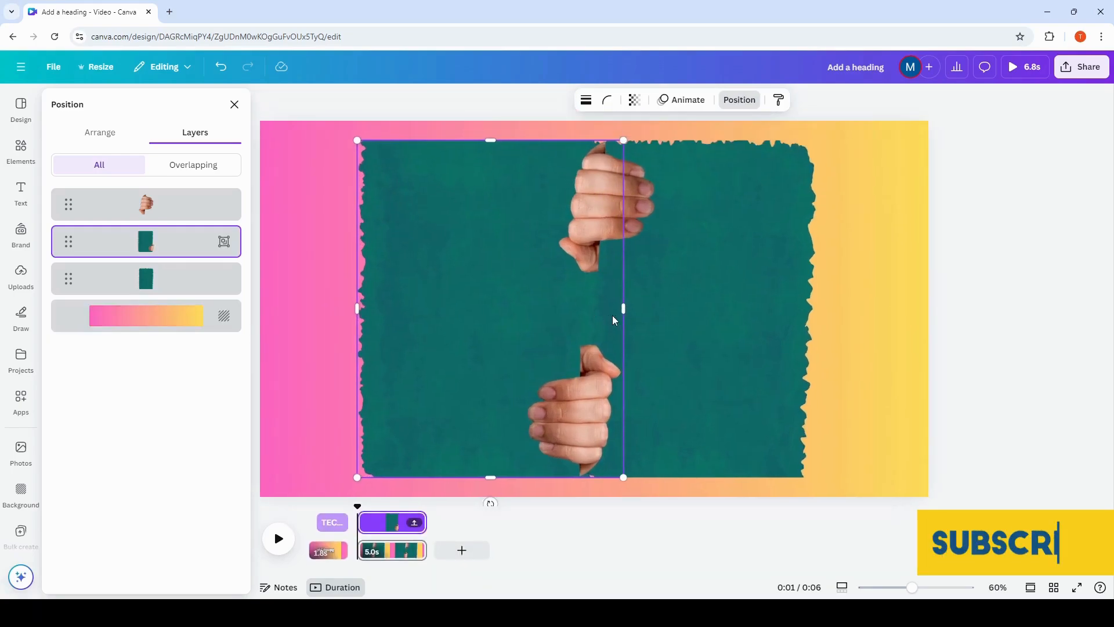
Step: Create a custom animation that moves the grouped left sheet and hand straight left off the page, with the Steady movement style
left_click(686, 100)
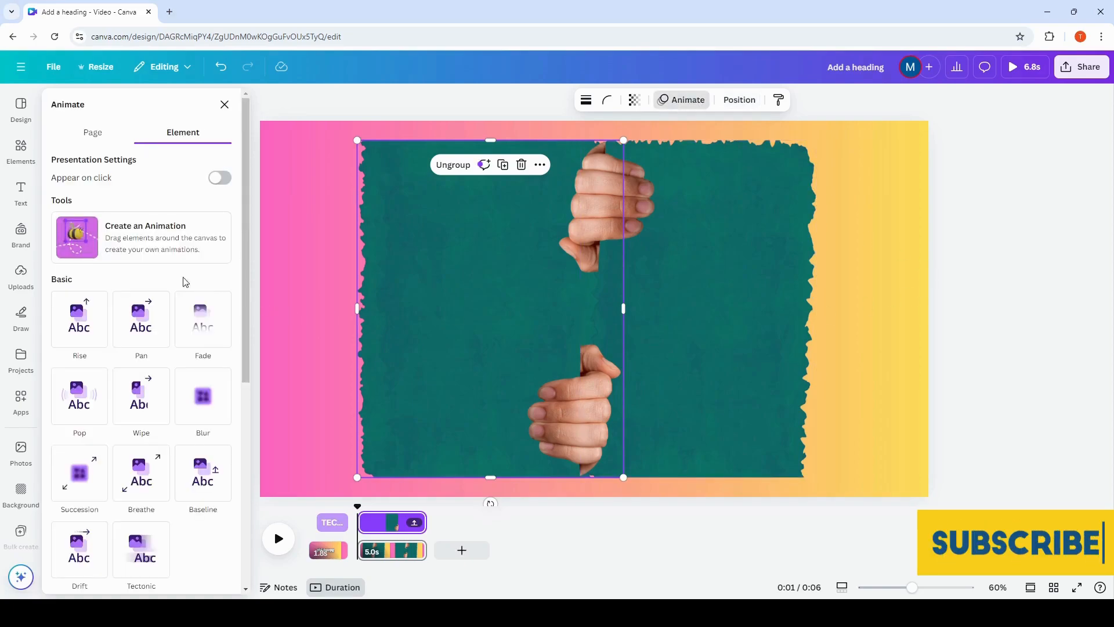
left_click(152, 241)
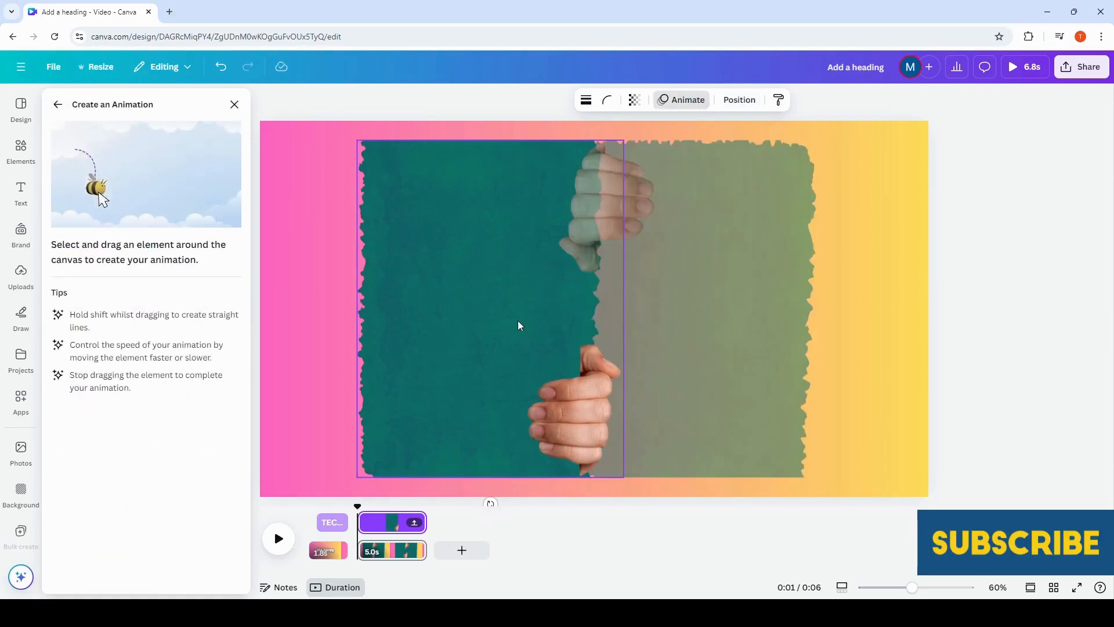
left_click_drag(518, 320, 127, 347)
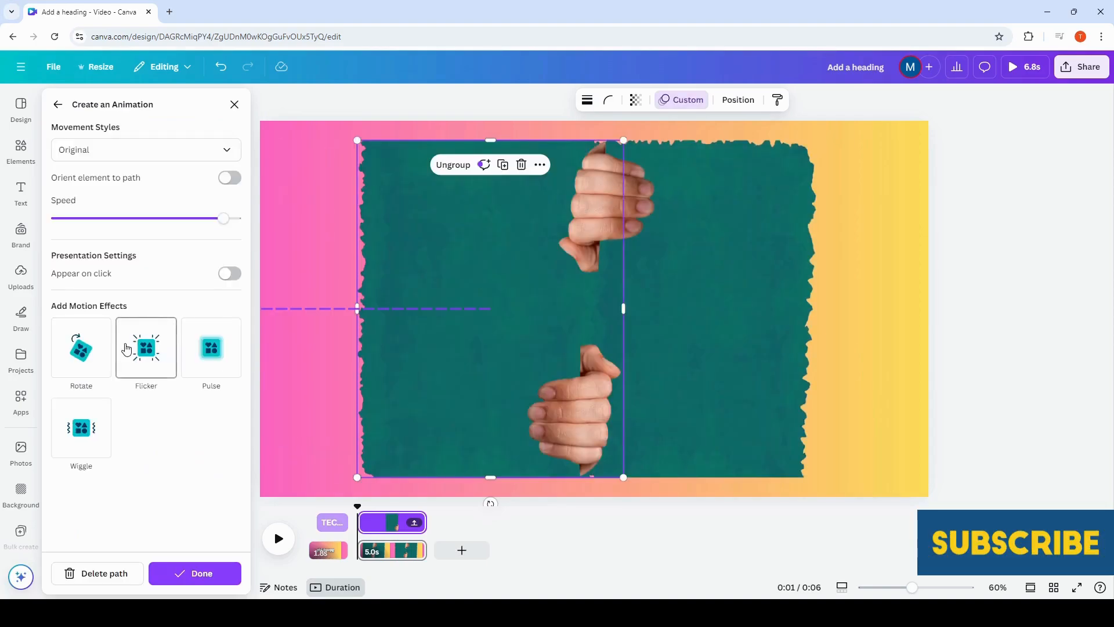
left_click(118, 151)
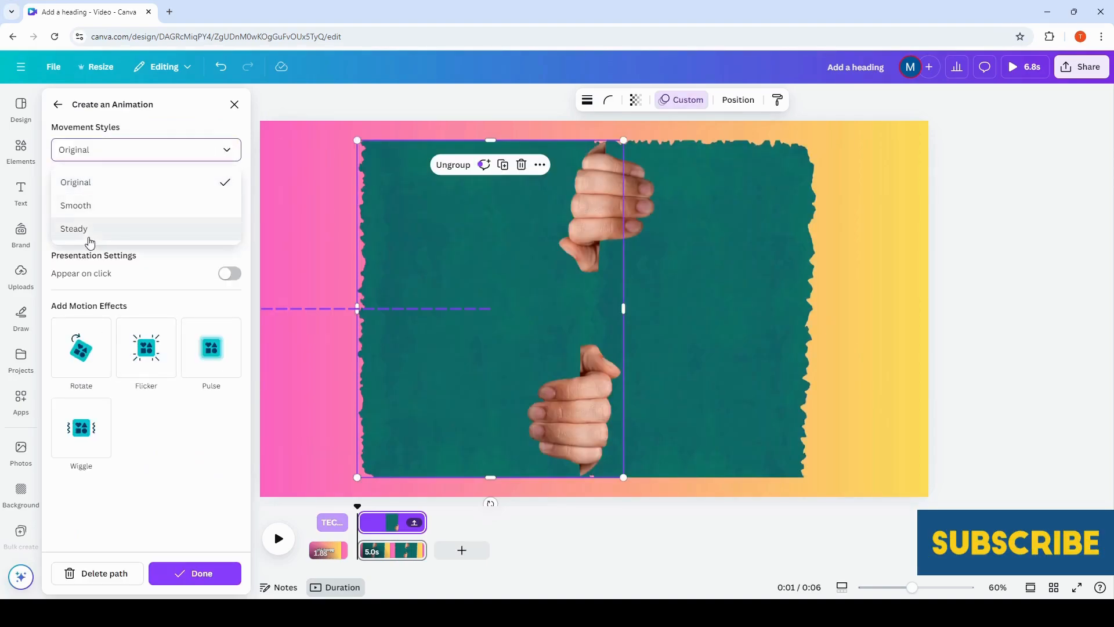
left_click(87, 234)
left_click(187, 574)
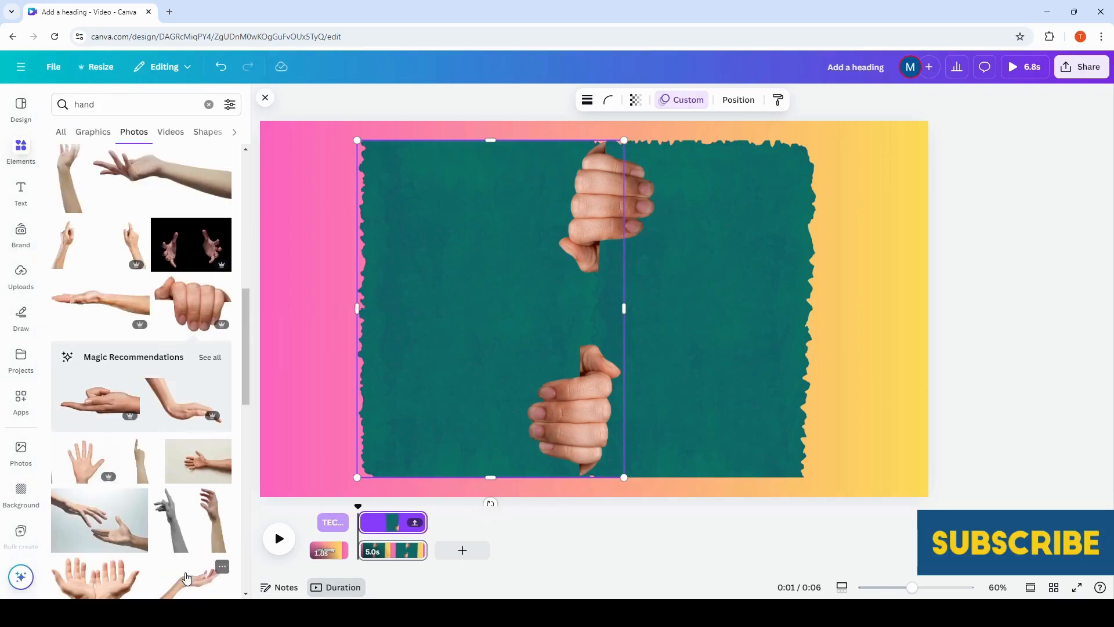
left_click(769, 174)
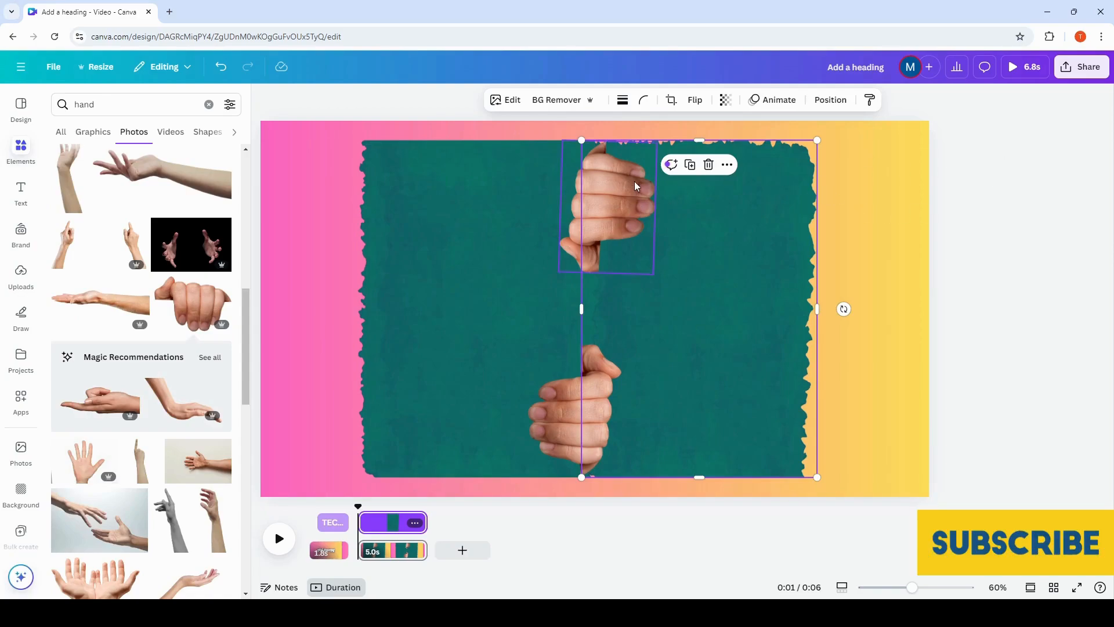
key("Escape")
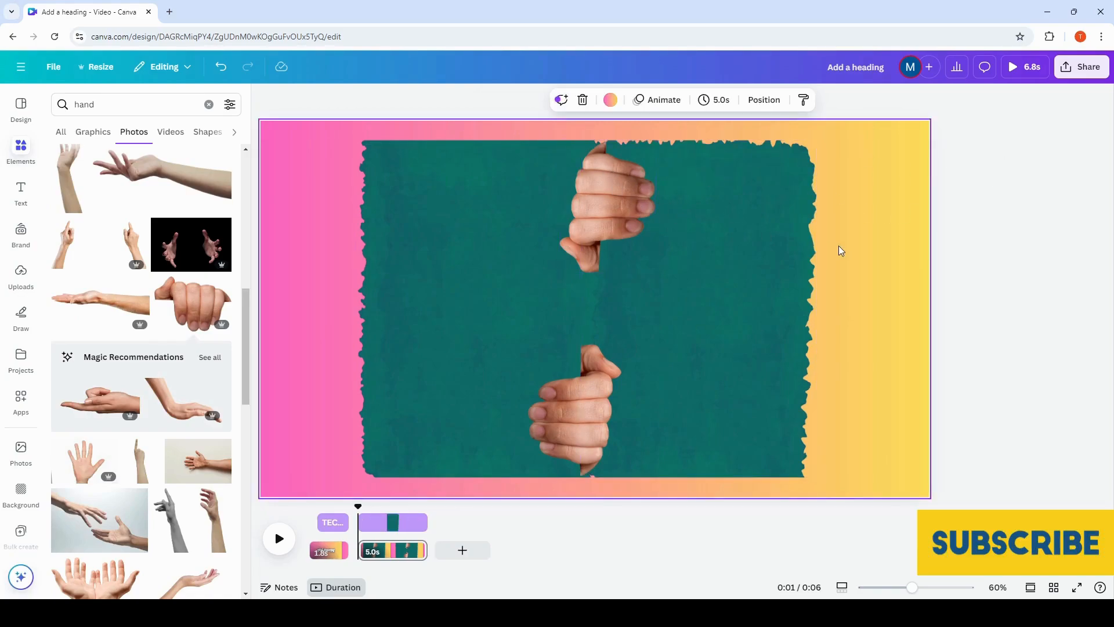
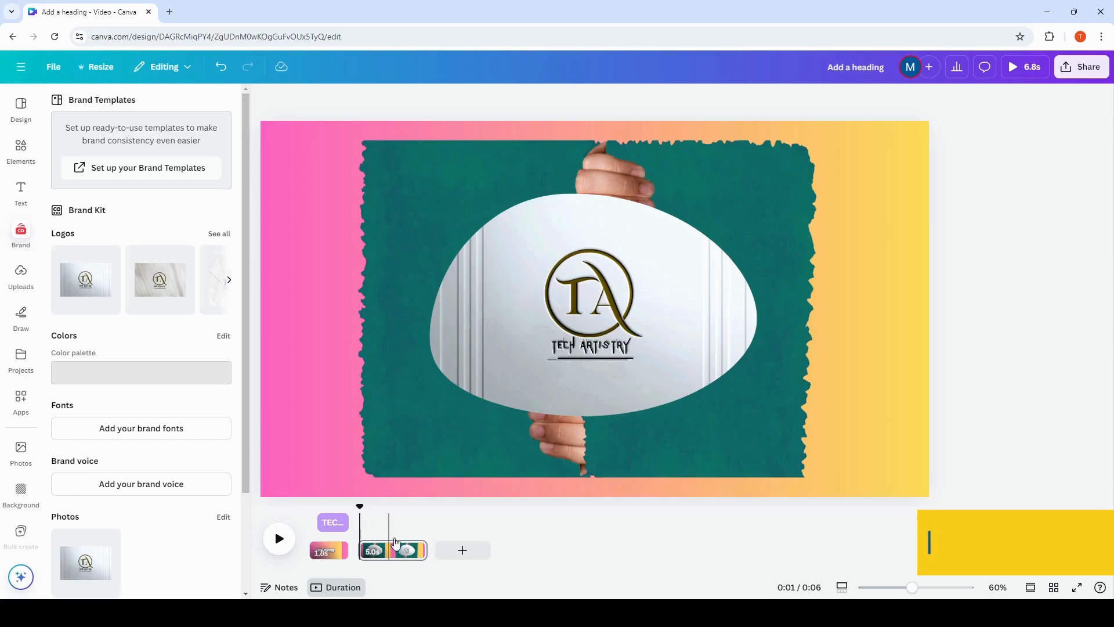
Step: Show the timing of the blob-shaped TECH ARTISTRY logo image and trim its start so it appears shortly after the second page begins
left_click(621, 225)
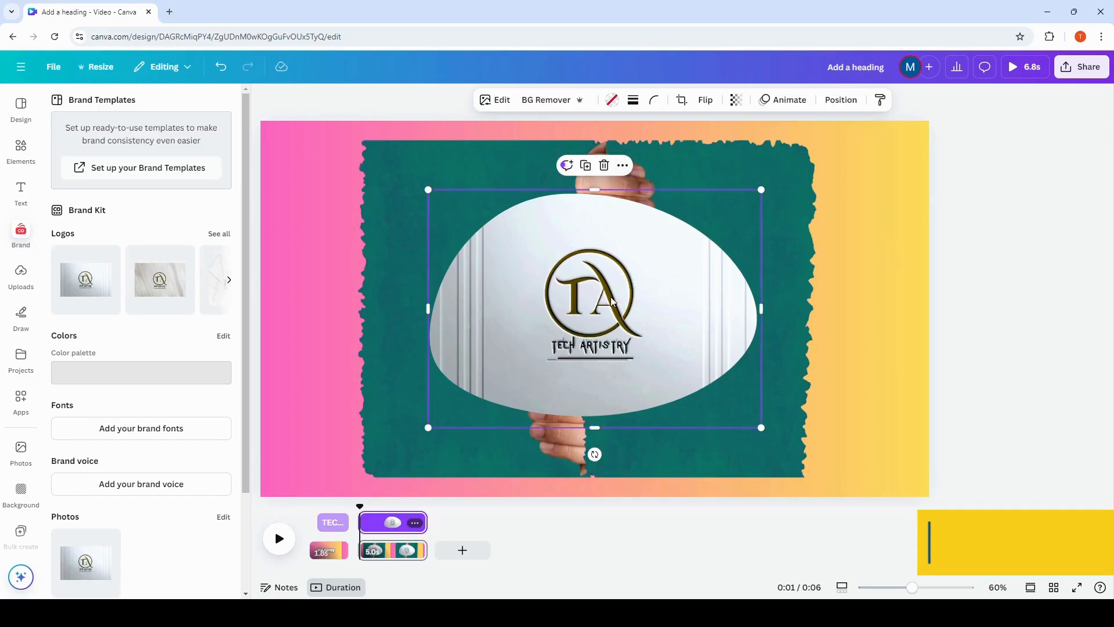
left_click(623, 166)
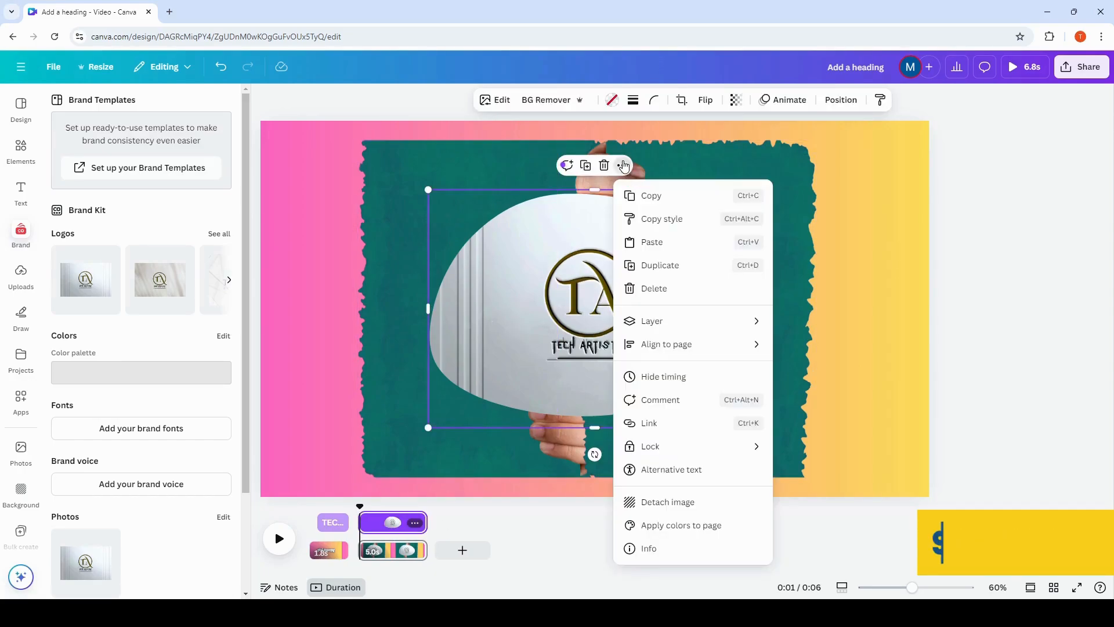
left_click(673, 378)
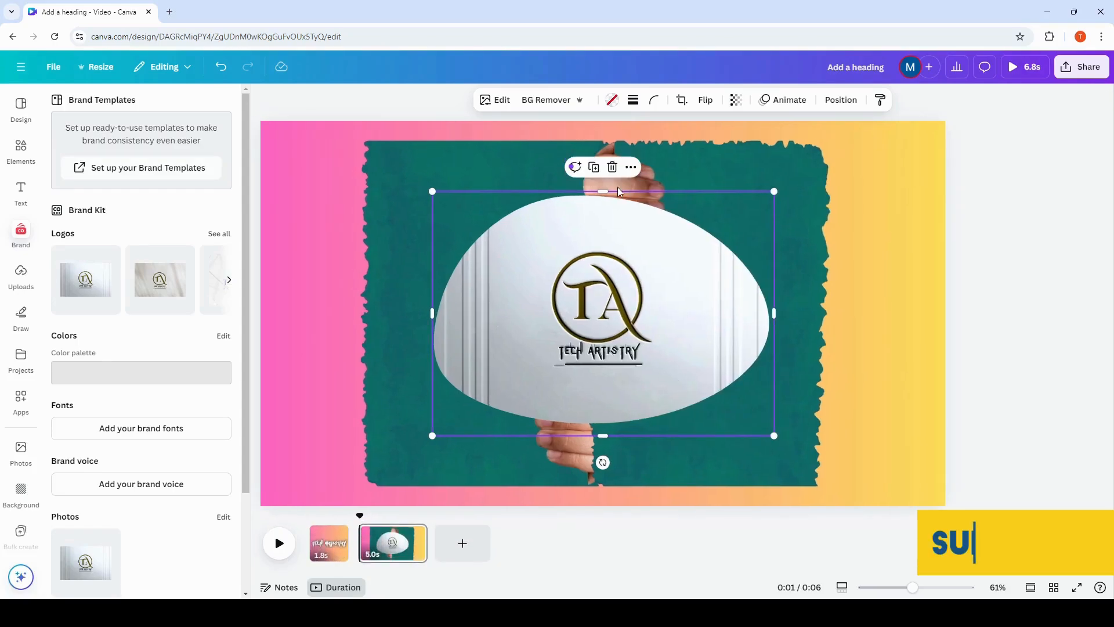
left_click(631, 167)
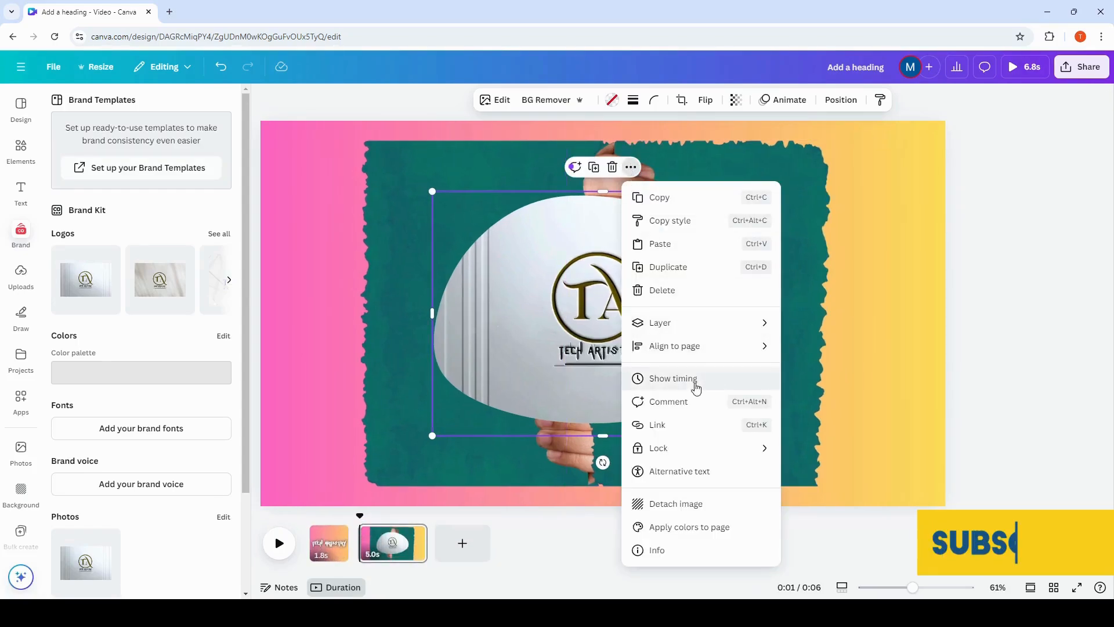
left_click(691, 379)
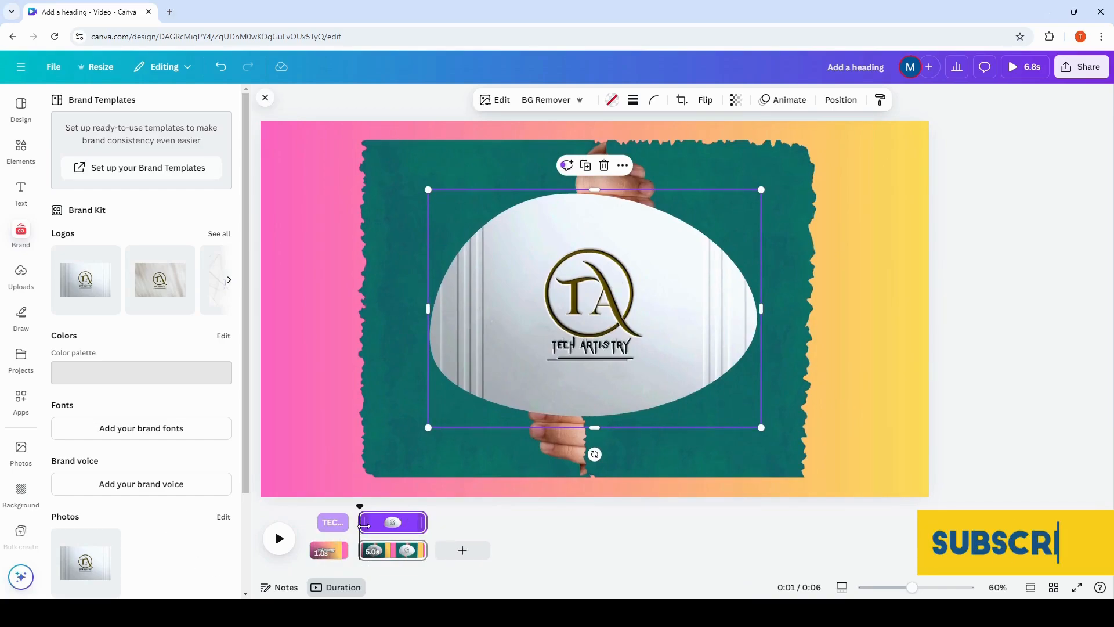
left_click_drag(364, 524, 374, 525)
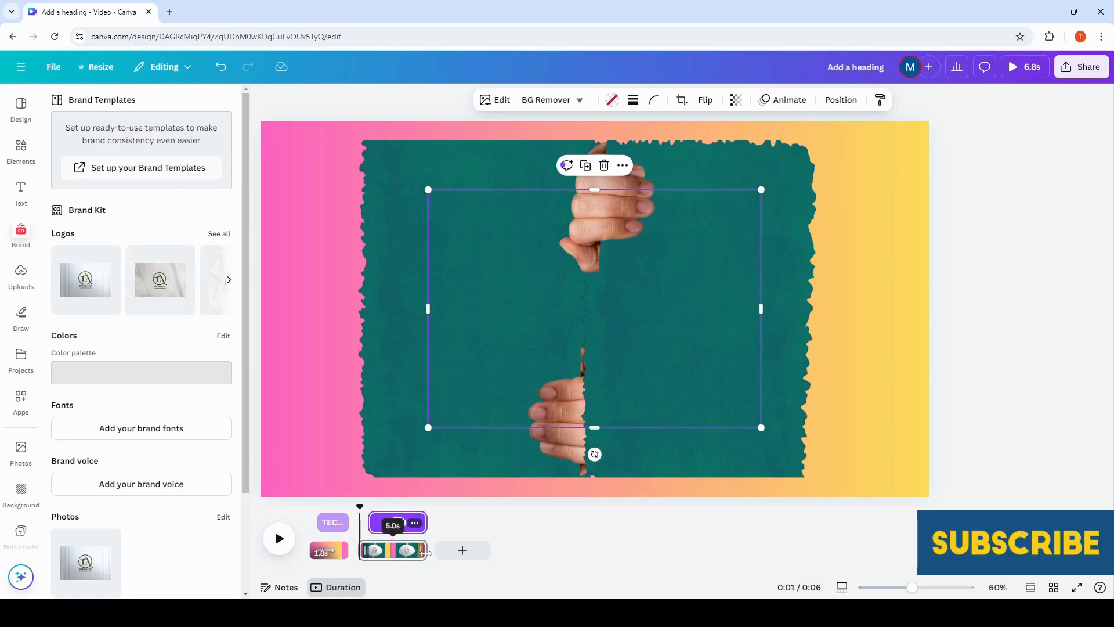
Step: Shorten the second page to 1.0 s and play the video back from before that page
left_click(425, 552)
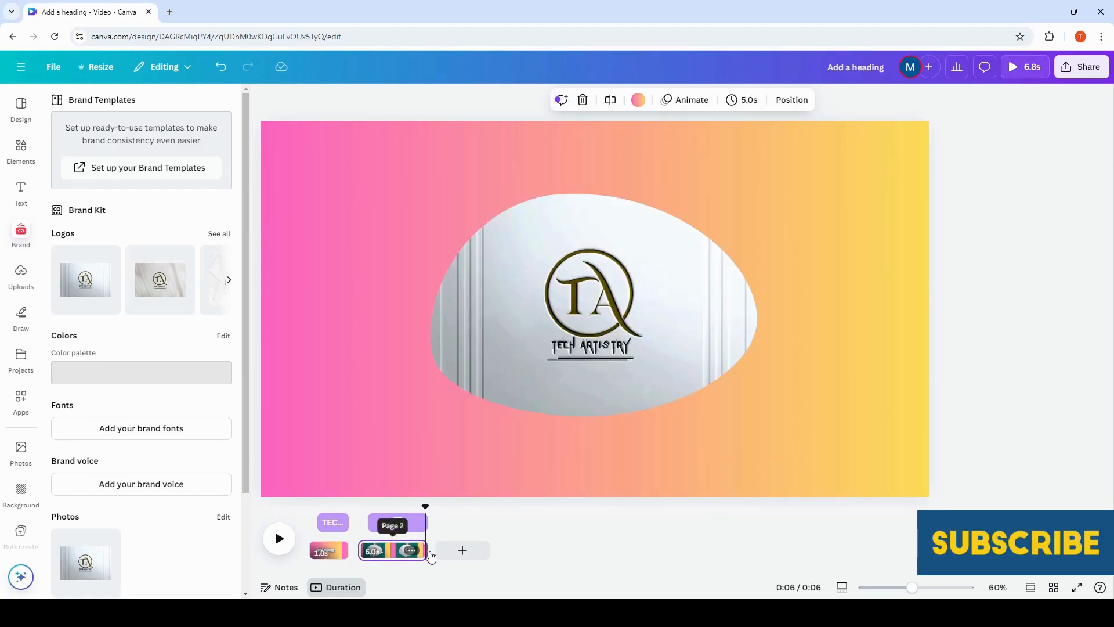
left_click_drag(427, 551, 369, 550)
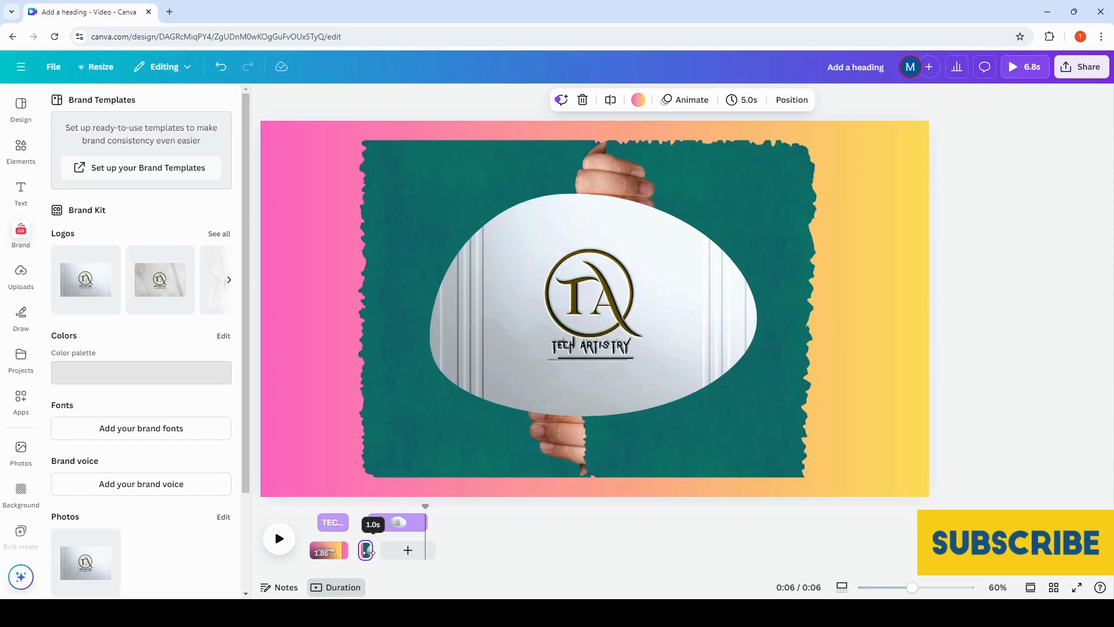
left_click_drag(369, 550, 369, 550)
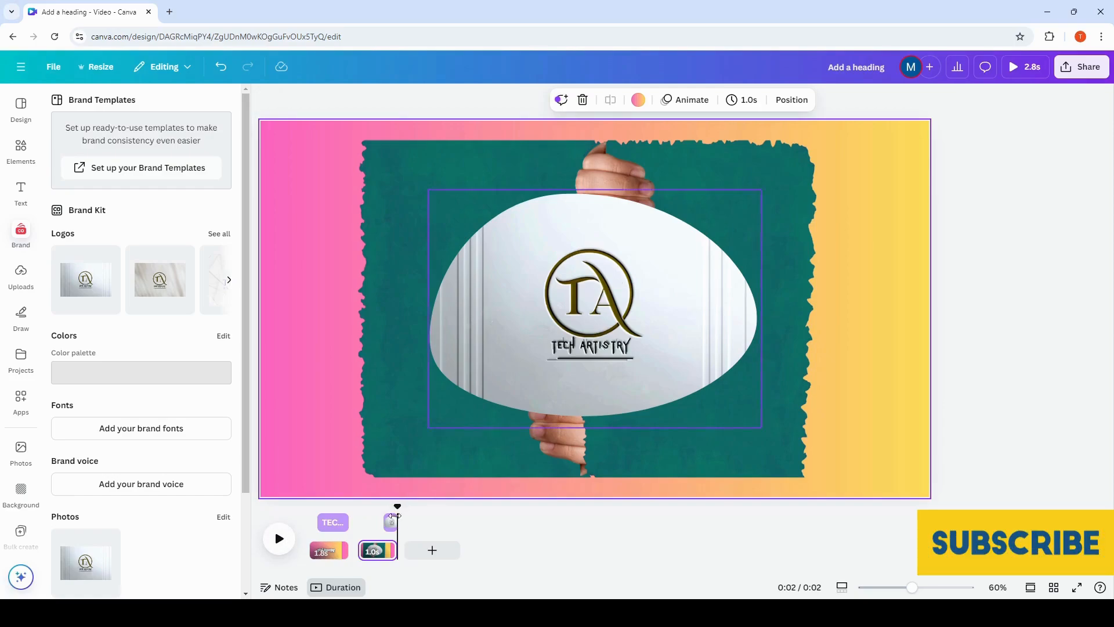
left_click_drag(395, 502, 352, 519)
left_click(274, 541)
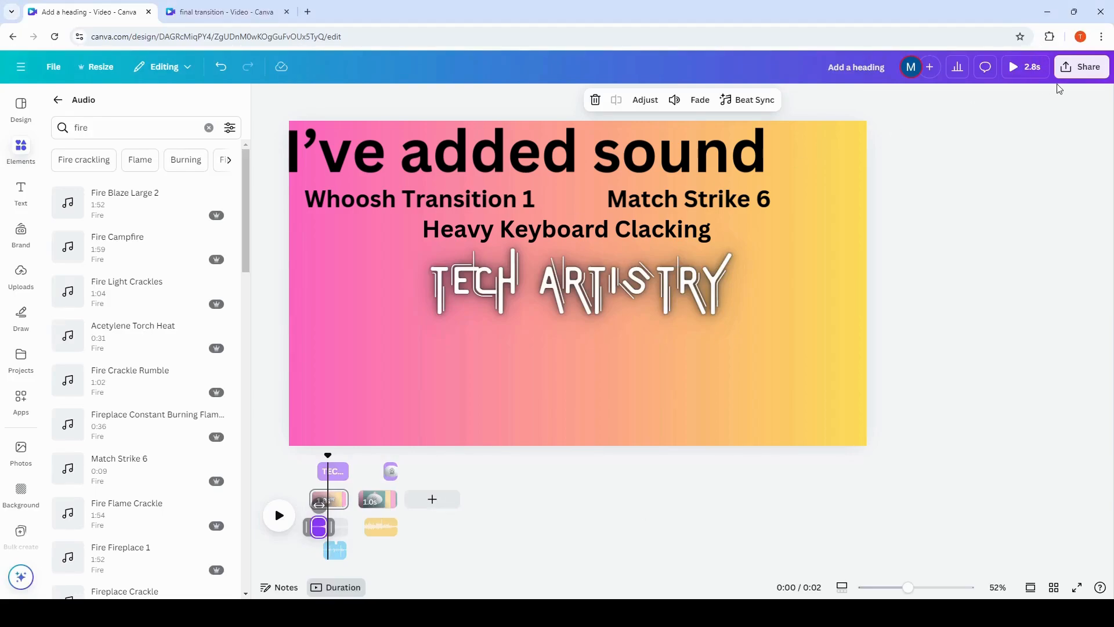
Step: Download all pages of the design as an MP4 video at 1080p (HD) quality
left_click(1088, 68)
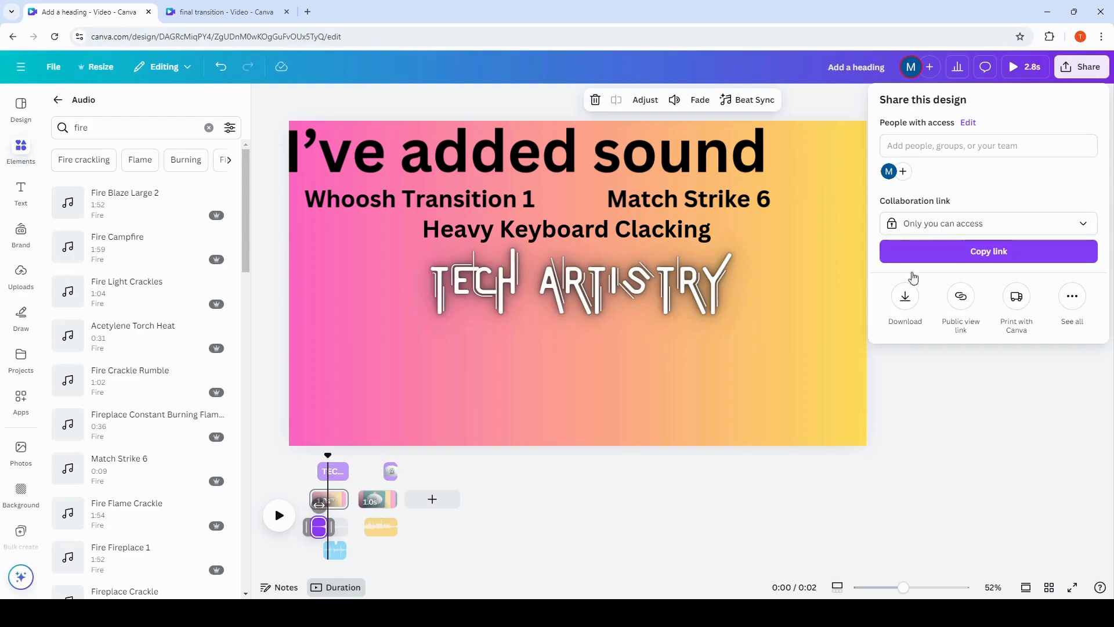
left_click(905, 297)
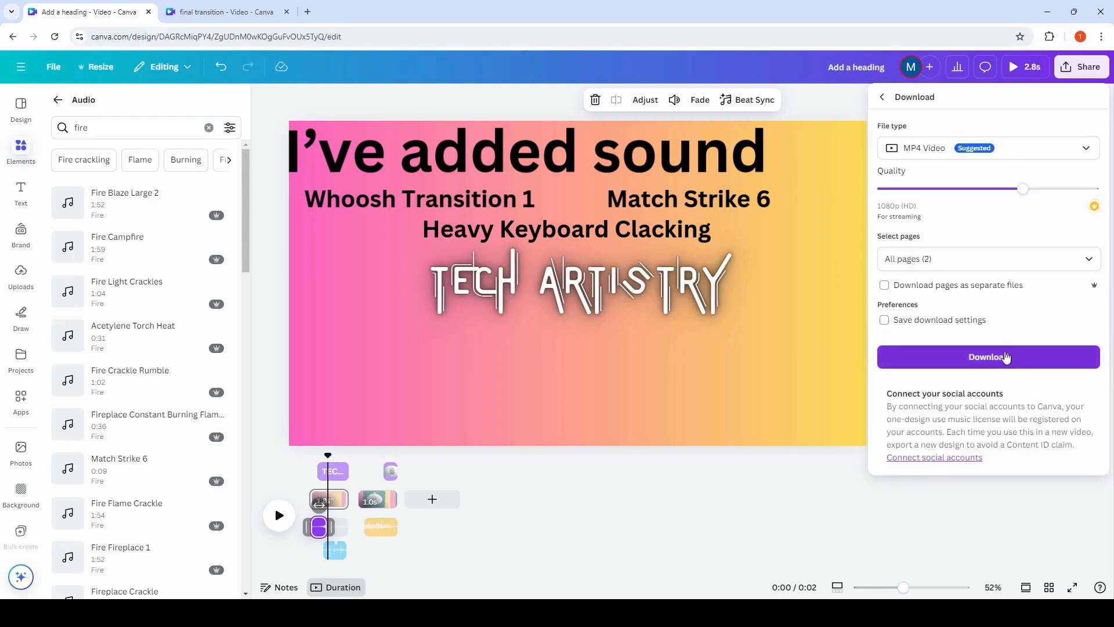
left_click(990, 358)
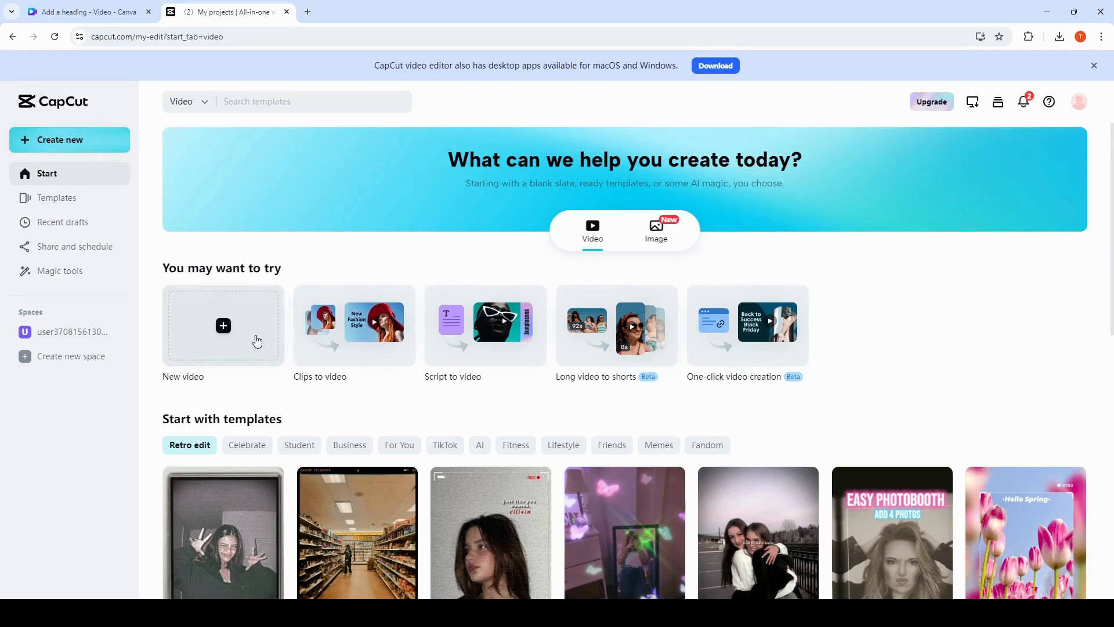
Step: Start a new video project in CapCut
left_click(226, 327)
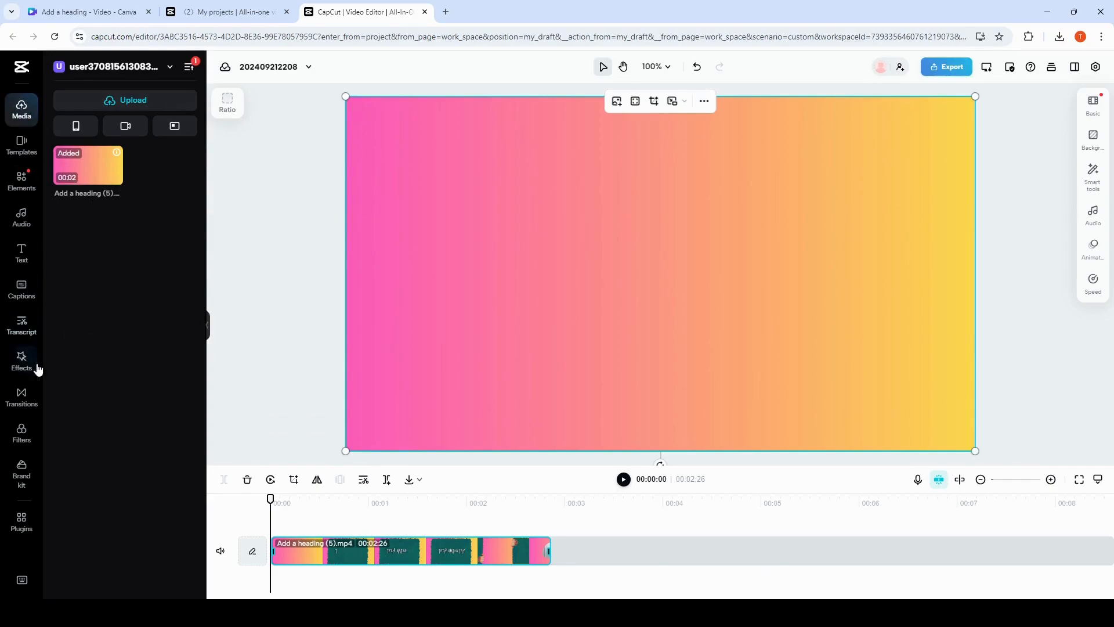
Step: Search the video effects for explosion, add the first Explosion effect and trim it to run from about 2.2 s to the clip's end
left_click(22, 359)
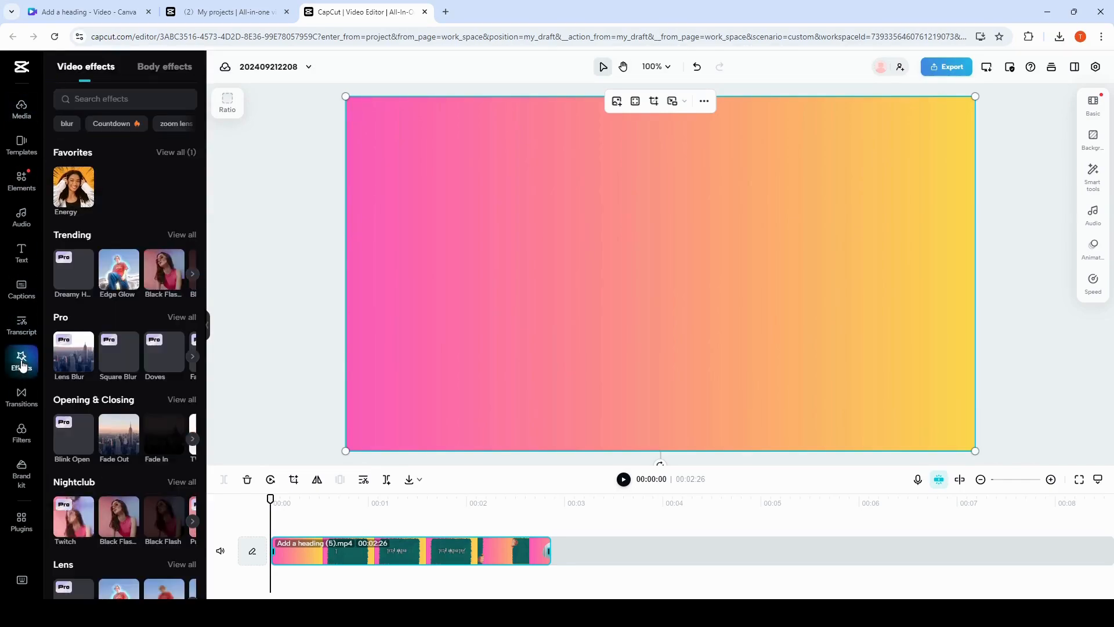
left_click(152, 96)
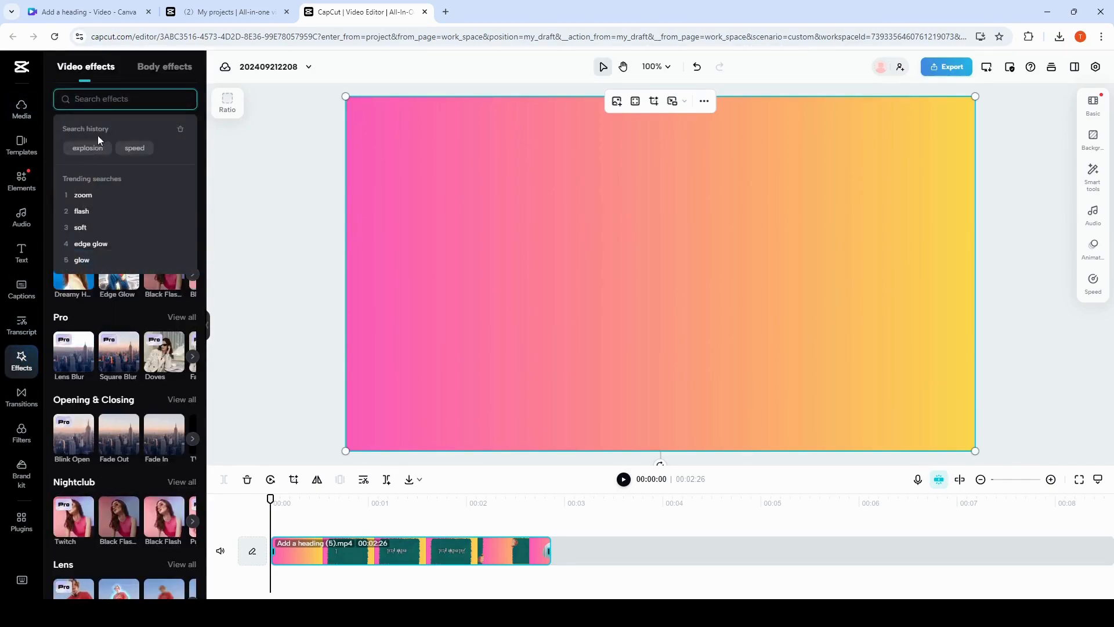
left_click(88, 148)
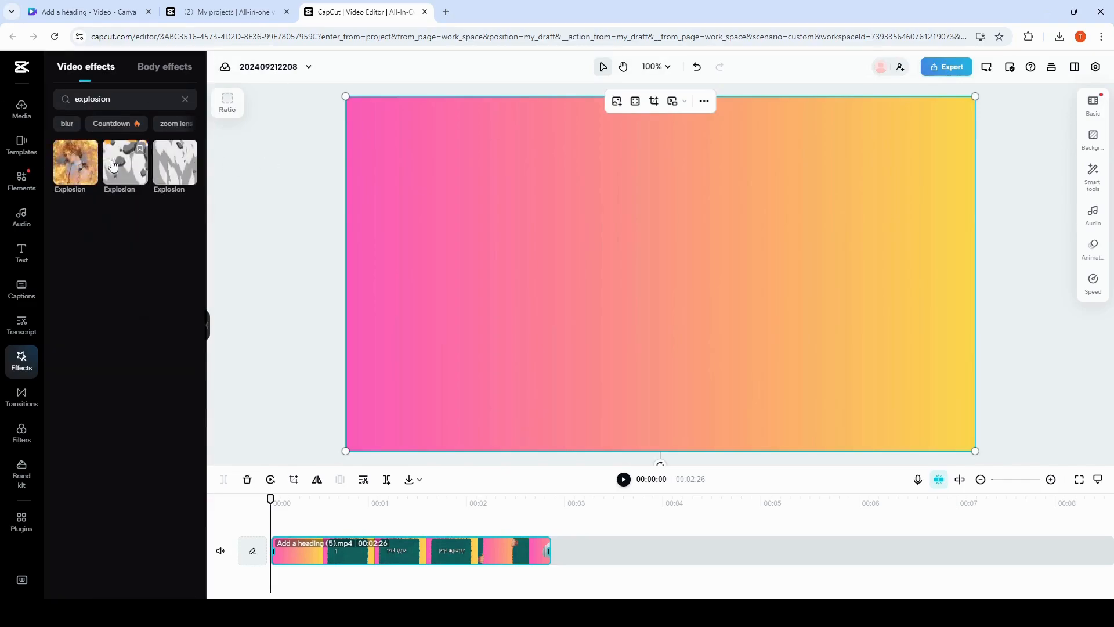
left_click(69, 162)
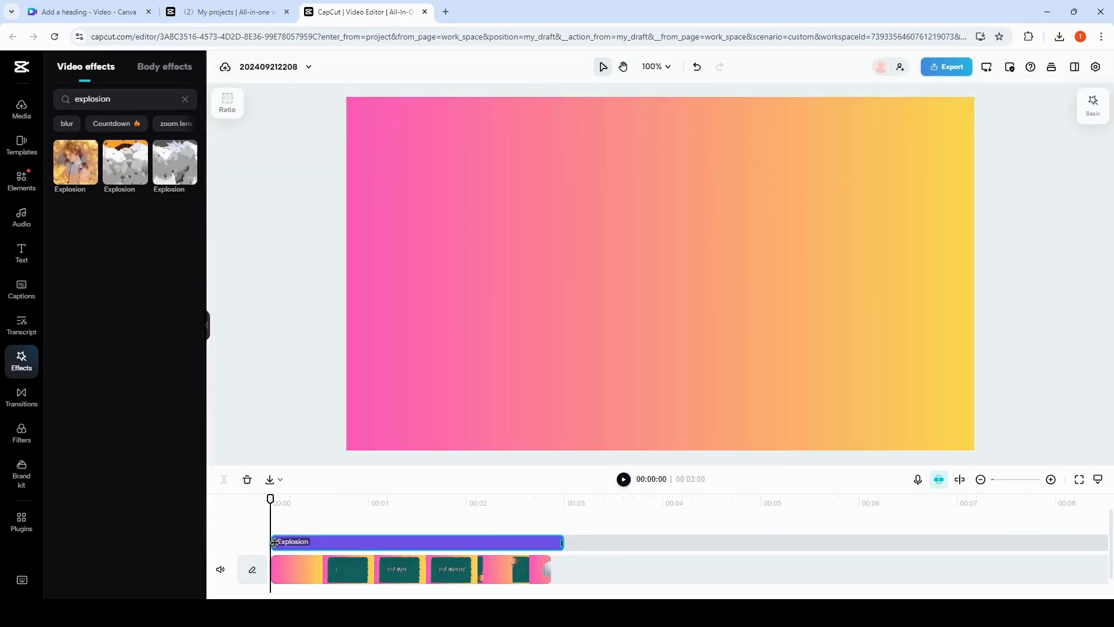
left_click_drag(274, 543, 489, 558)
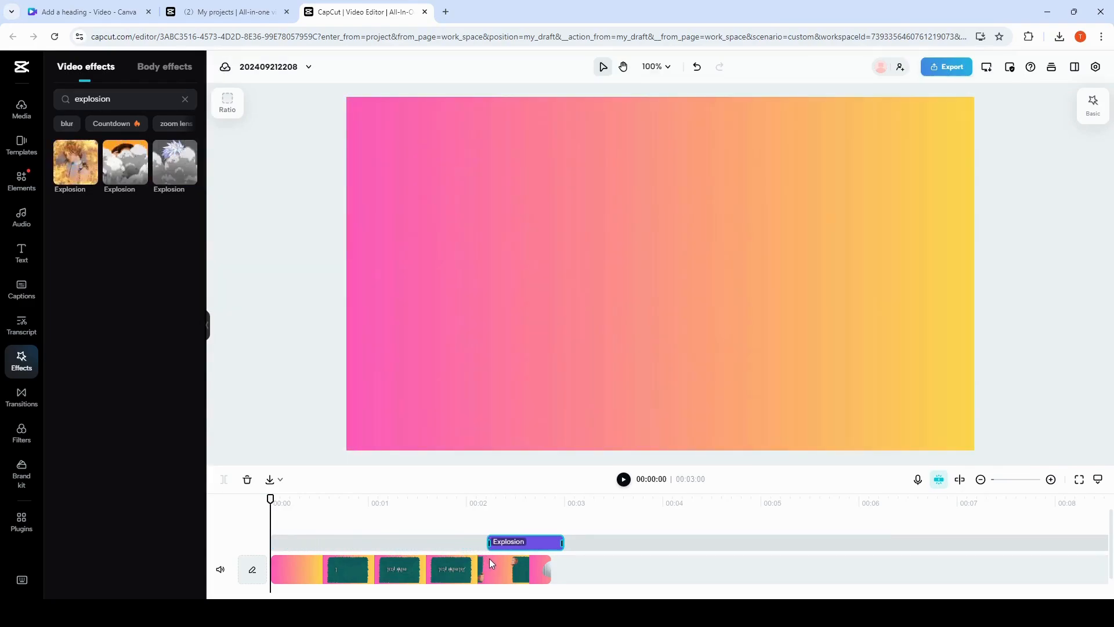
left_click_drag(561, 545, 552, 544)
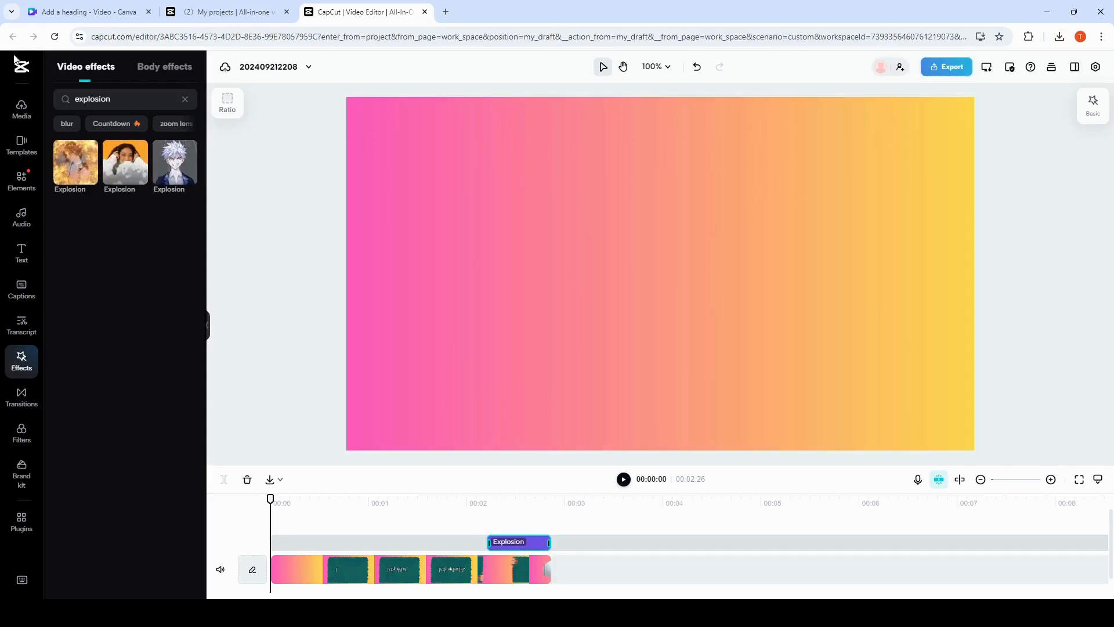
Step: Clear the effect search, add the favorite Energy effect and trim it to run from about 0.5 s to 1.7 s
left_click(184, 99)
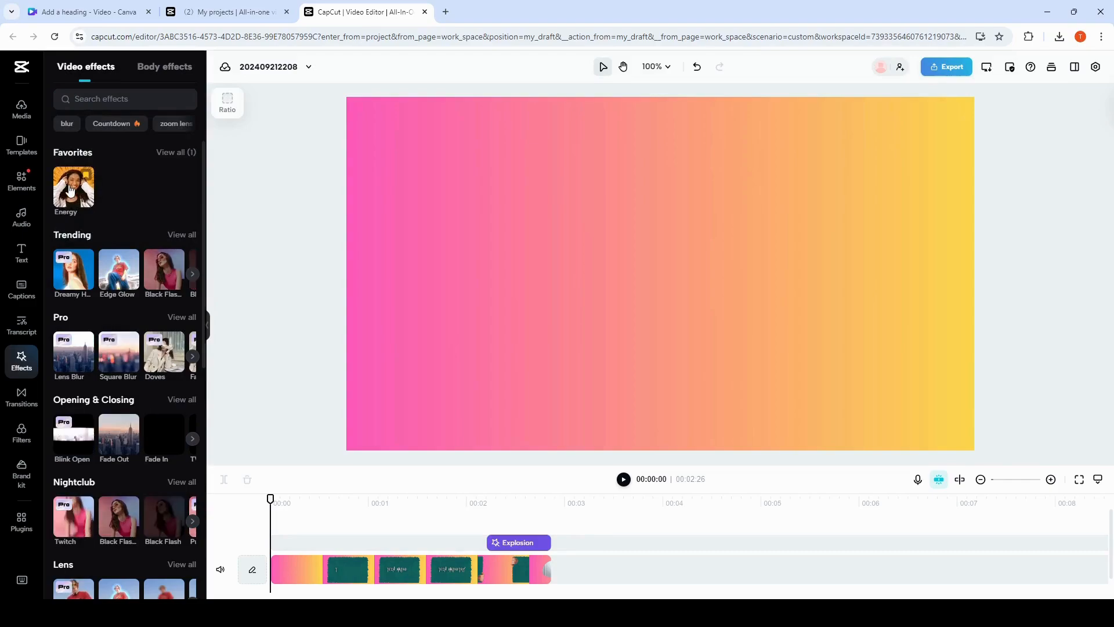
left_click(70, 190)
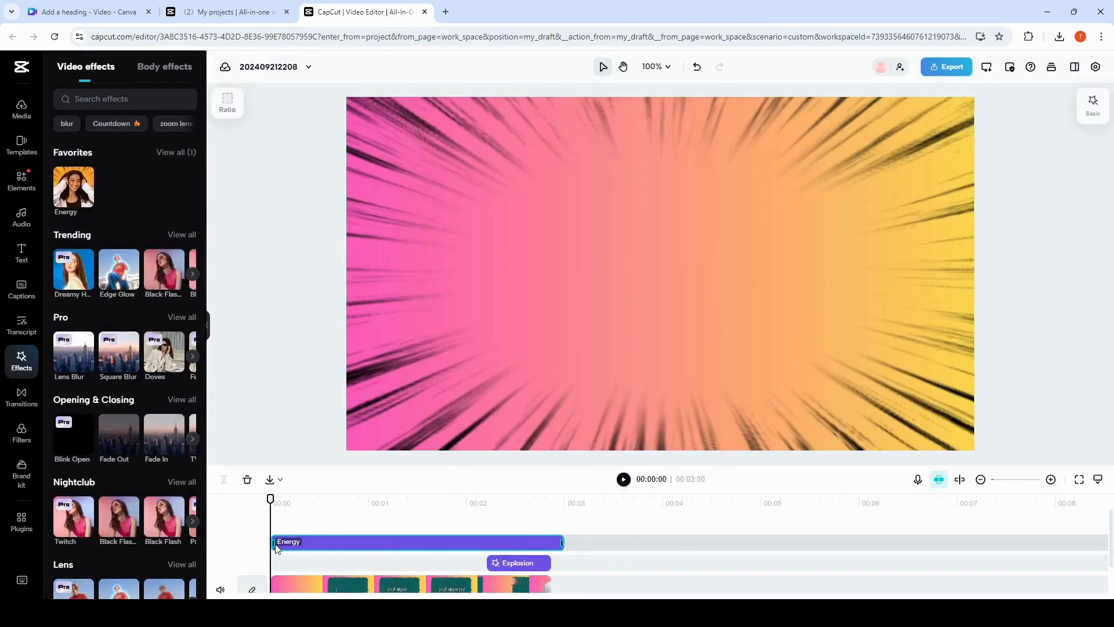
left_click_drag(562, 542, 445, 580)
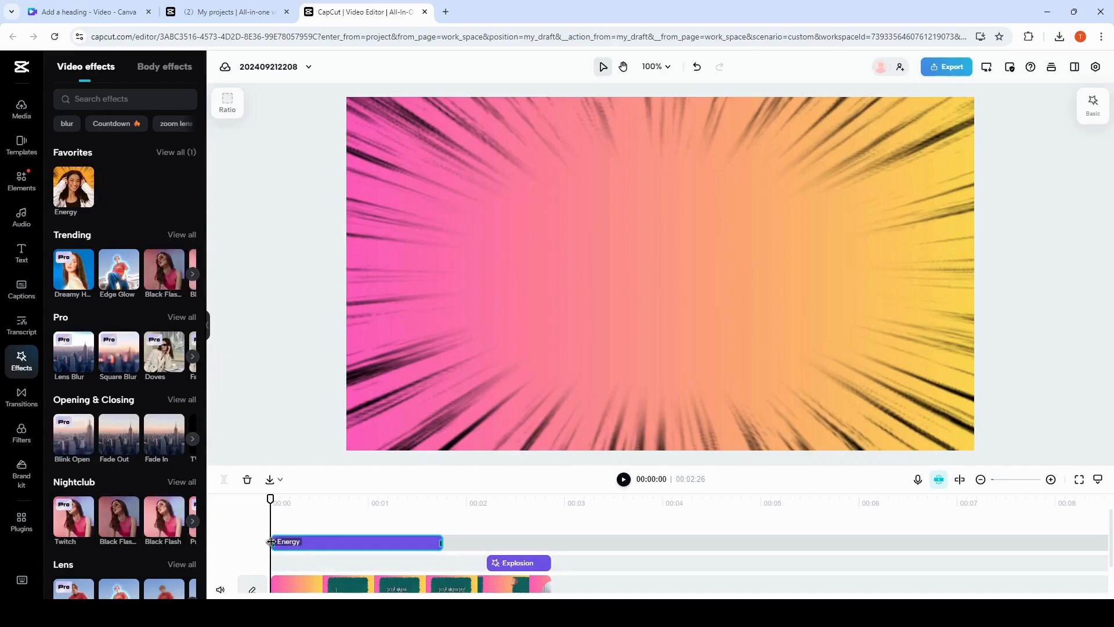
left_click_drag(271, 541, 323, 577)
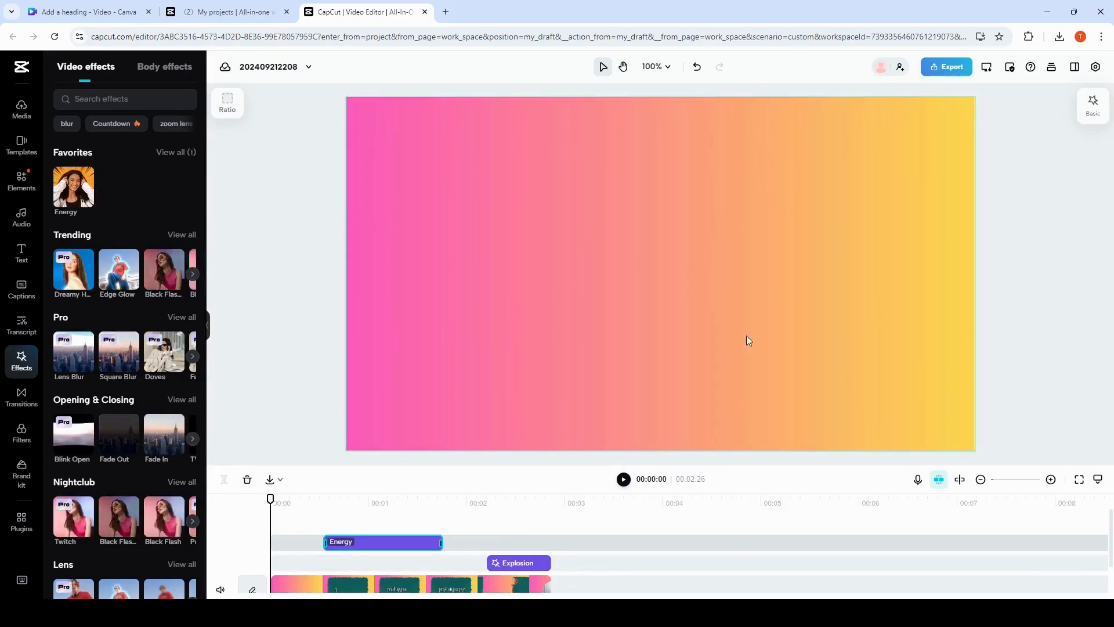
Step: Play the edited video through twice to review the Energy and Explosion effects
left_click(623, 479)
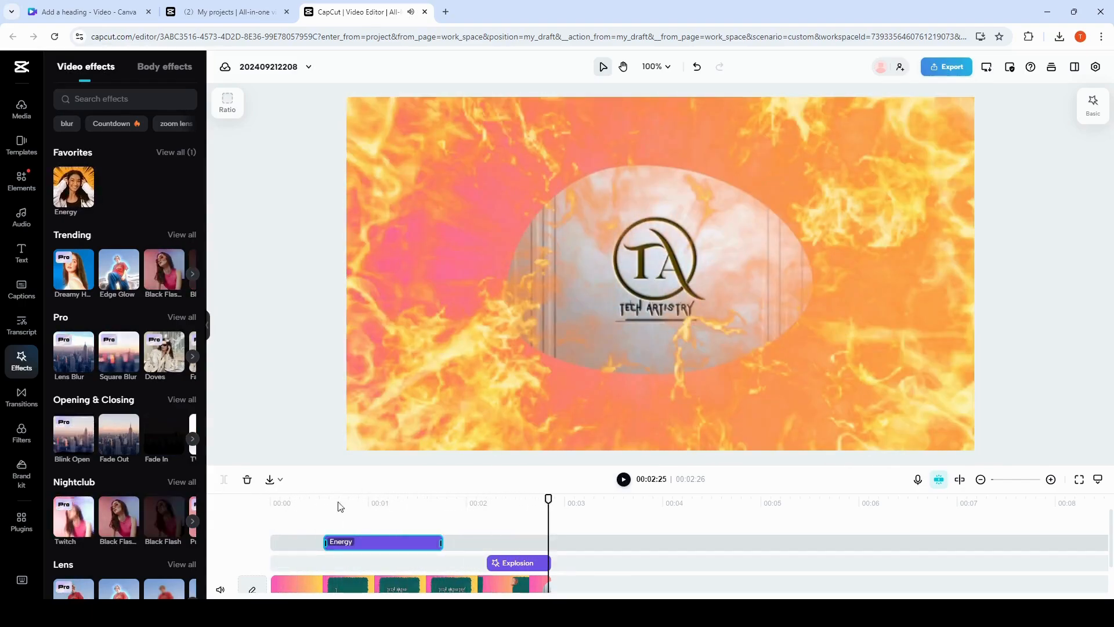
left_click(623, 480)
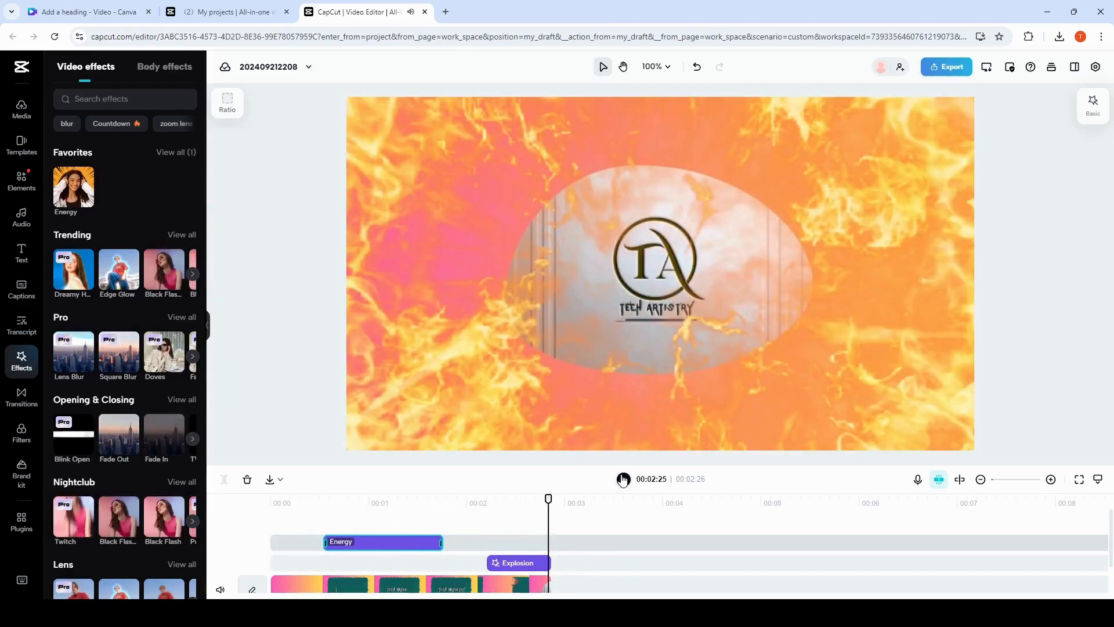
Step: Export the video under the name custom transition, at 1080p, recommended quality, 30fps, in MP4 format
left_click(948, 67)
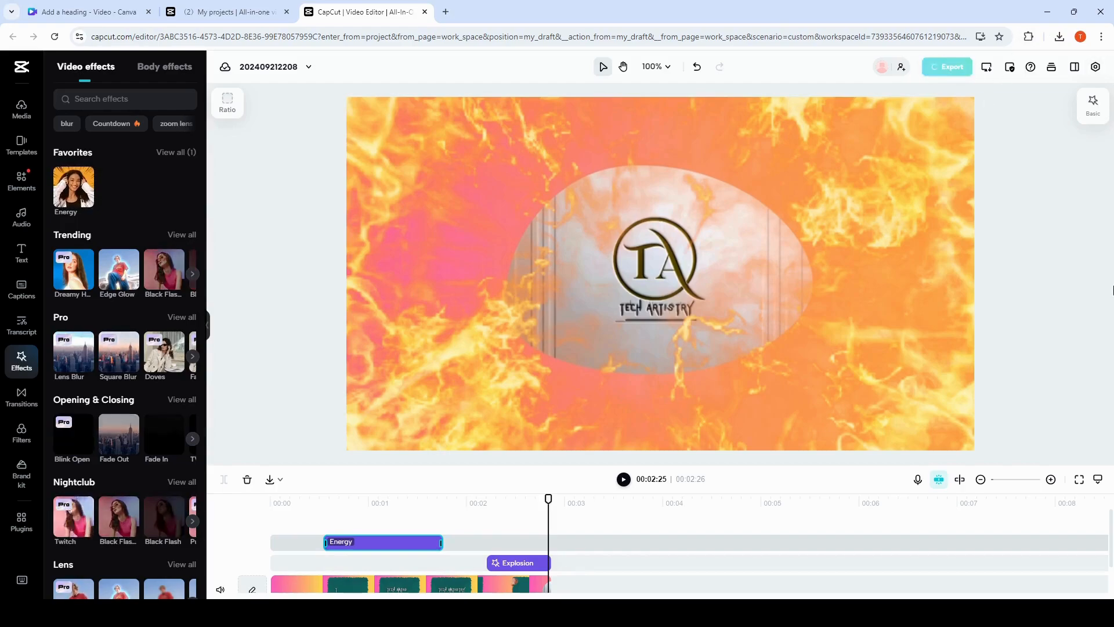
left_click(927, 374)
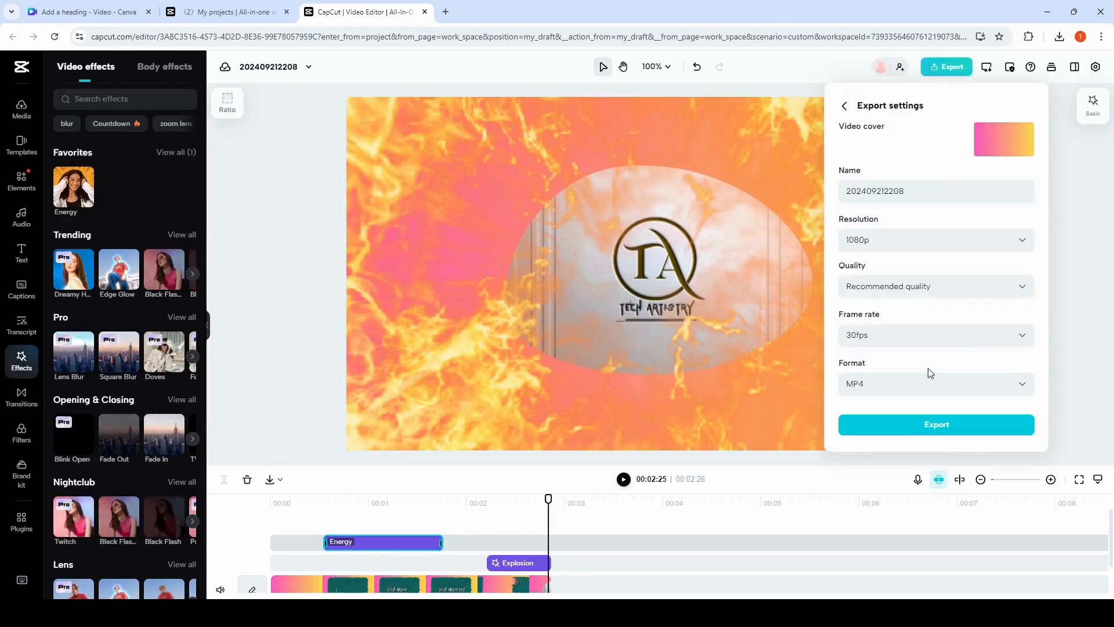
left_click(925, 189)
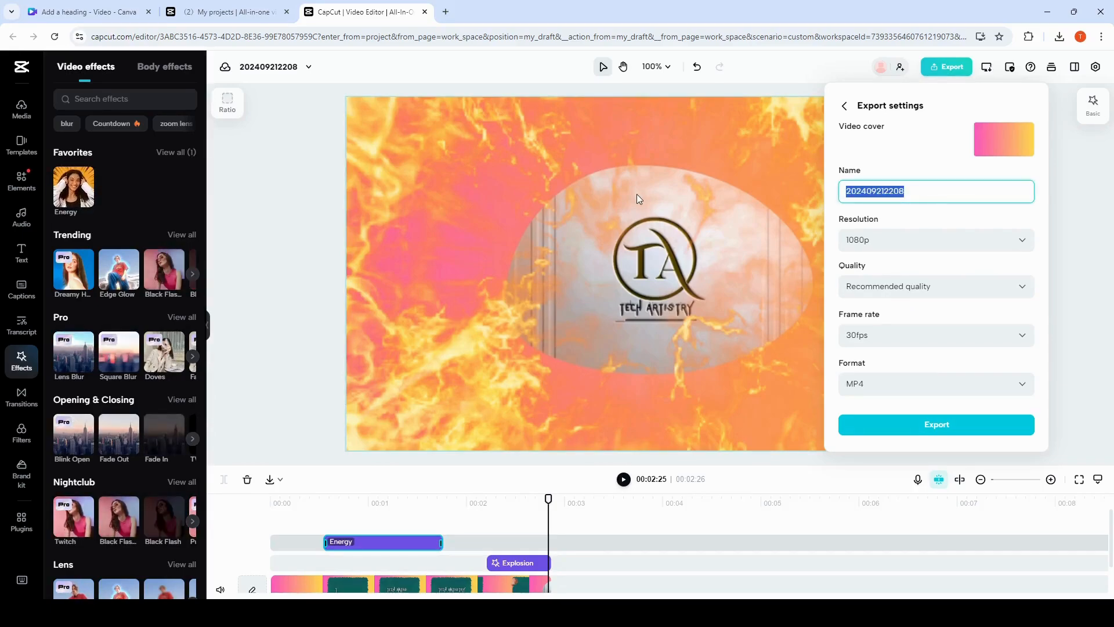
type("custom transition")
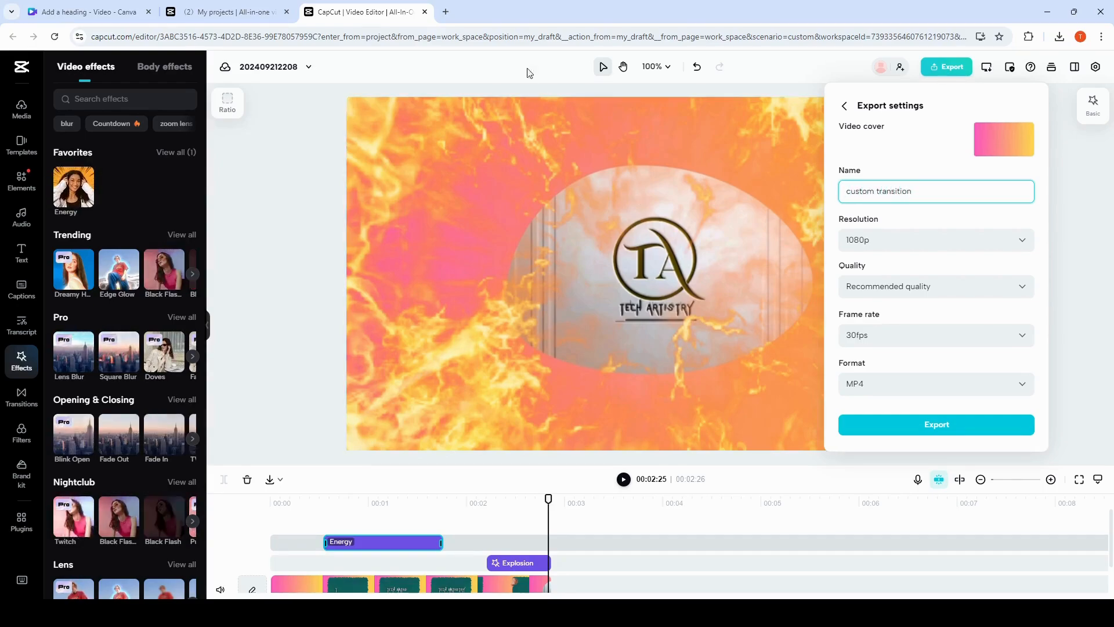
left_click(937, 425)
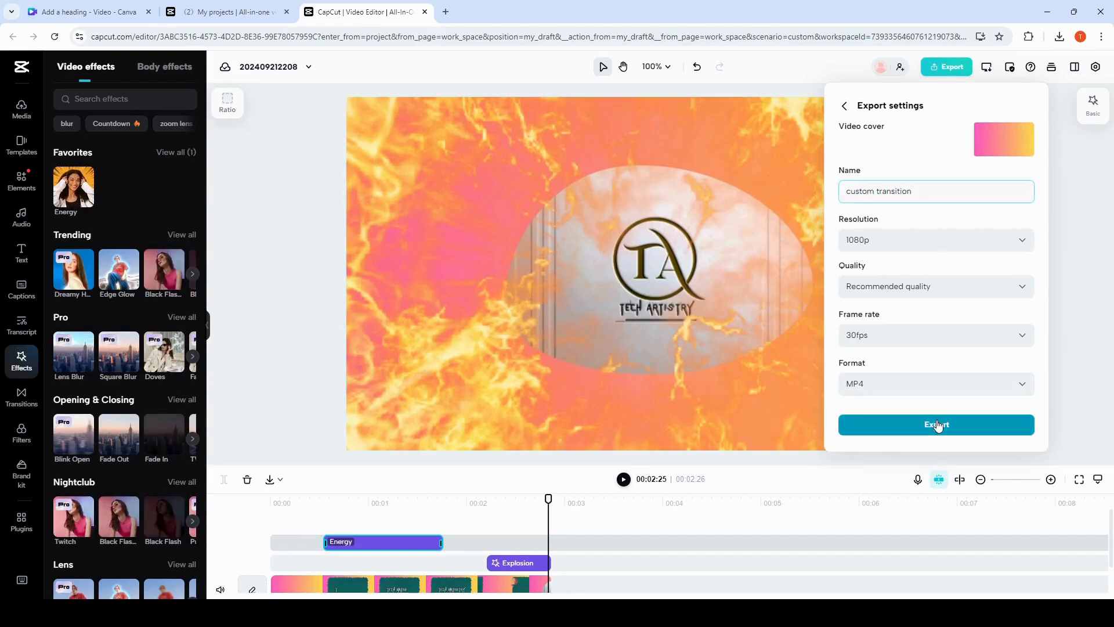